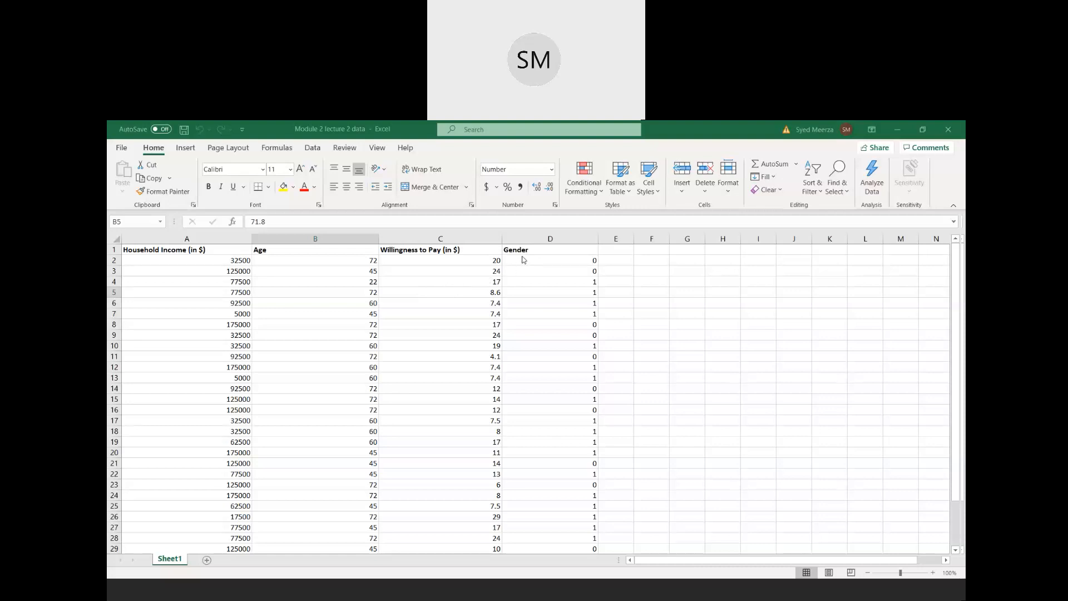
# - Insert a blank column before the Household Income column and widen it slightly
pyautogui.scroll(-1, 537, 259)
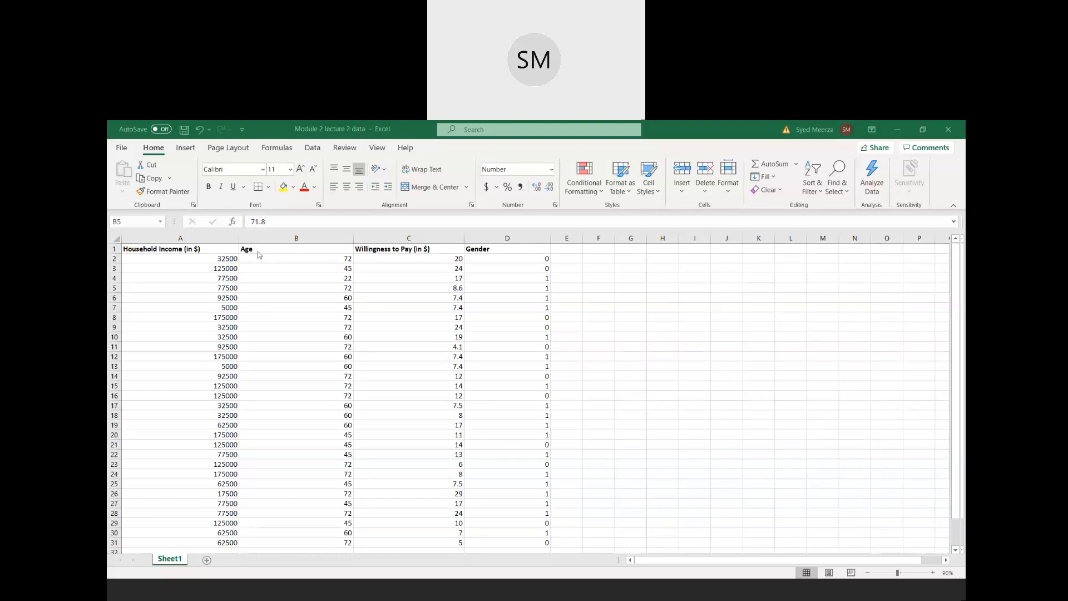
pyautogui.rightClick(184, 241)
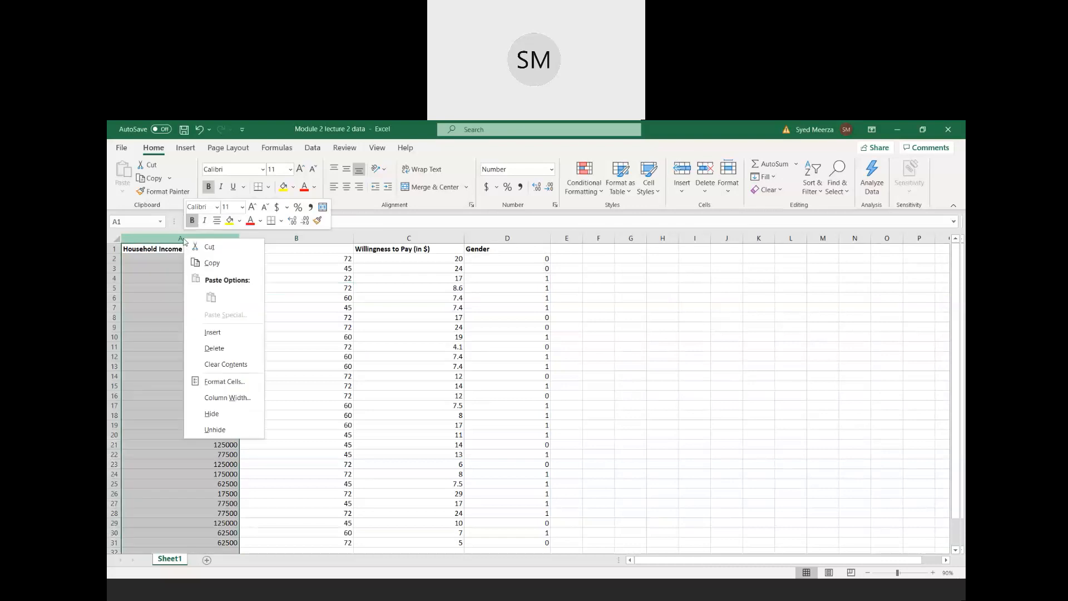
pyautogui.click(212, 332)
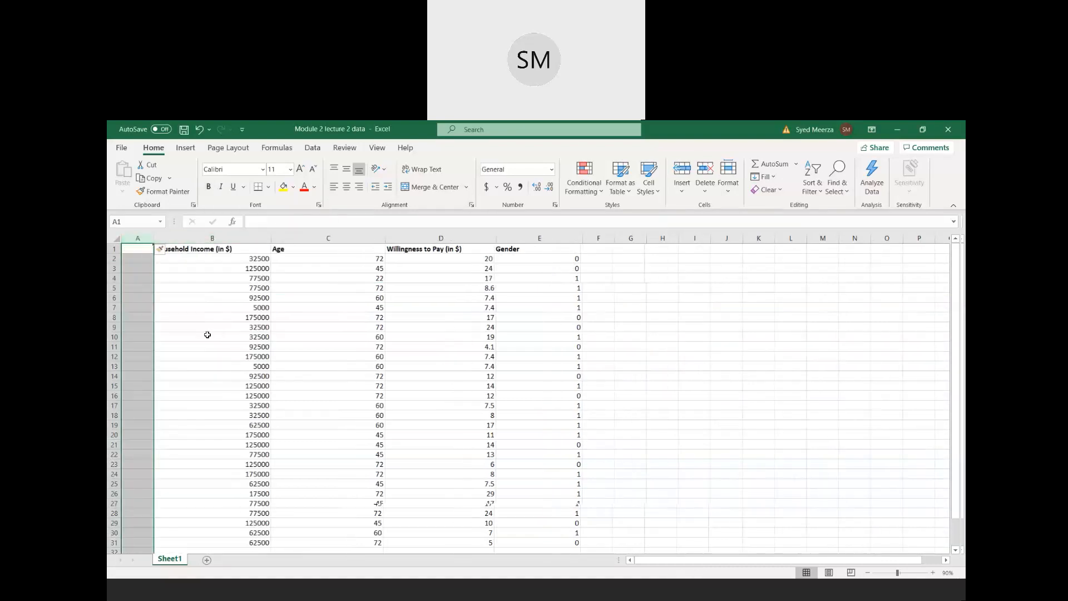
pyautogui.moveTo(154, 238); pyautogui.dragTo(171, 238)
pyautogui.scroll(-4, 204, 317)
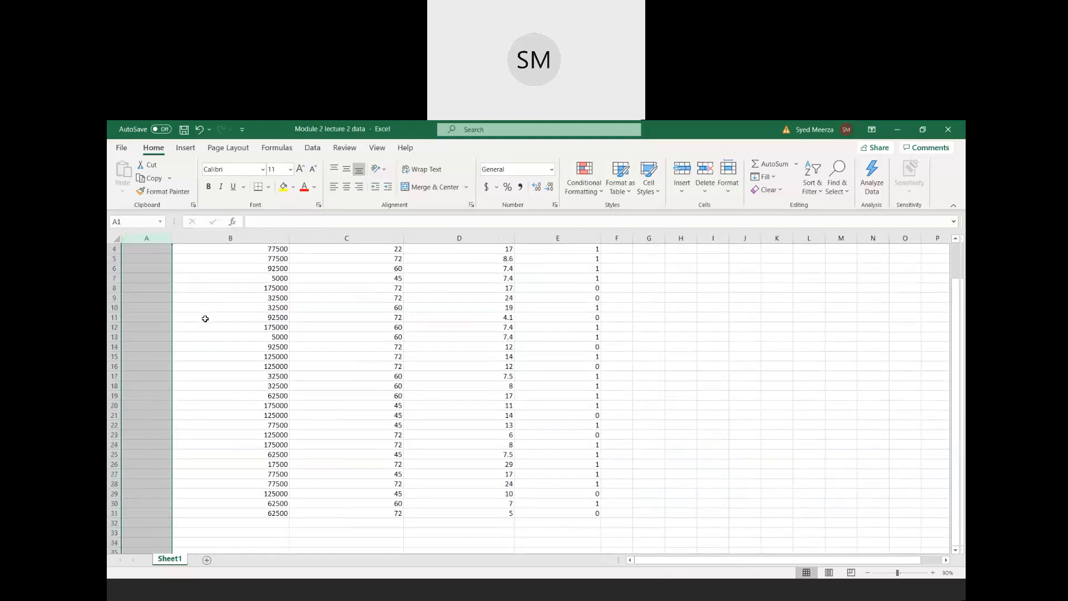
pyautogui.scroll(4, 203, 318)
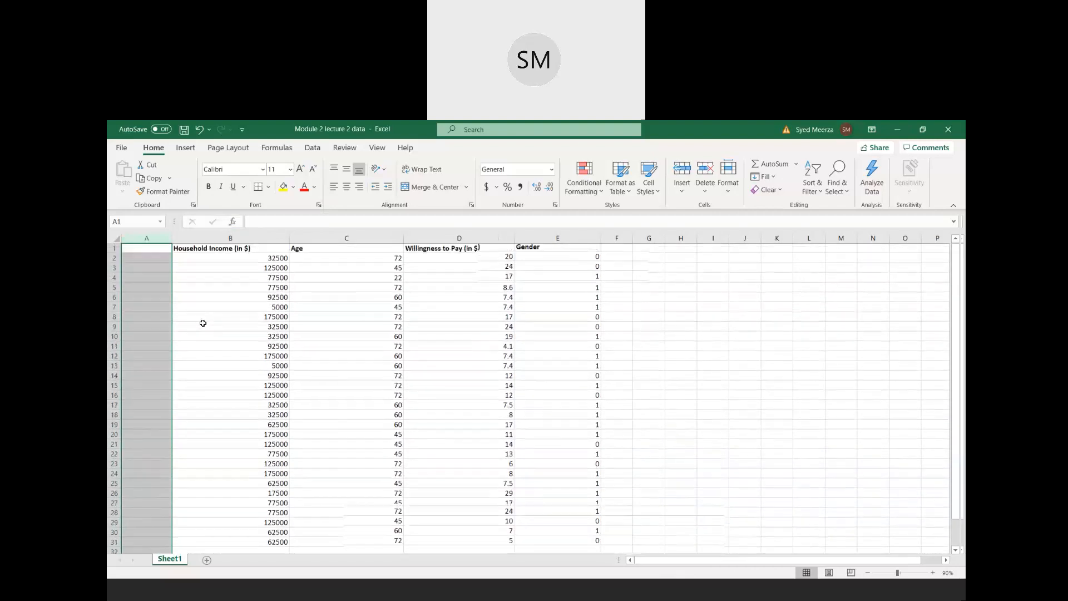
pyautogui.click(165, 542)
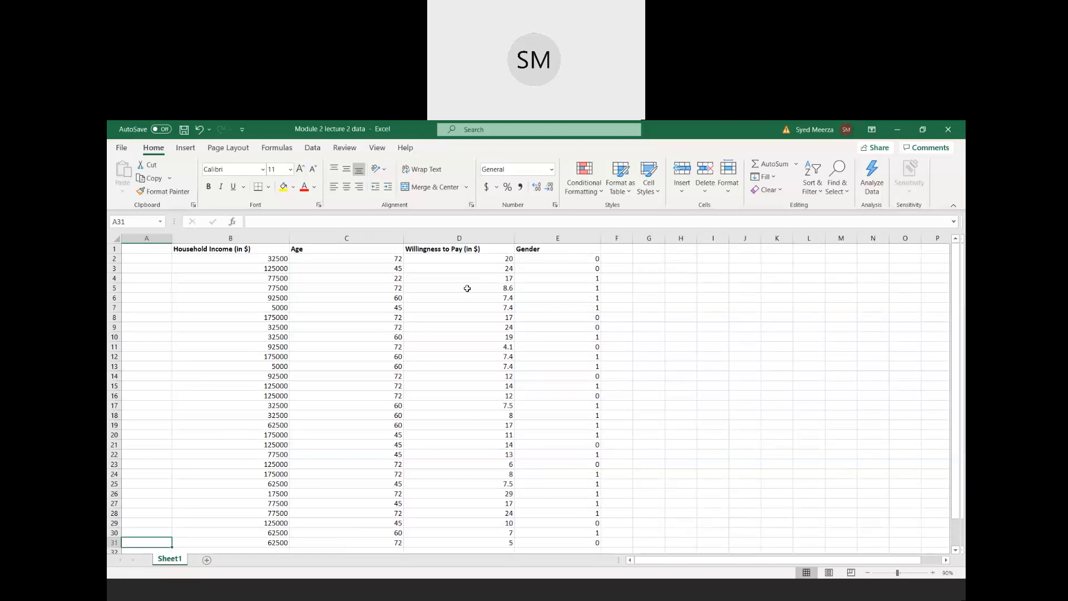
# - Write "Xnormalized = (X - Xmin)/(Xmax - Xmin)" under the title in the Min-Max Scaling Formula text box and widen the box to fit it on one line
pyautogui.click(527, 246)
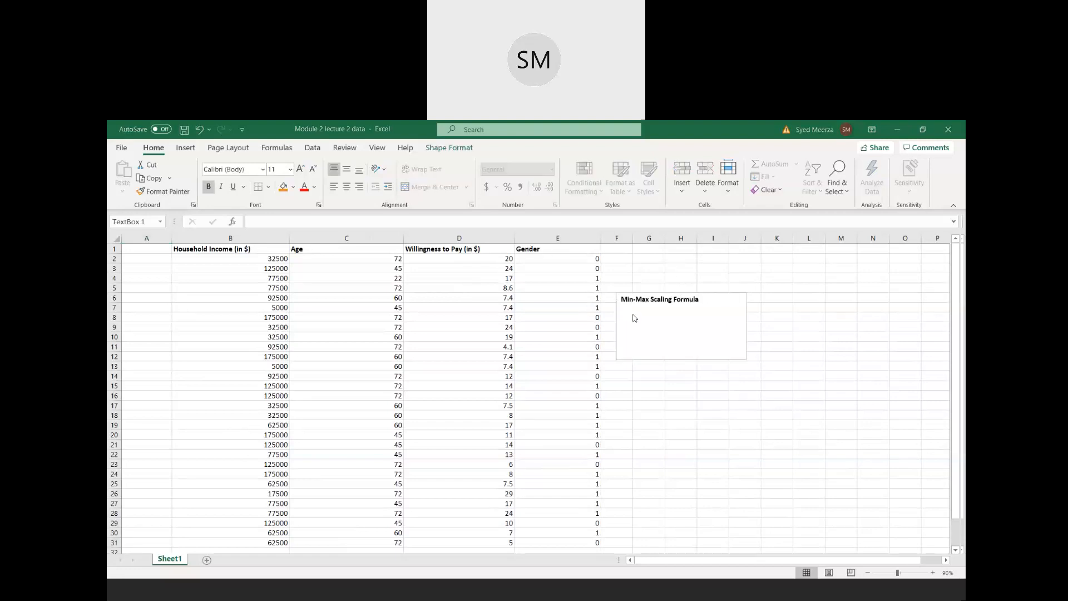
pyautogui.click(638, 318)
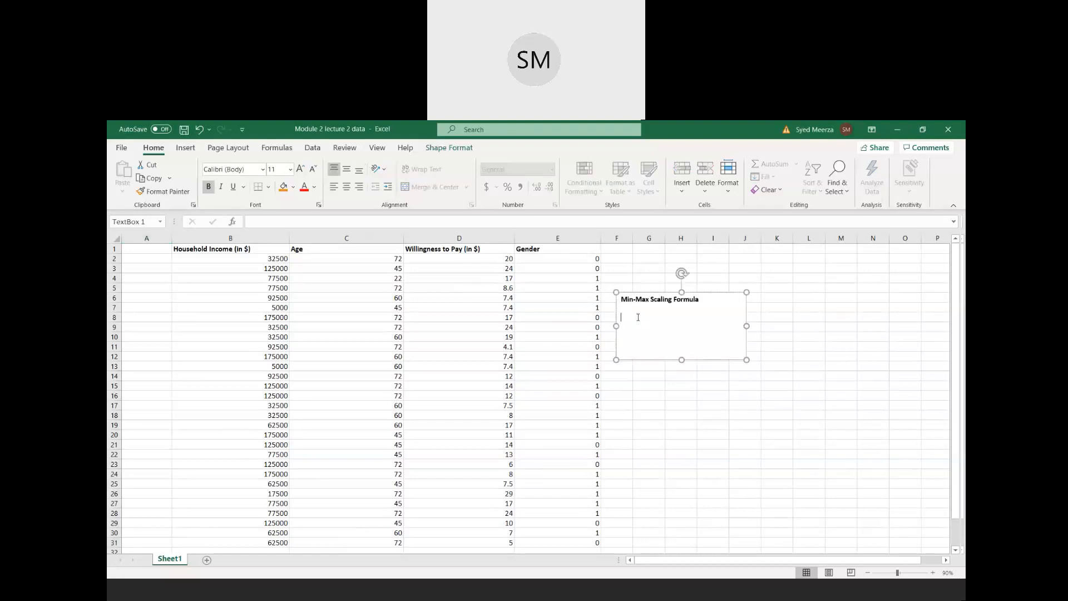
pyautogui.write('x')
pyautogui.write('normalized = (X - Xmin)/(Xmax - Xmin)')
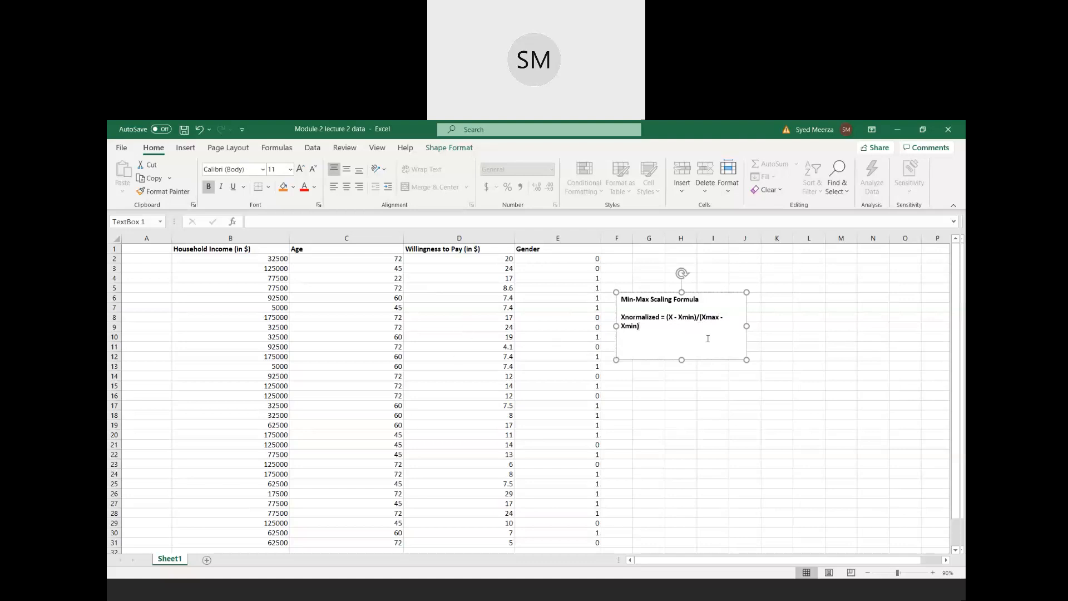
pyautogui.moveTo(746, 325); pyautogui.dragTo(764, 325)
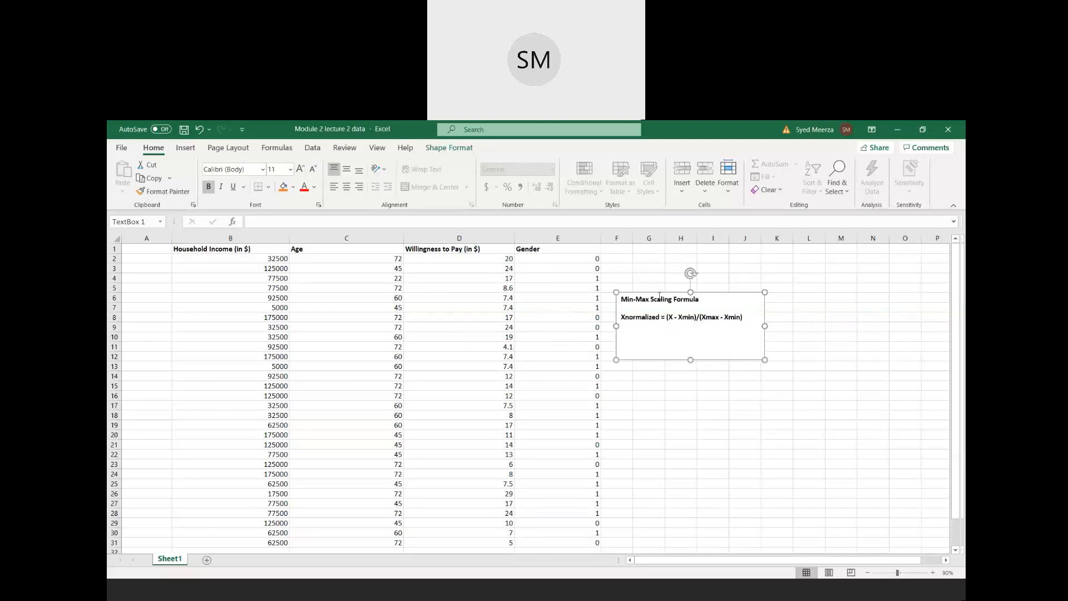
# - Widen empty column A and move the formula text box into it over rows 2 to 8, narrowing the box to the column width
pyautogui.moveTo(658, 295); pyautogui.dragTo(650, 267)
pyautogui.moveTo(177, 240); pyautogui.dragTo(245, 240)
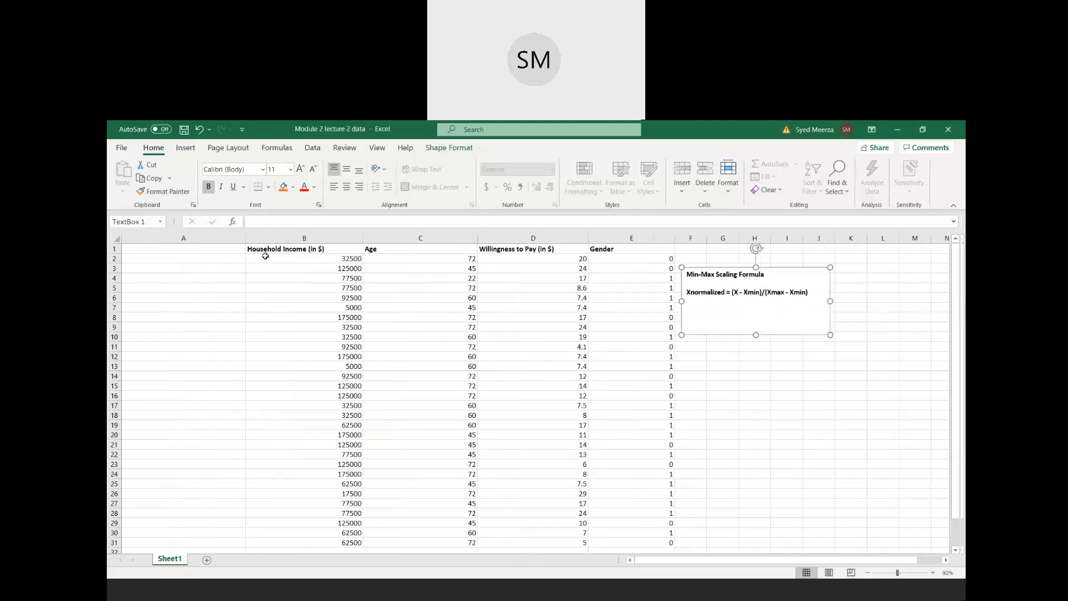
pyautogui.moveTo(720, 268); pyautogui.dragTo(148, 255)
pyautogui.moveTo(269, 287); pyautogui.dragTo(241, 285)
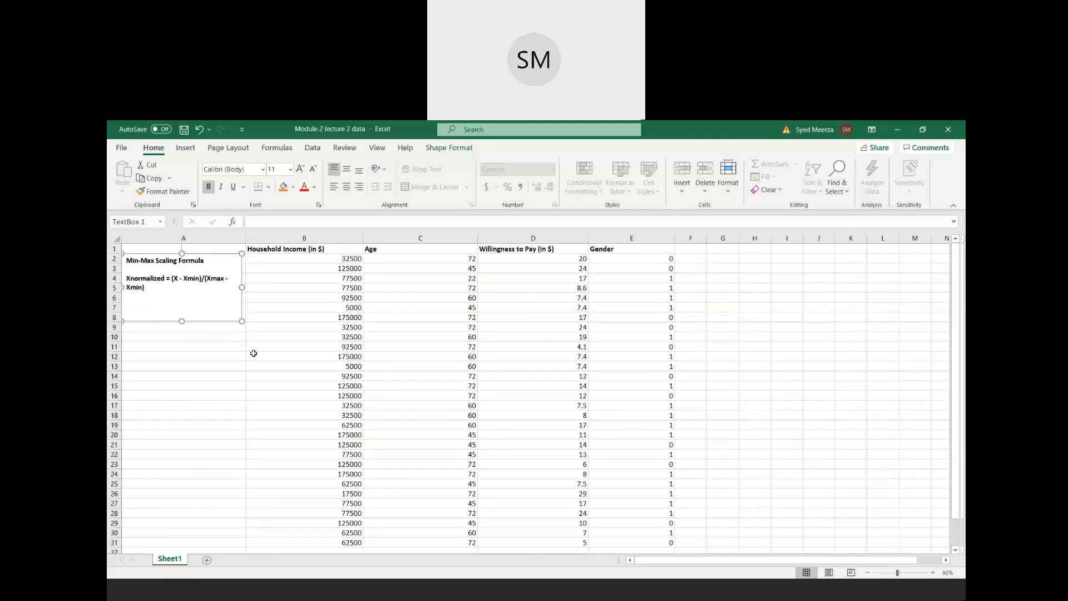
# - Label cell A33 "Min" and cell A34 "Max" below the data
pyautogui.scroll(-2, 254, 353)
pyautogui.scroll(2, 253, 354)
pyautogui.scroll(-4, 262, 345)
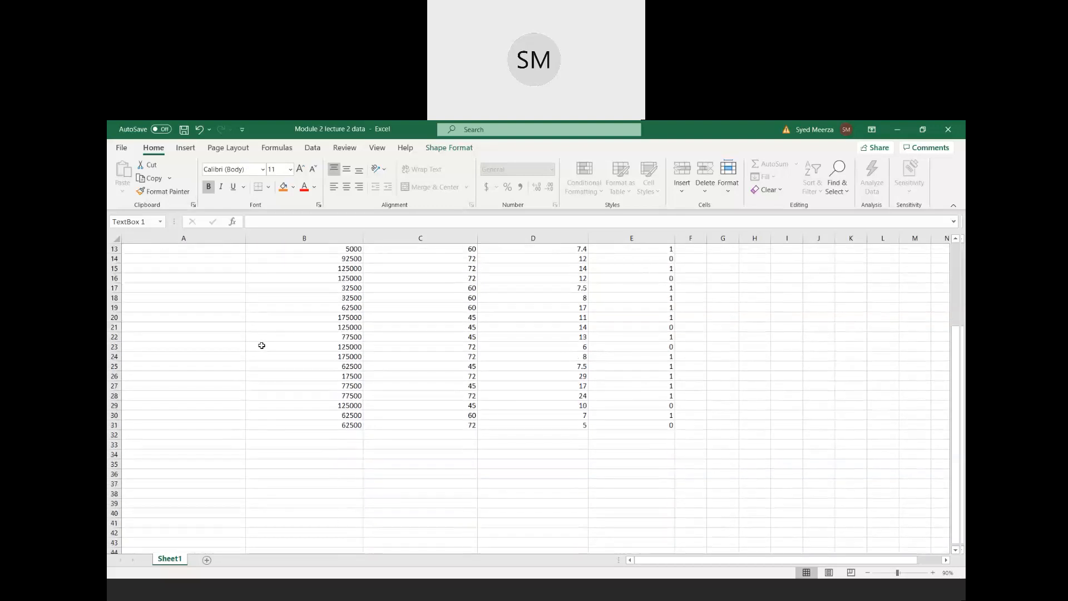
pyautogui.click(179, 445)
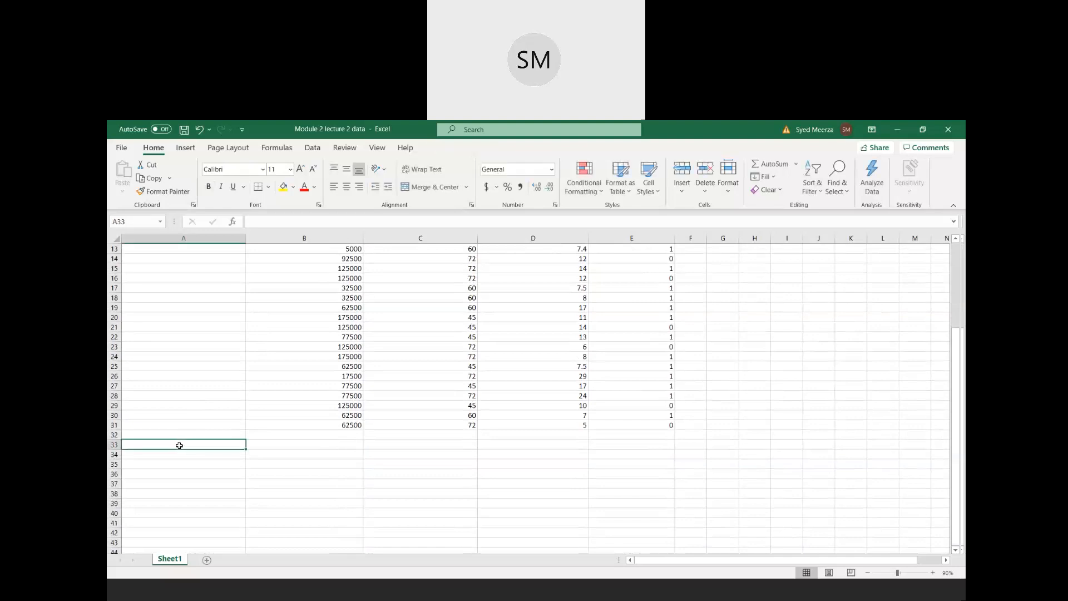
pyautogui.write('Min')
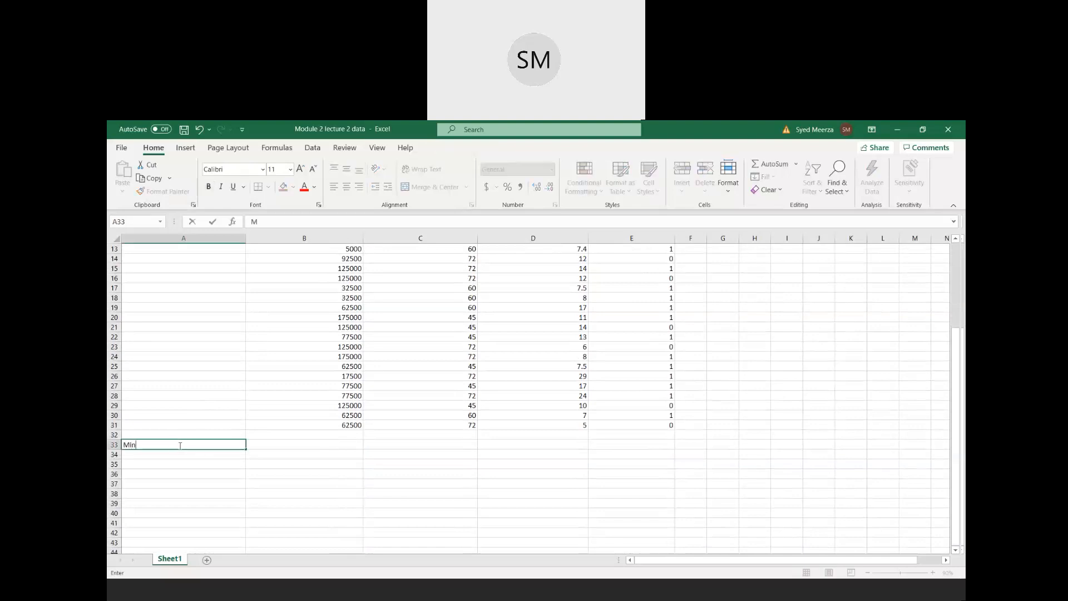
pyautogui.press('Return')
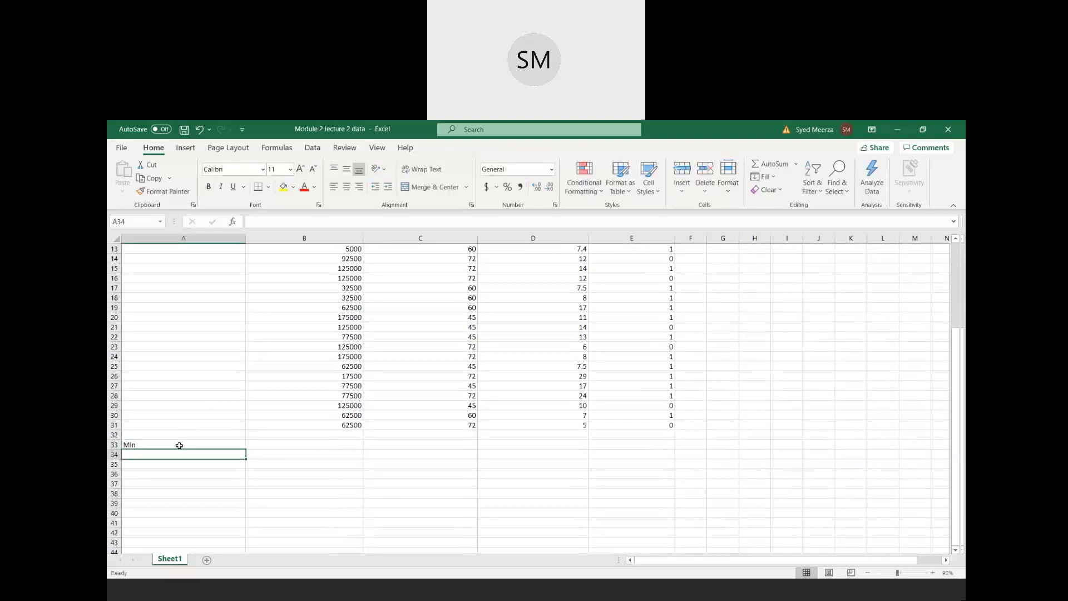
pyautogui.write('Max')
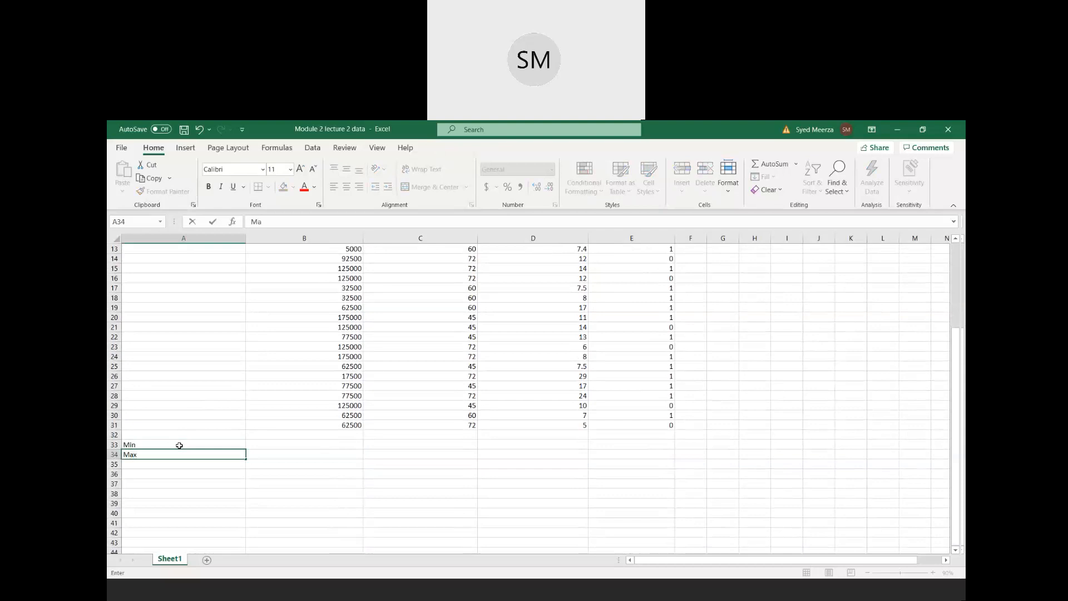
pyautogui.press('Return')
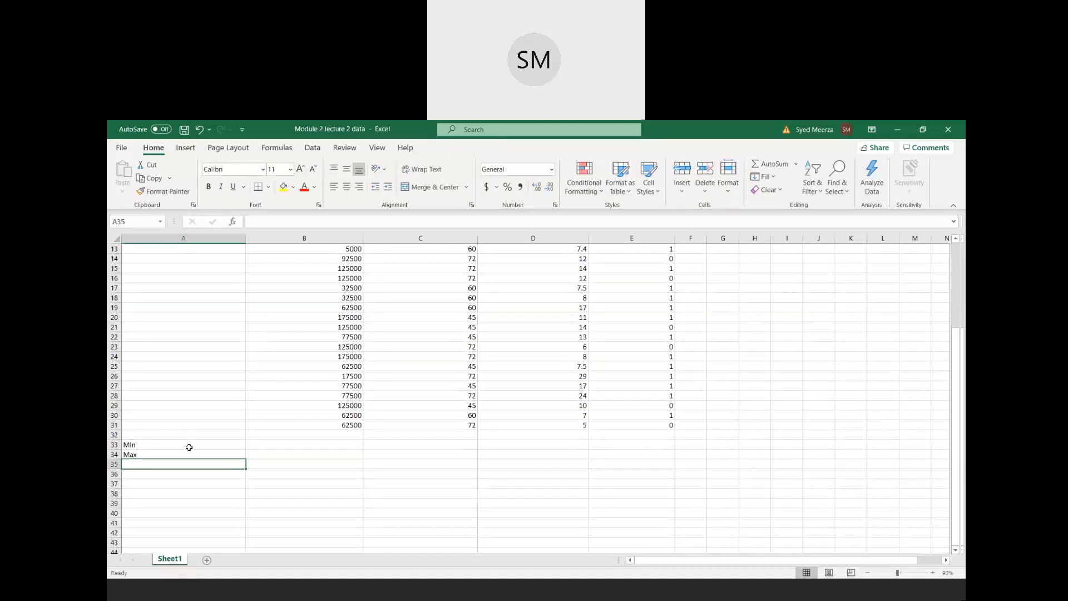
# - Calculate the minimum household income in B33 with the formula =MIN(B2:B31)
pyautogui.scroll(4, 189, 446)
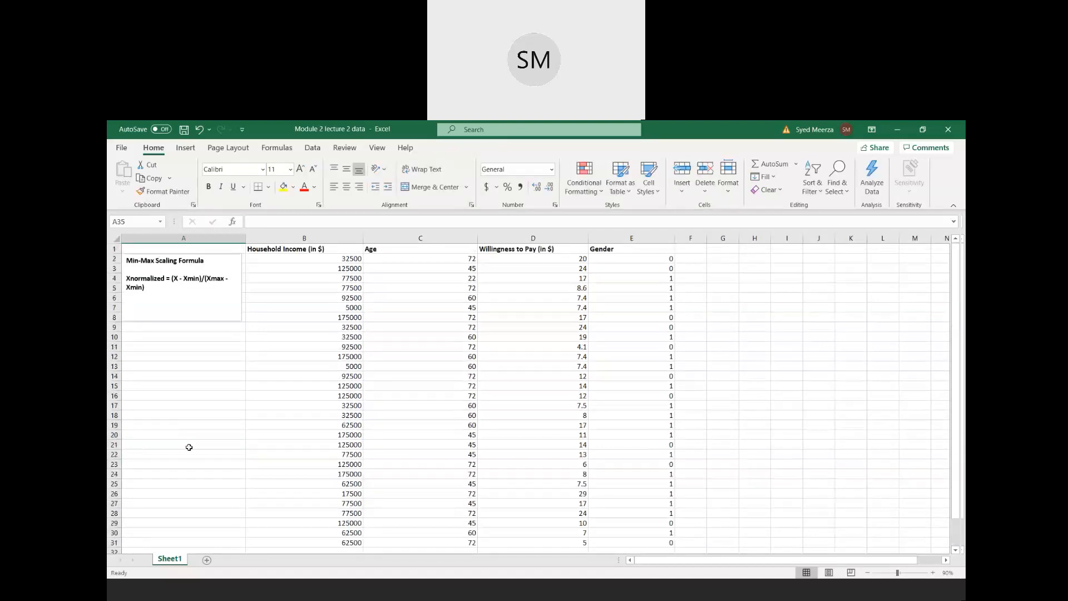
pyautogui.scroll(-3, 189, 447)
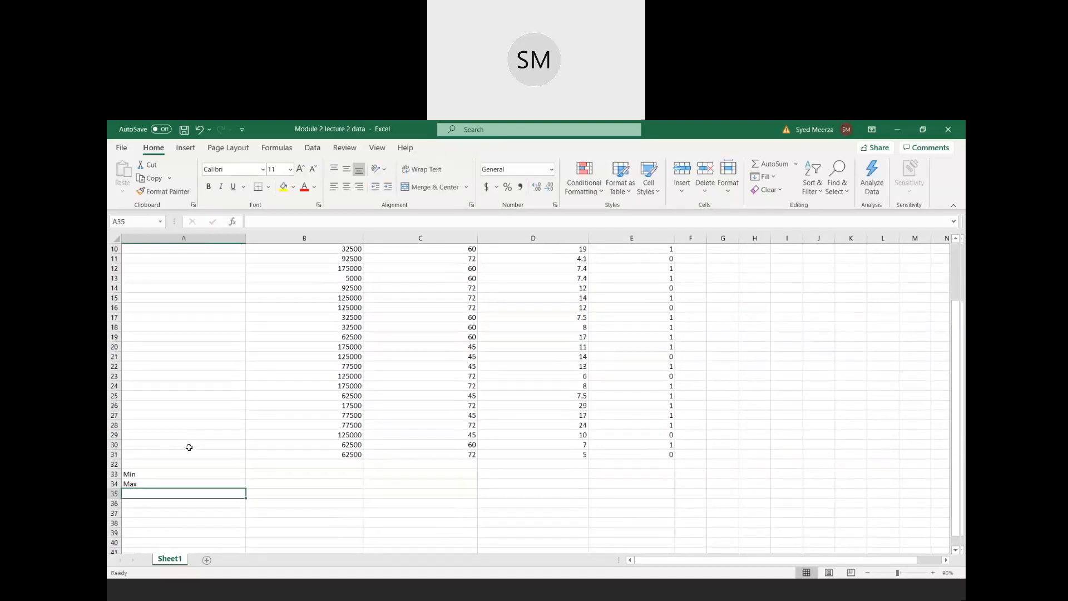
pyautogui.click(271, 475)
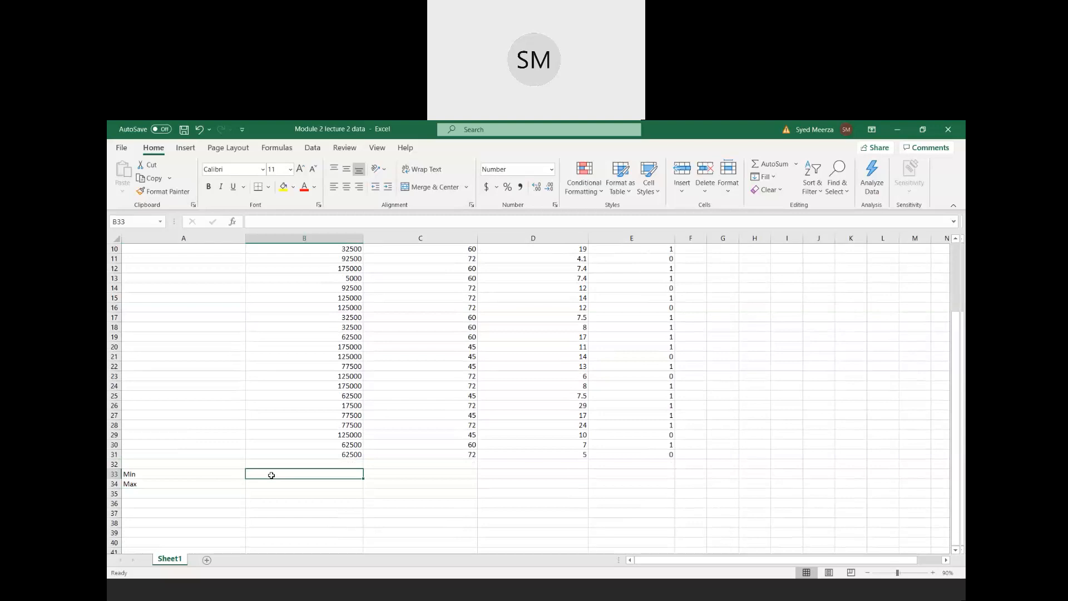
pyautogui.write('=min')
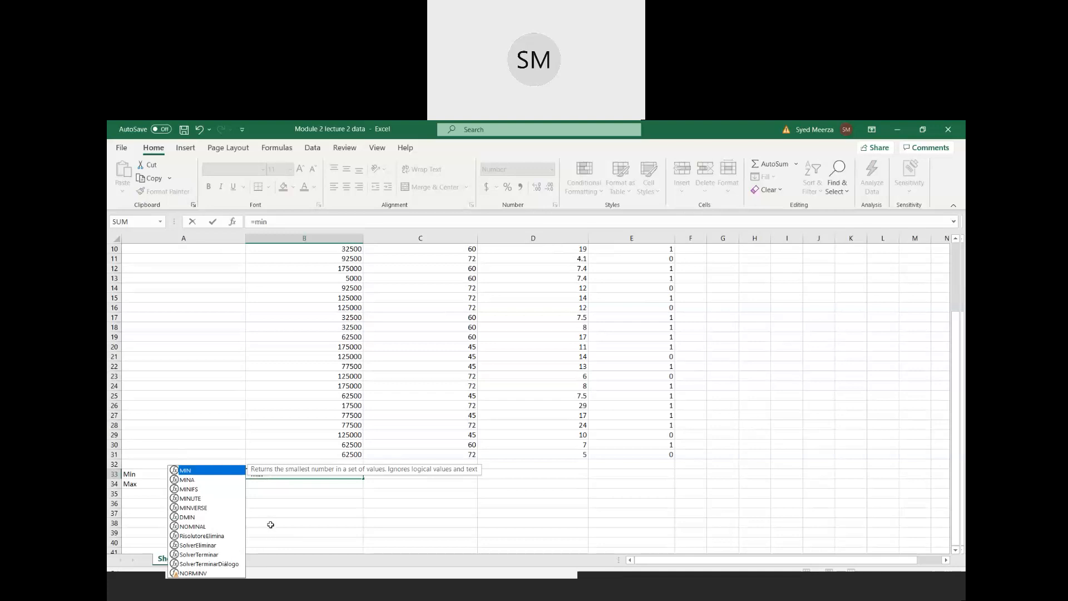
pyautogui.write('(')
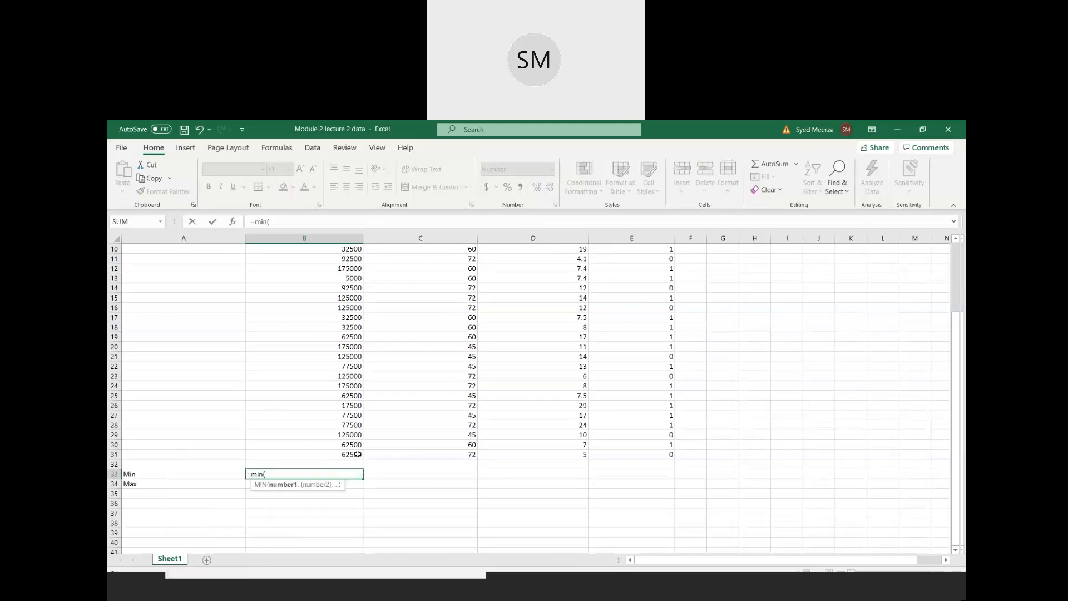
pyautogui.moveTo(333, 455); pyautogui.dragTo(322, 259)
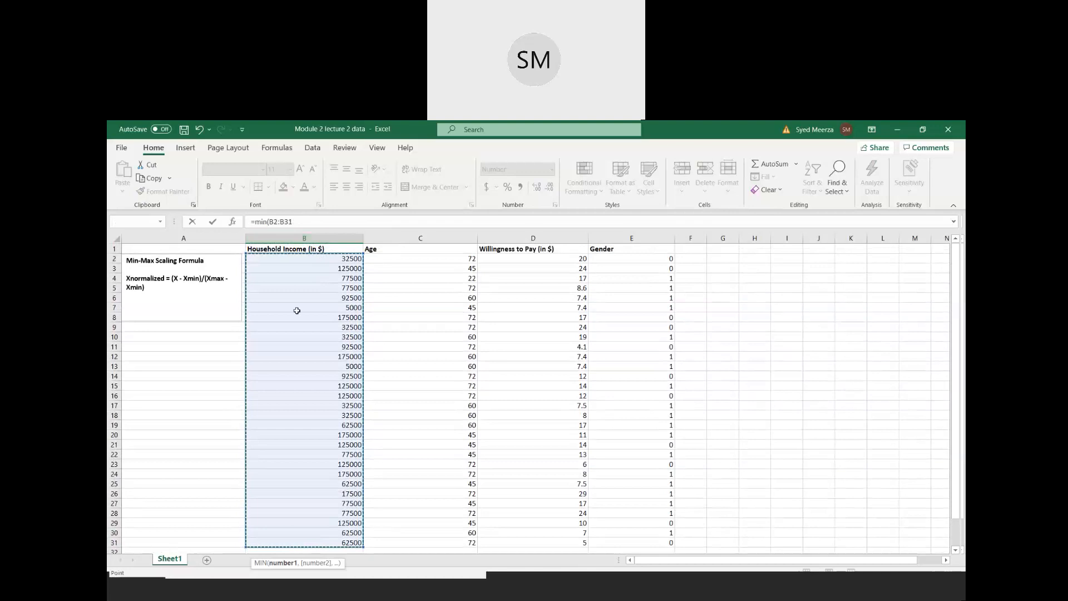
pyautogui.scroll(-3, 276, 351)
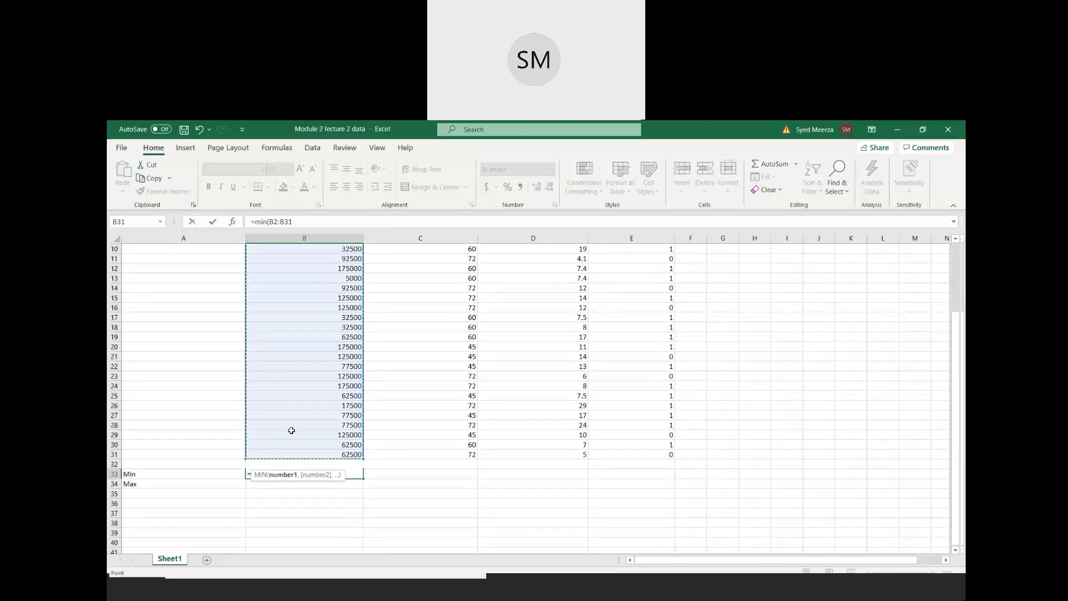
pyautogui.click(311, 218)
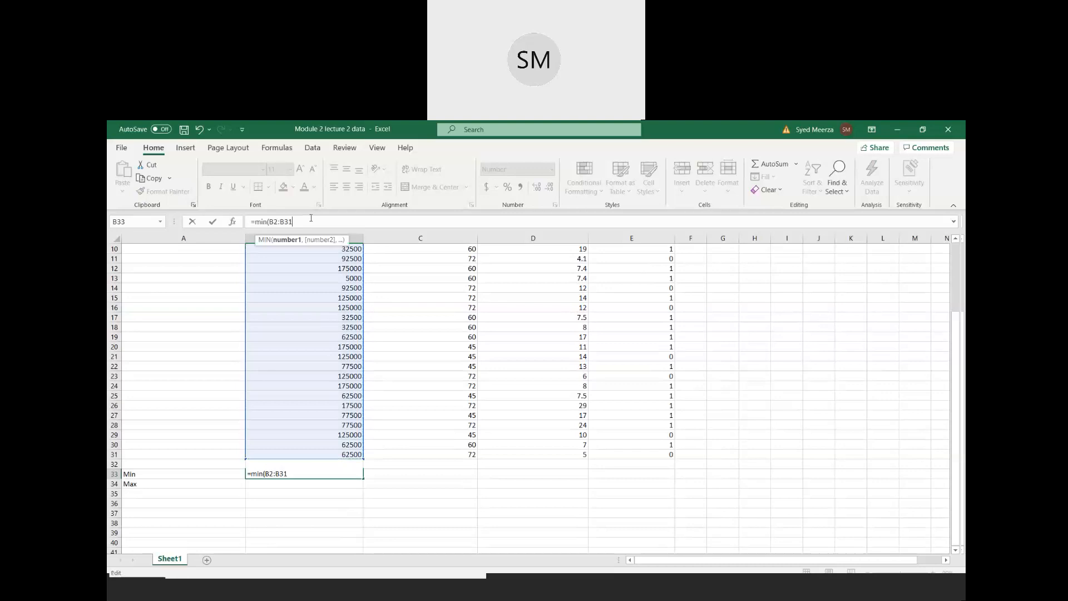
pyautogui.write(')')
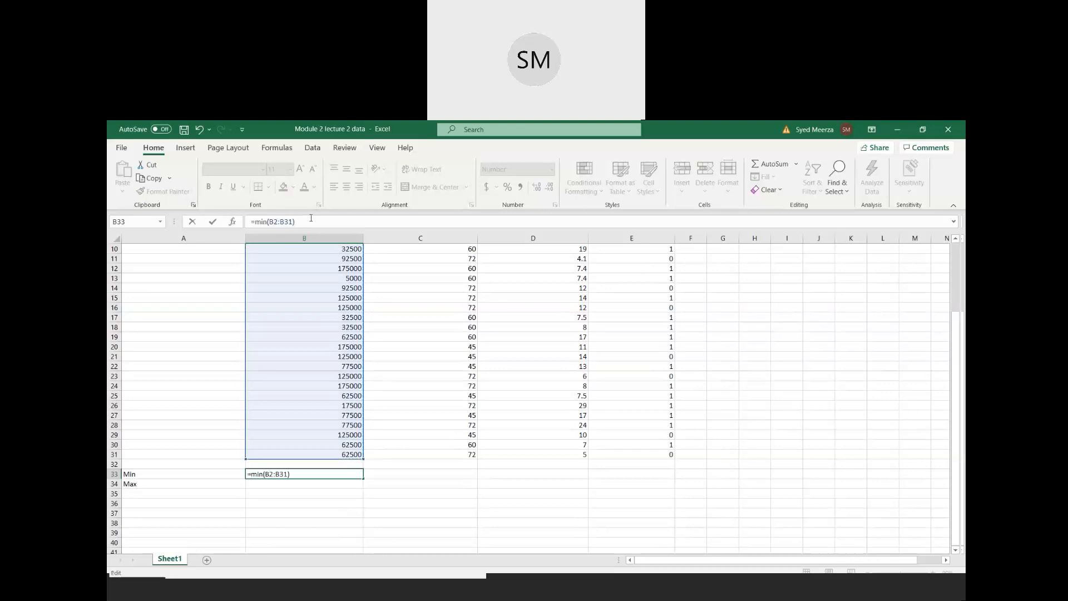
pyautogui.press('Return')
pyautogui.click(306, 473)
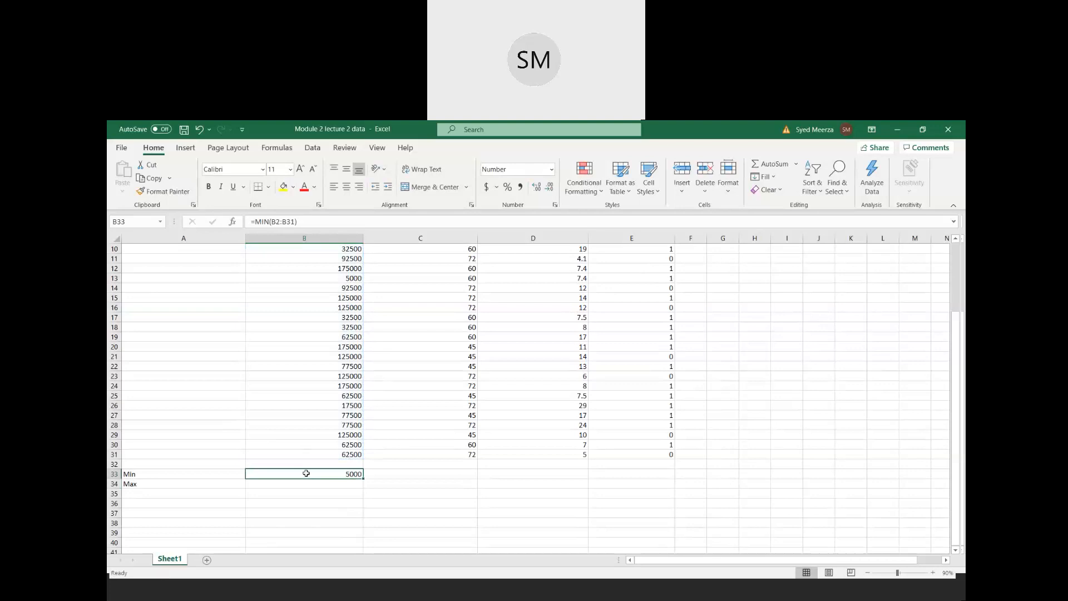
# - Calculate the maximum household income in B34 with the formula =MAX(B2:B31)
pyautogui.click(298, 484)
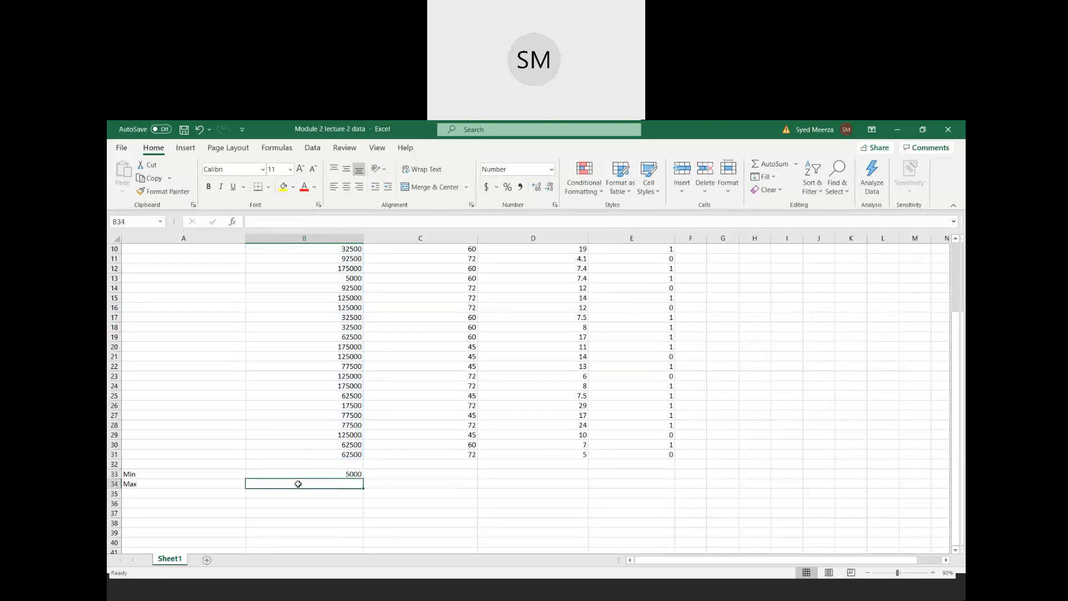
pyautogui.write('=')
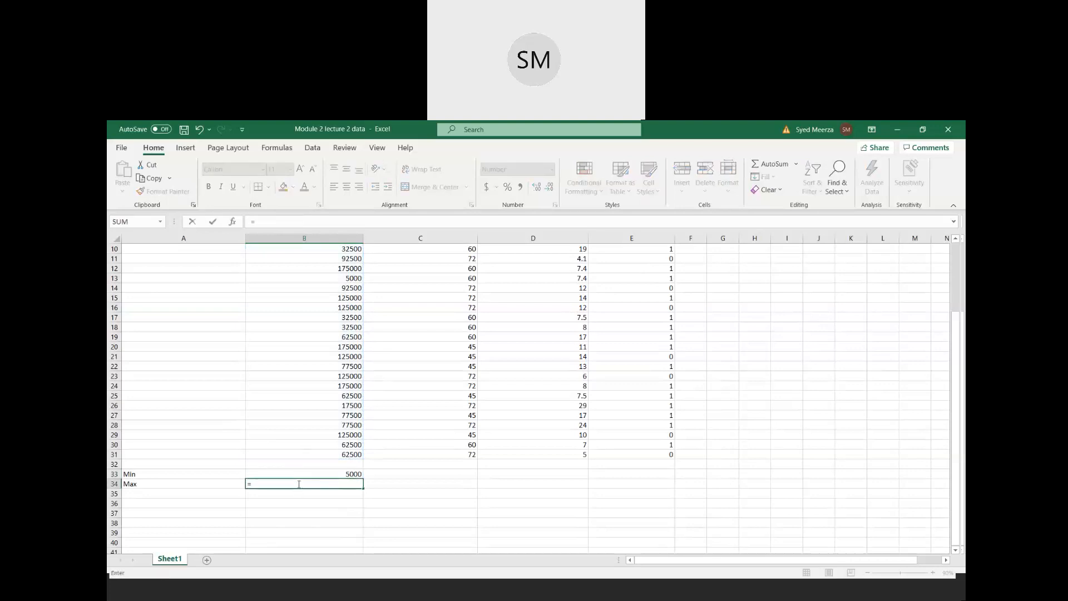
pyautogui.write('max')
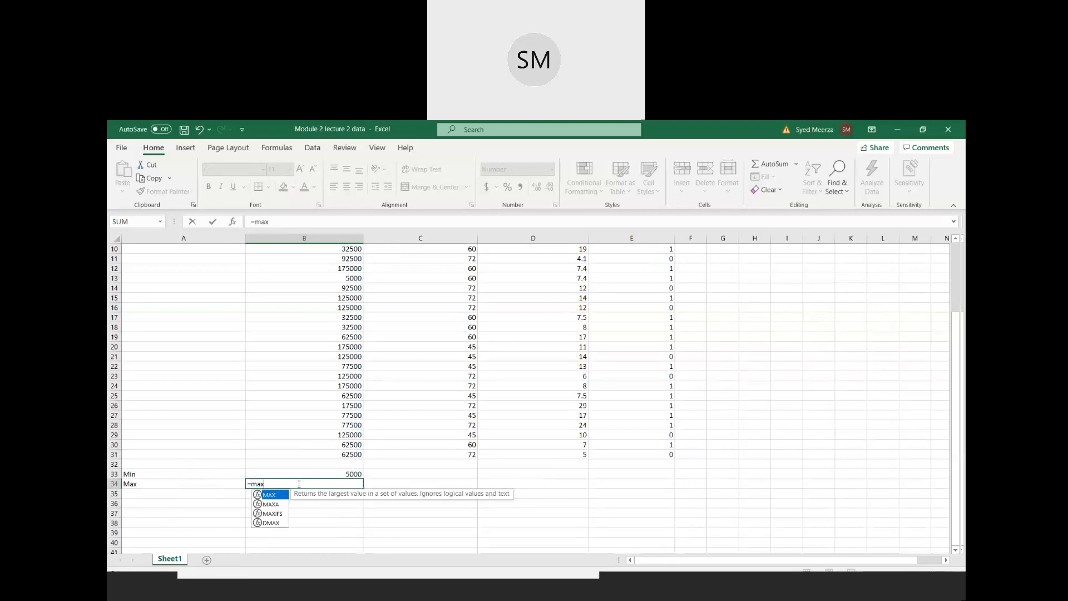
pyautogui.write('(')
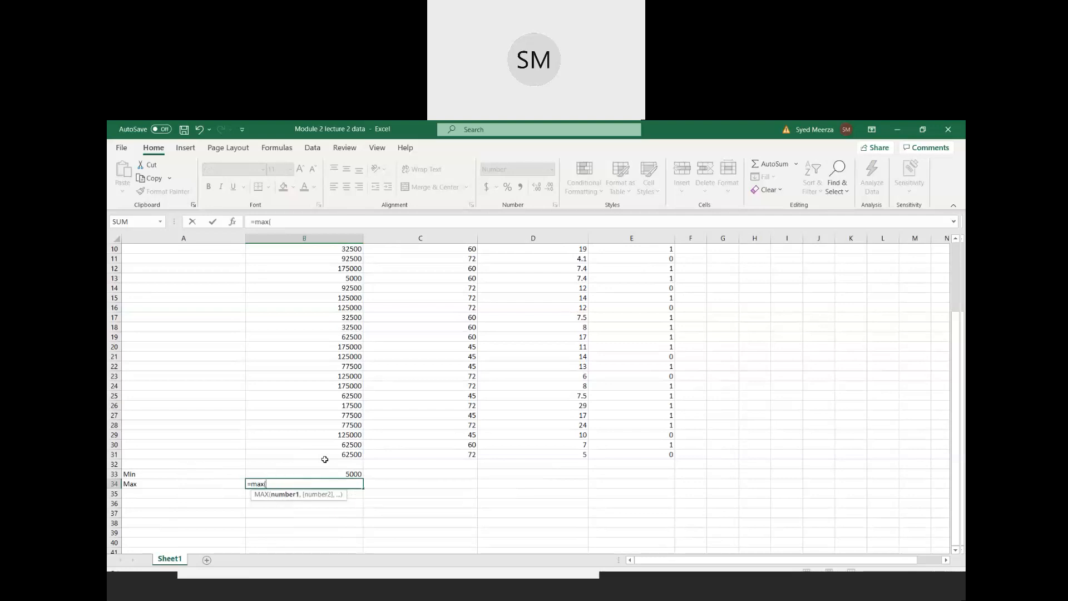
pyautogui.moveTo(326, 453); pyautogui.dragTo(317, 259)
pyautogui.scroll(-3, 315, 337)
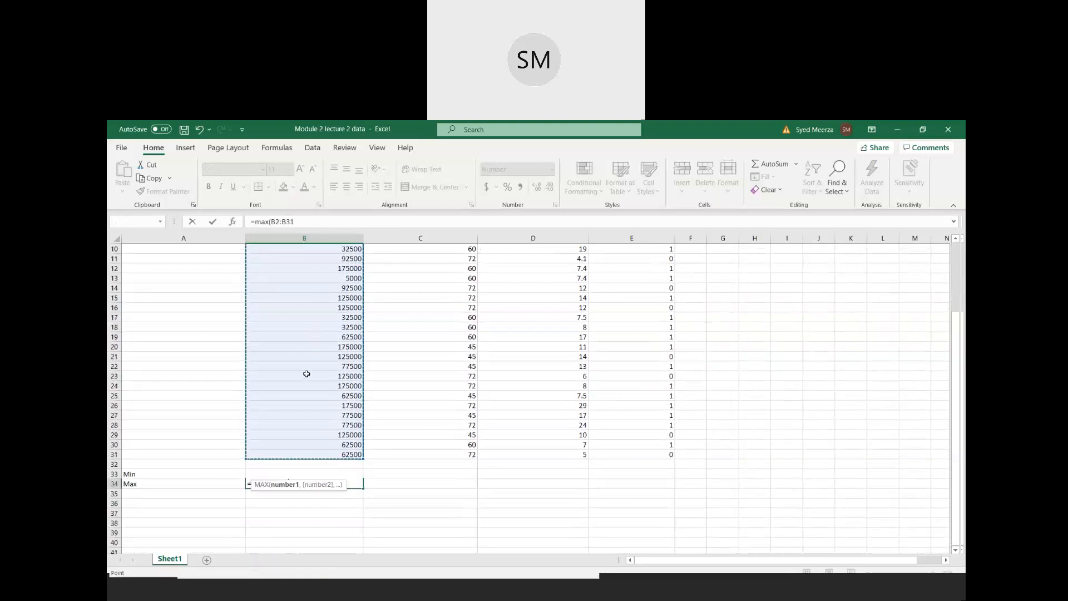
pyautogui.write(')')
pyautogui.press('Return')
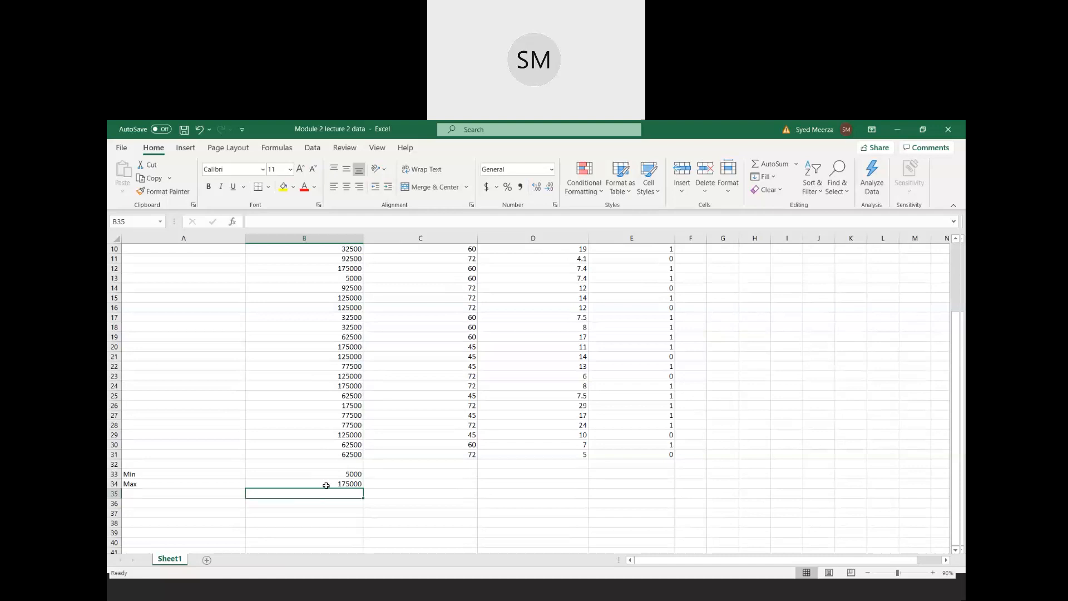
pyautogui.scroll(3, 326, 485)
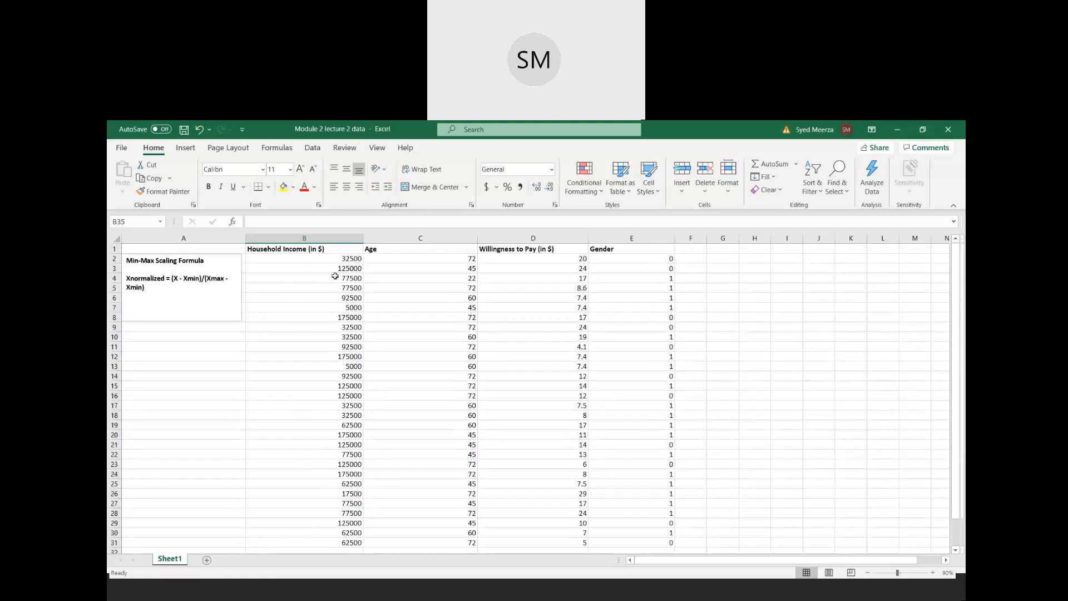
# - Copy the four column headers in B1:E1
pyautogui.scroll(-5, 317, 351)
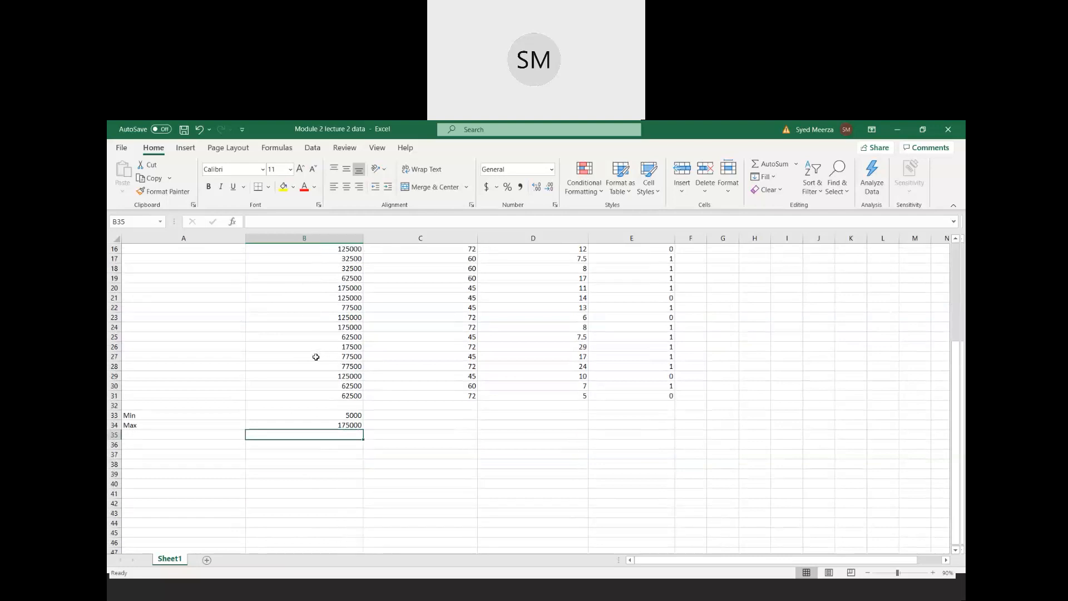
pyautogui.scroll(5, 318, 355)
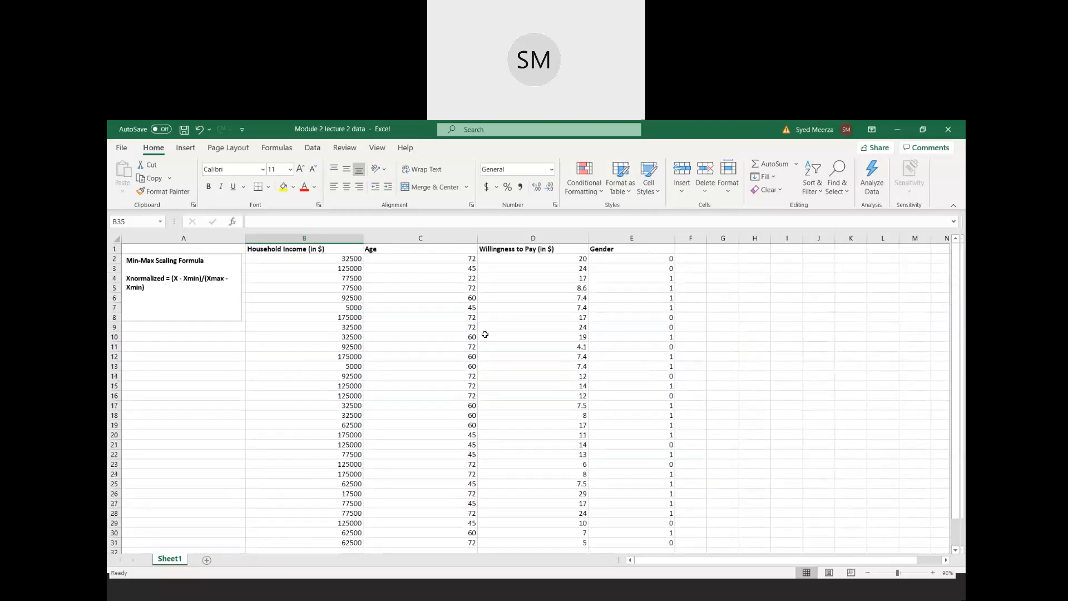
pyautogui.click(278, 248)
pyautogui.moveTo(278, 248); pyautogui.dragTo(659, 250)
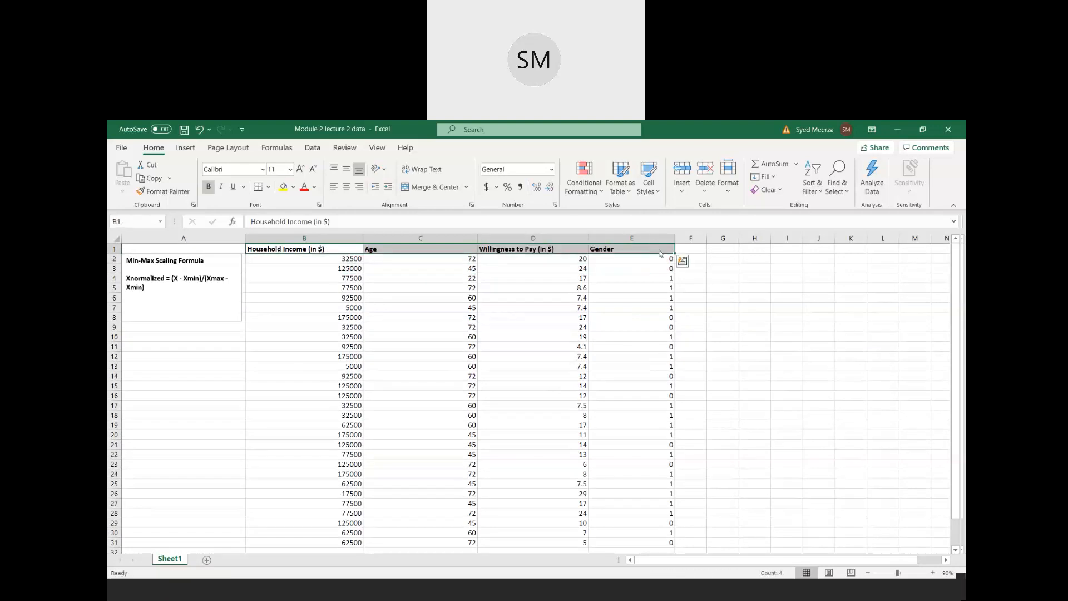
pyautogui.rightClick(658, 250)
pyautogui.click(689, 263)
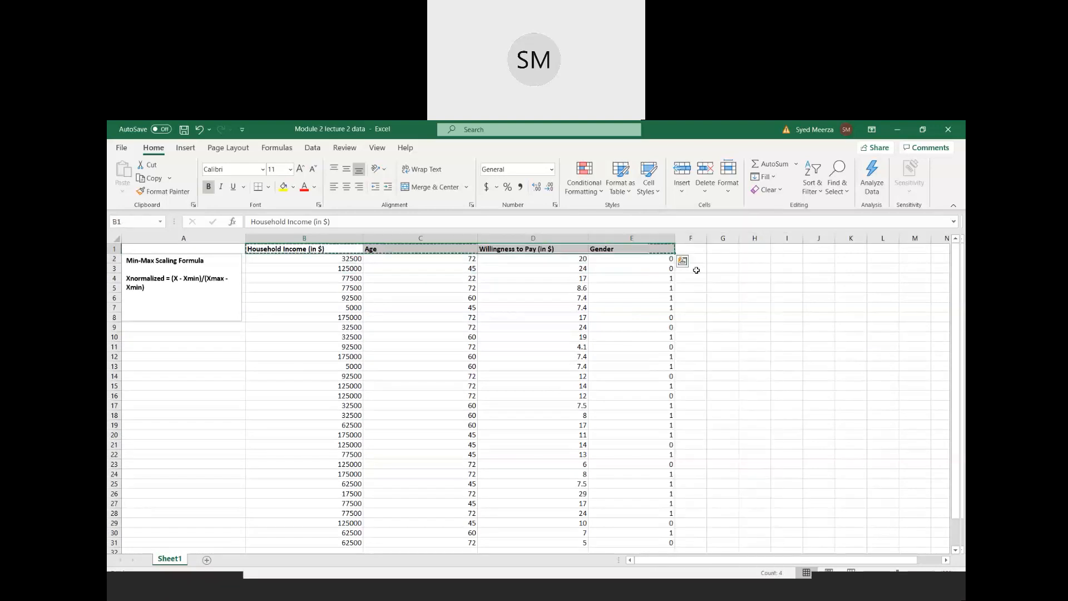
pyautogui.click(752, 248)
pyautogui.rightClick(752, 248)
pyautogui.click(798, 311)
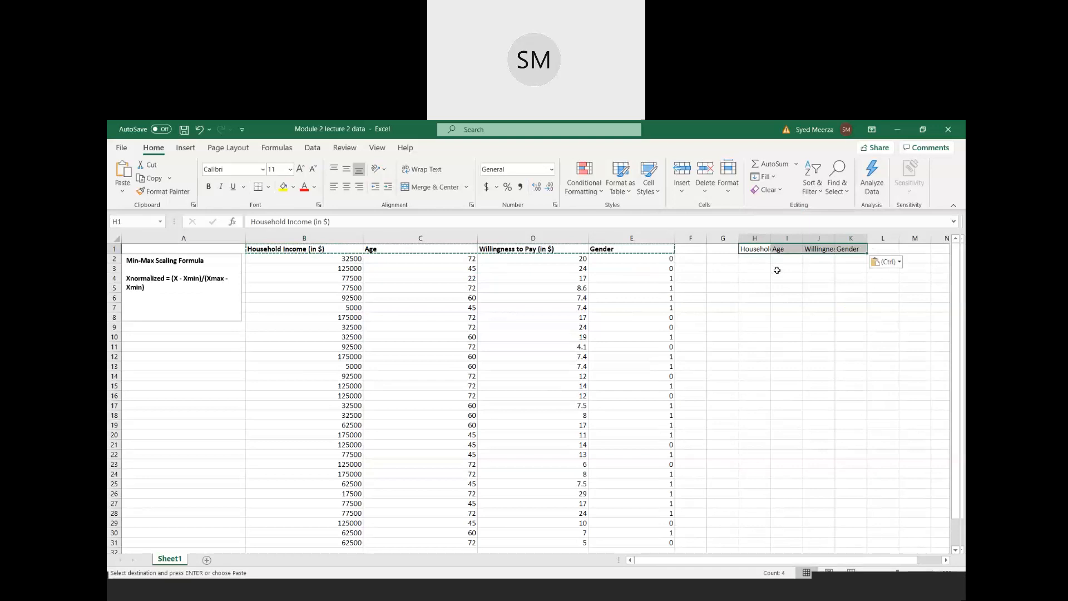
pyautogui.hotkey('ctrl', 'z')
# - Paste the copied headers into H1:K1 with their bold formatting
pyautogui.click(755, 249)
pyautogui.rightClick(756, 251)
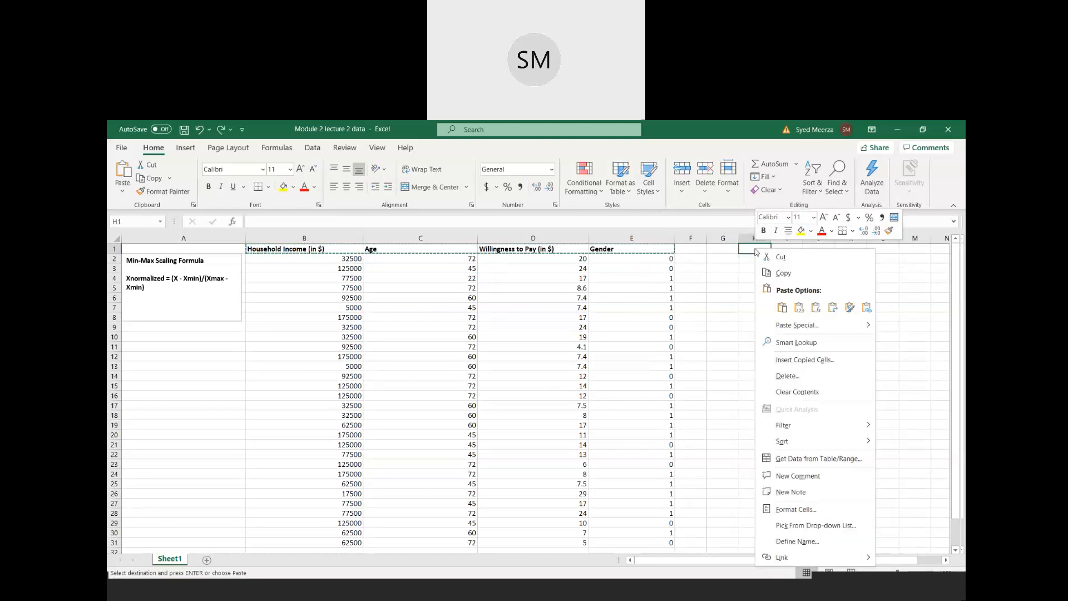
pyautogui.click(782, 307)
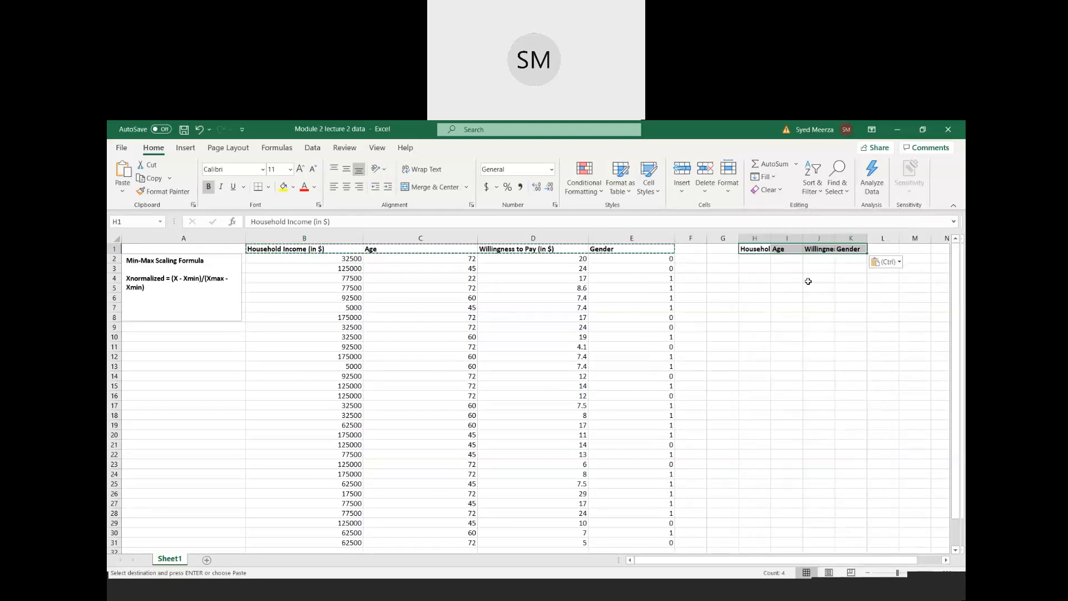
# - Begin the normalized income formula in H2 with the numerator =(B2-$B$33)/, using an absolute reference to the minimum
pyautogui.click(755, 258)
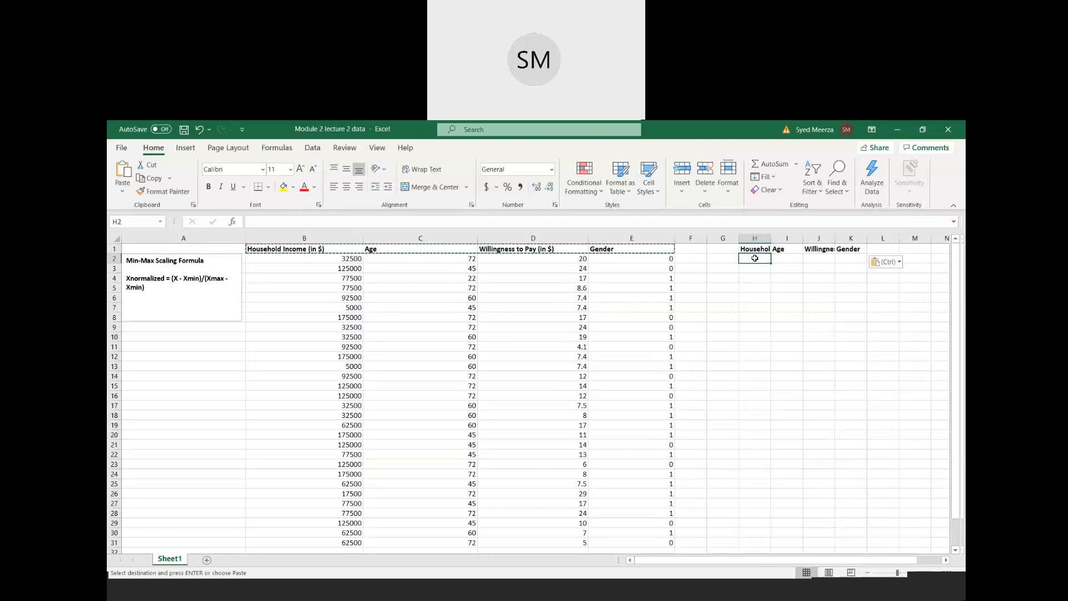
pyautogui.write('=')
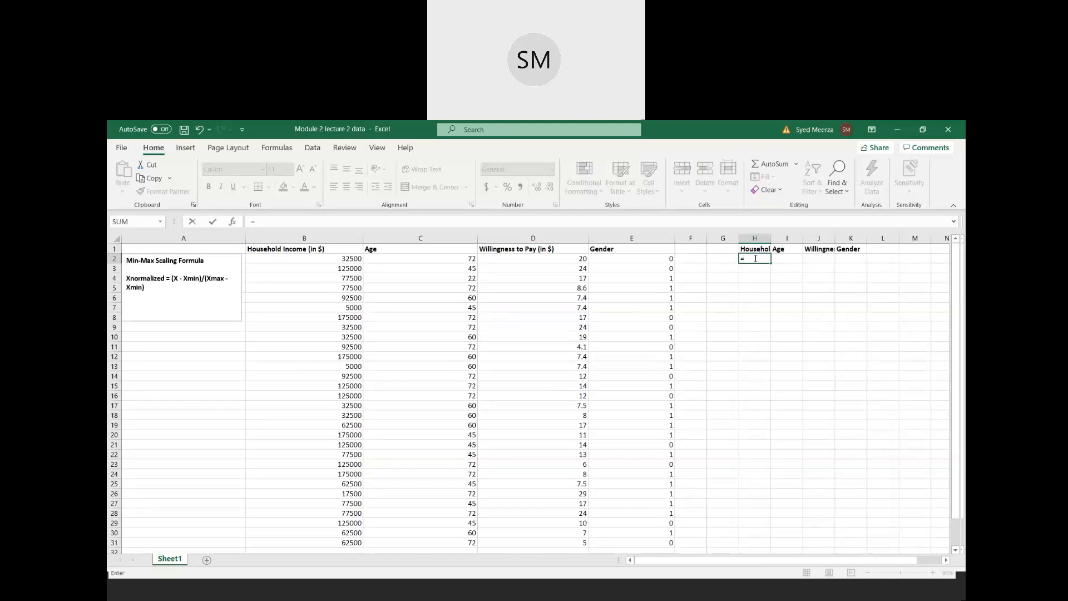
pyautogui.write('(')
pyautogui.click(332, 259)
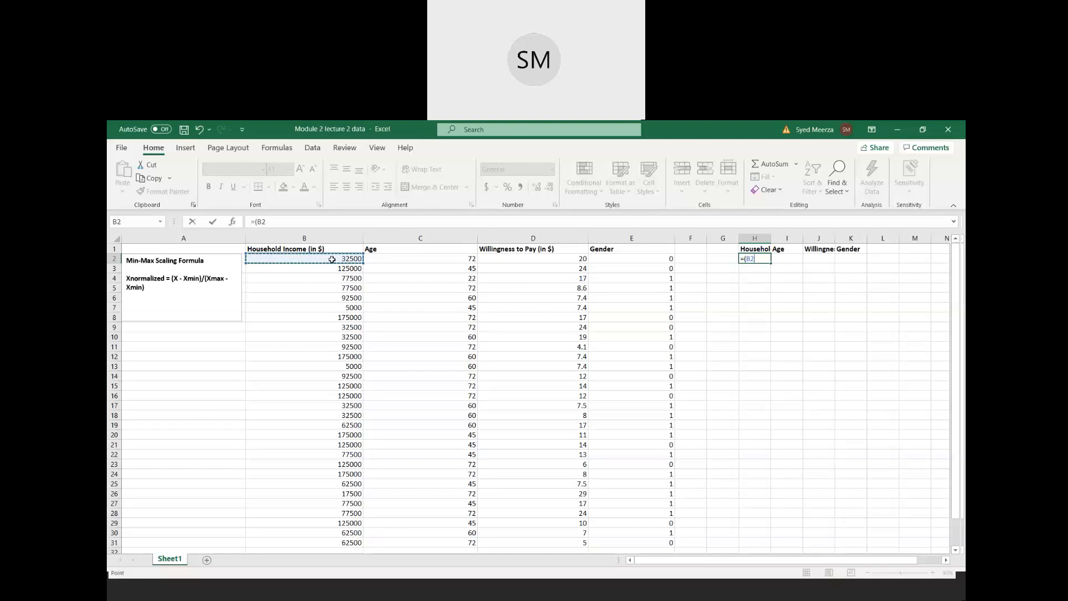
pyautogui.write('-')
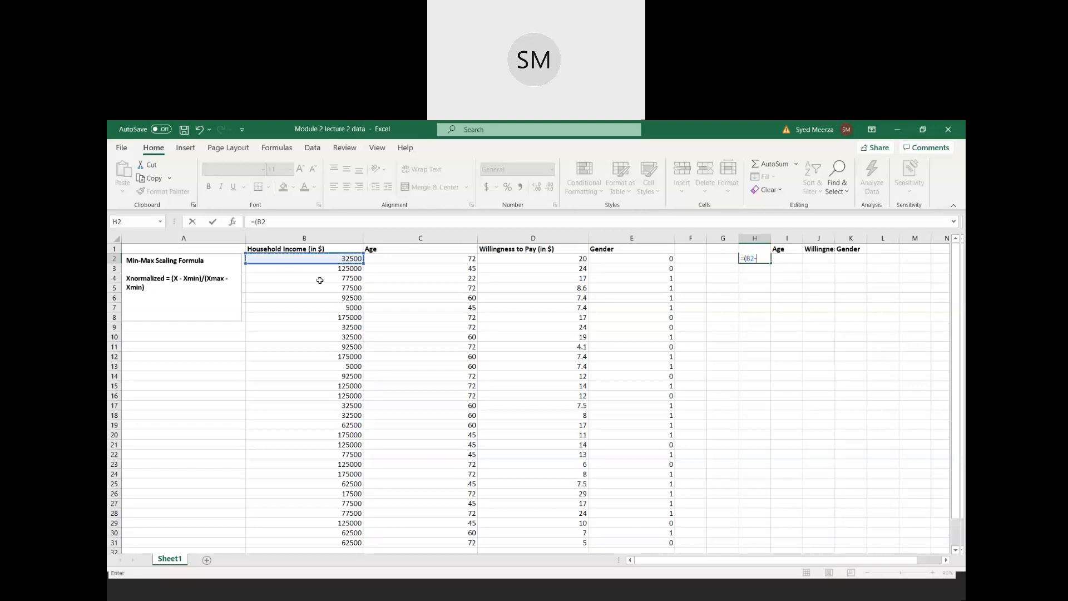
pyautogui.scroll(-2, 289, 326)
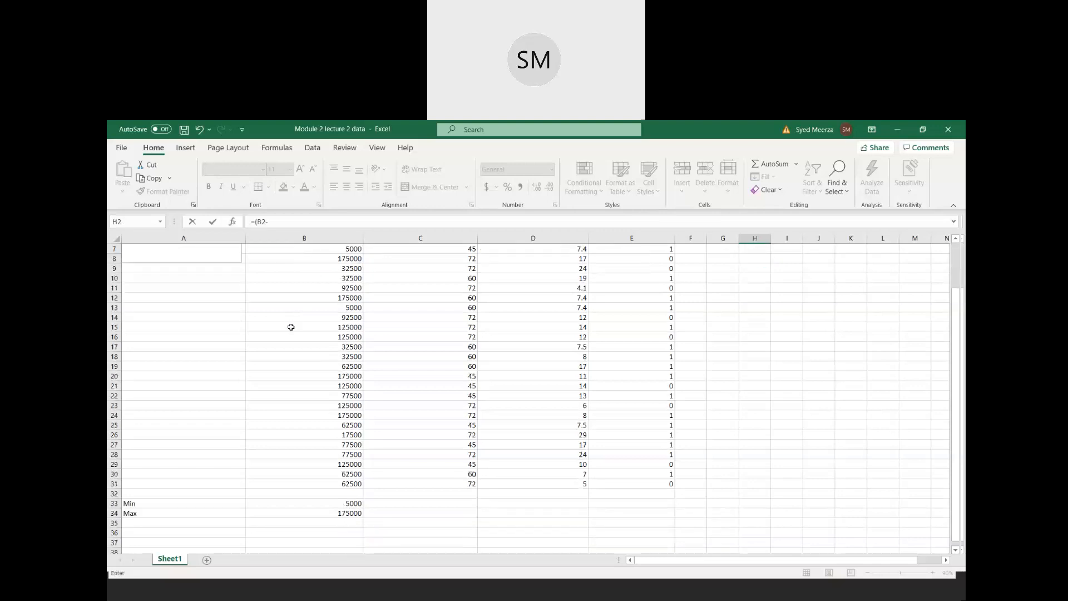
pyautogui.click(304, 503)
pyautogui.scroll(2, 428, 471)
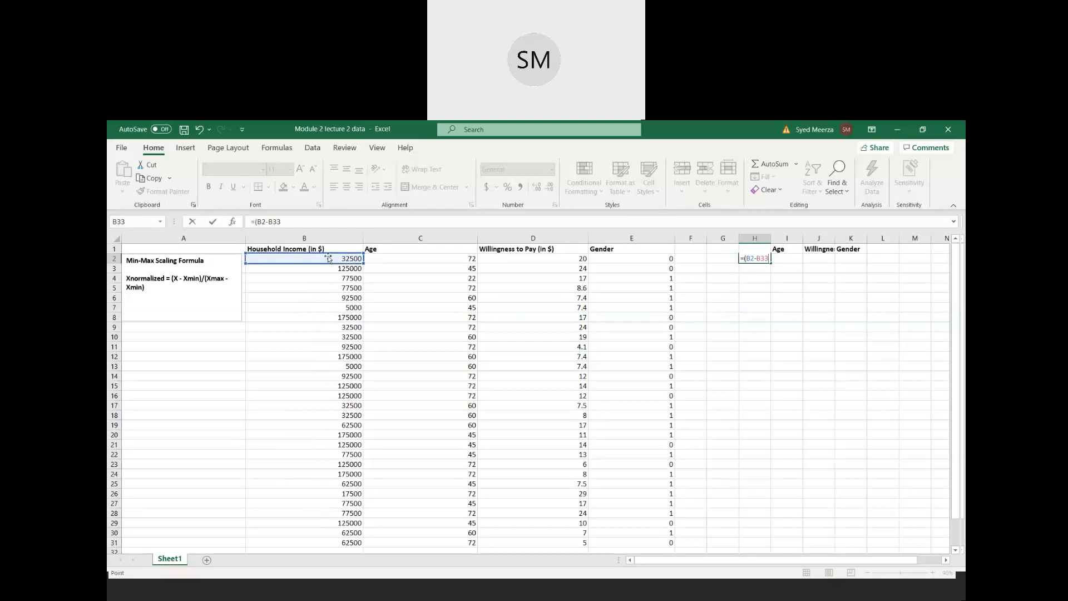
pyautogui.click(273, 227)
pyautogui.write('$B')
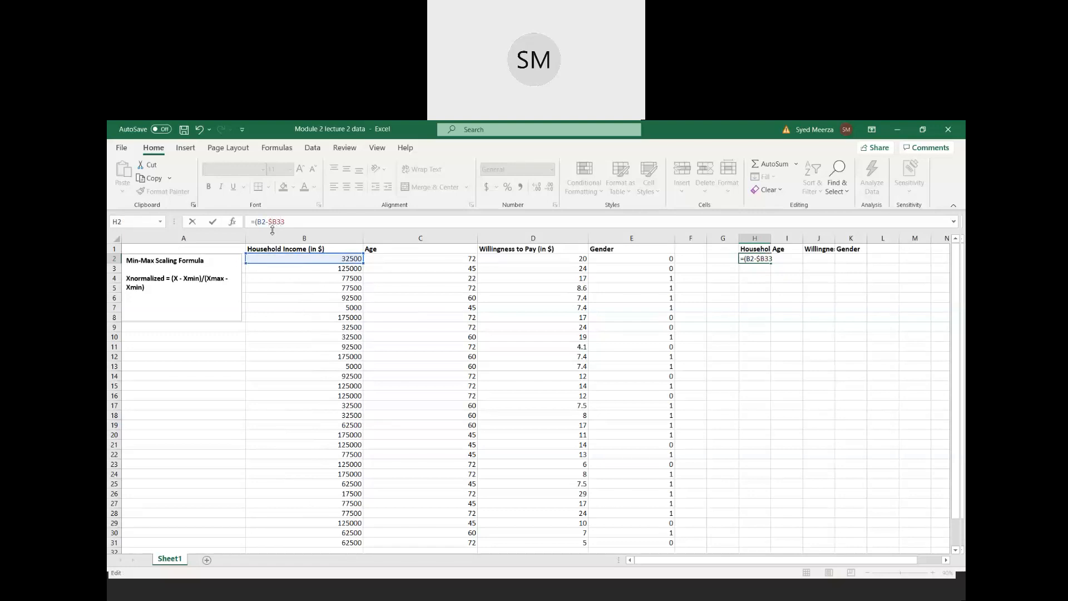
pyautogui.write('$33)/(')
# - Complete the H2 formula with the denominator ($B$34-$B$33), using absolute references for the maximum and minimum
pyautogui.scroll(-3, 302, 345)
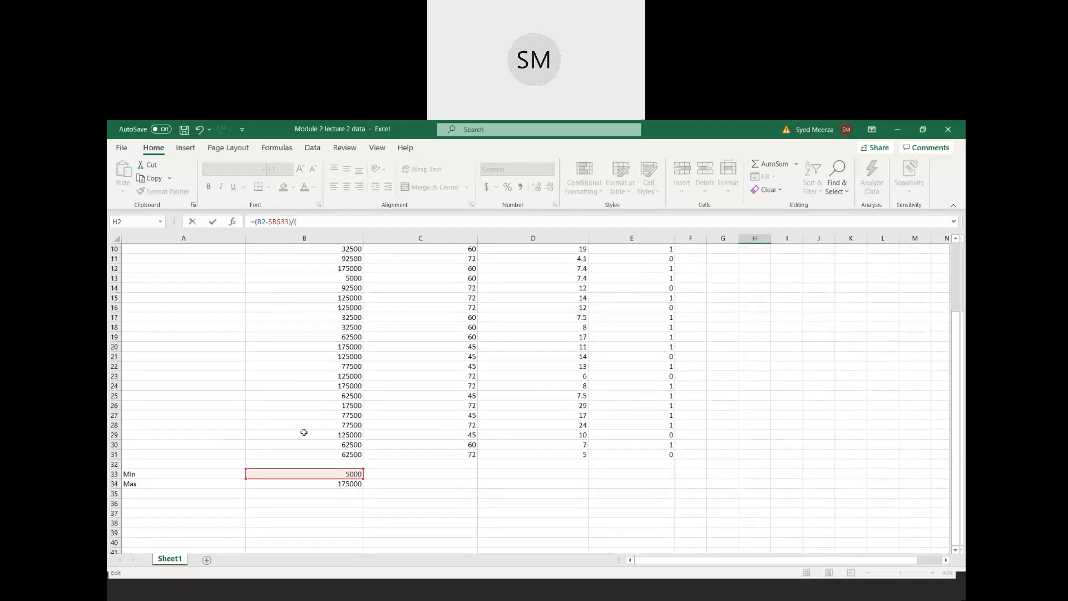
pyautogui.click(310, 486)
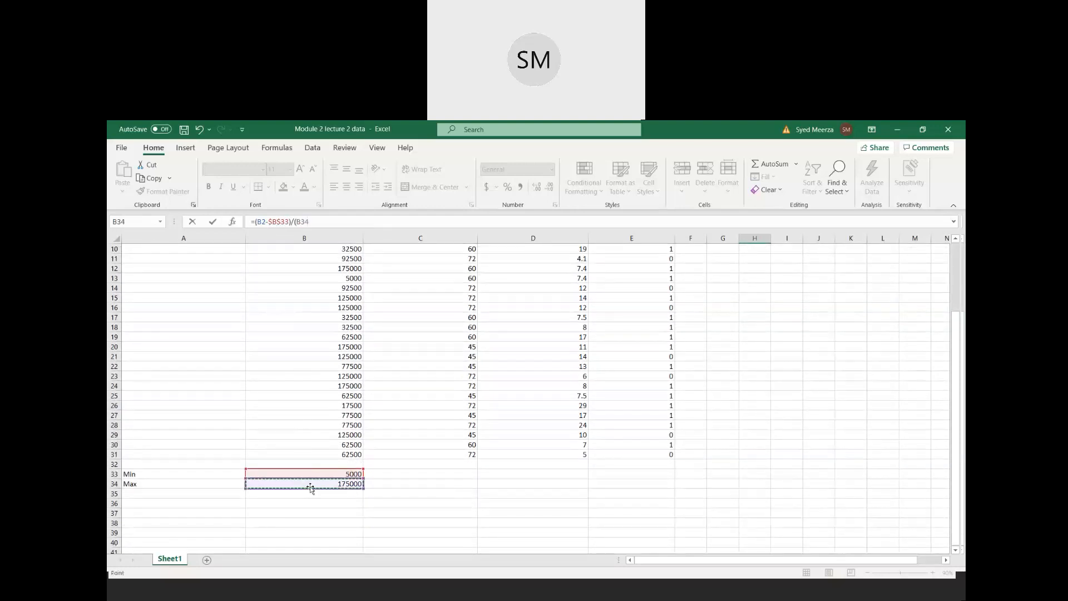
pyautogui.scroll(3, 312, 485)
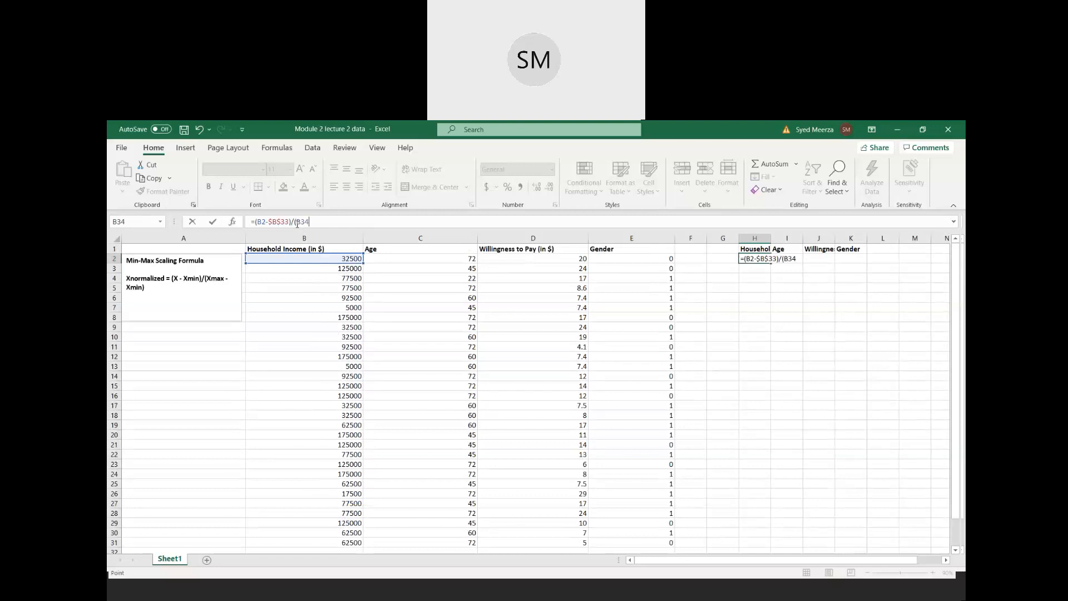
pyautogui.click(297, 222)
pyautogui.write('$B$34-')
pyautogui.scroll(-4, 312, 332)
pyautogui.click(319, 443)
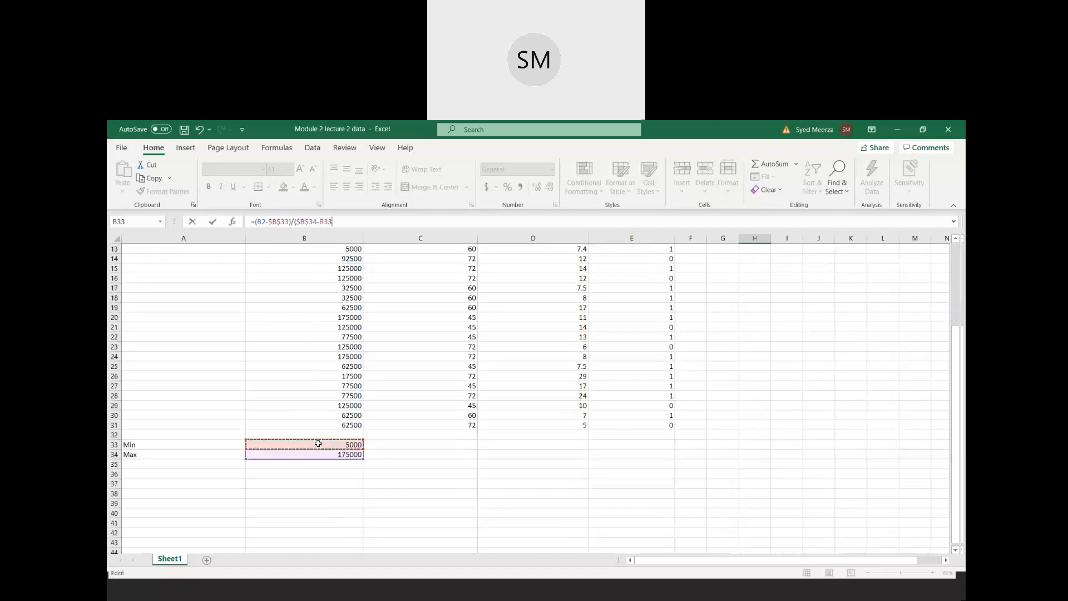
pyautogui.click(320, 222)
pyautogui.write('$B$')
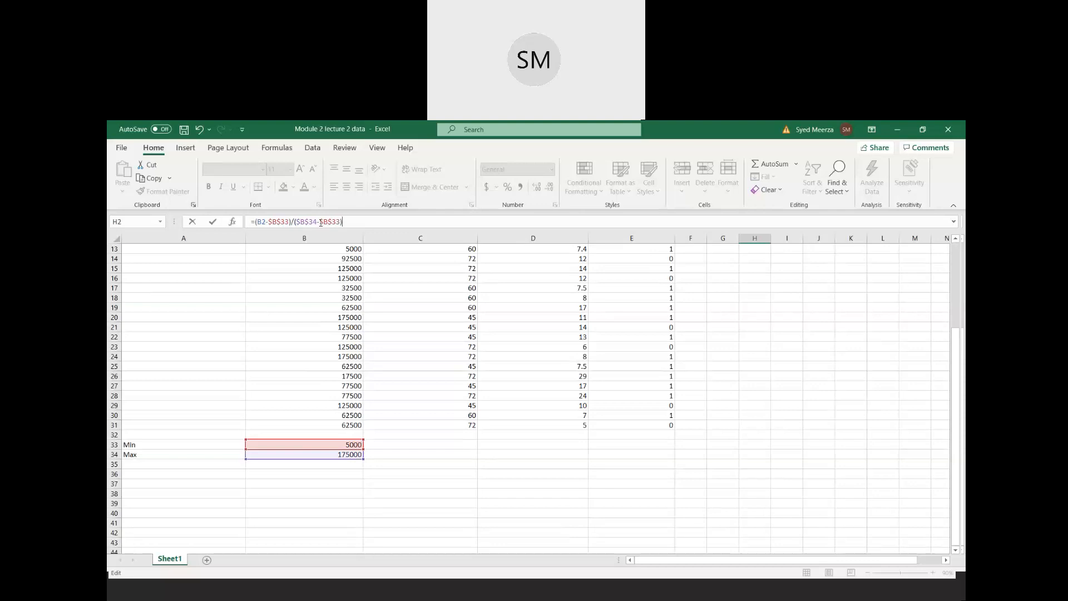
pyautogui.press('Return')
pyautogui.scroll(1, 355, 336)
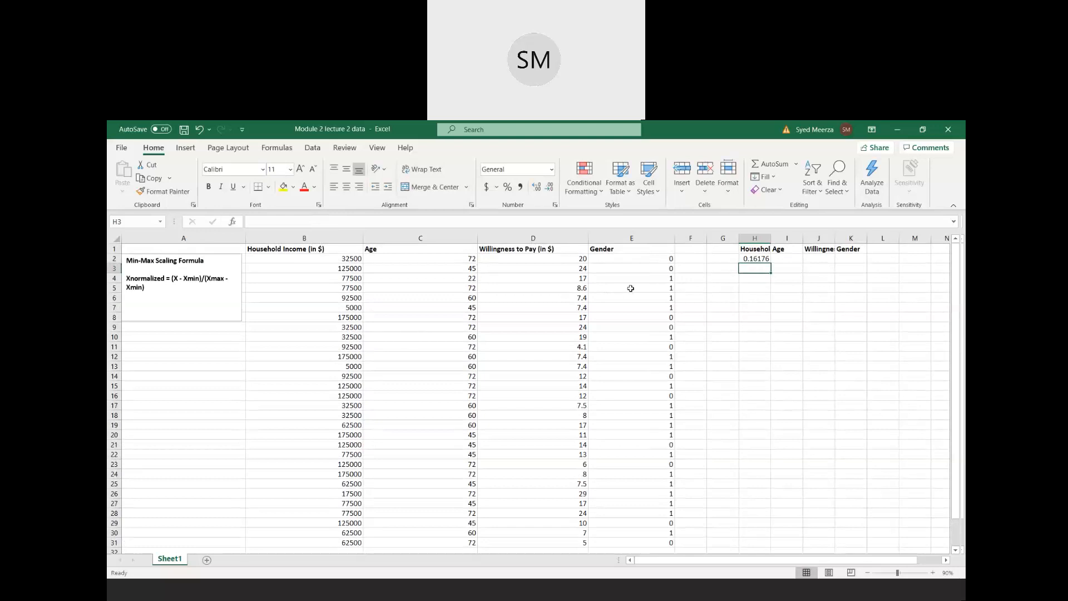
# - Fill the normalized income formula from H2 down to H31 and widen column H
pyautogui.click(751, 259)
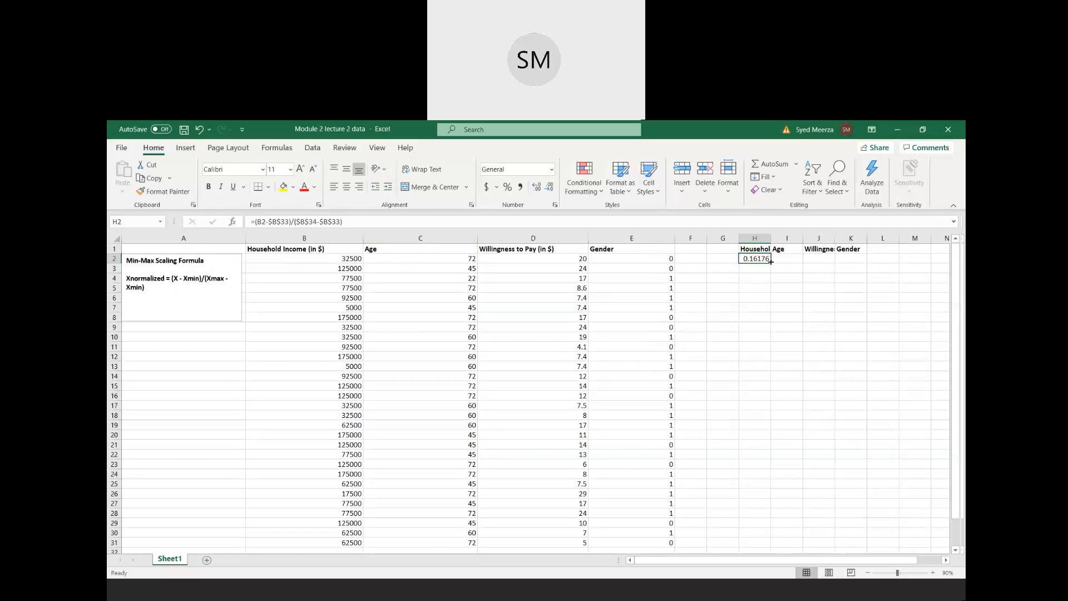
pyautogui.moveTo(770, 262); pyautogui.dragTo(763, 380)
pyautogui.scroll(6, 786, 414)
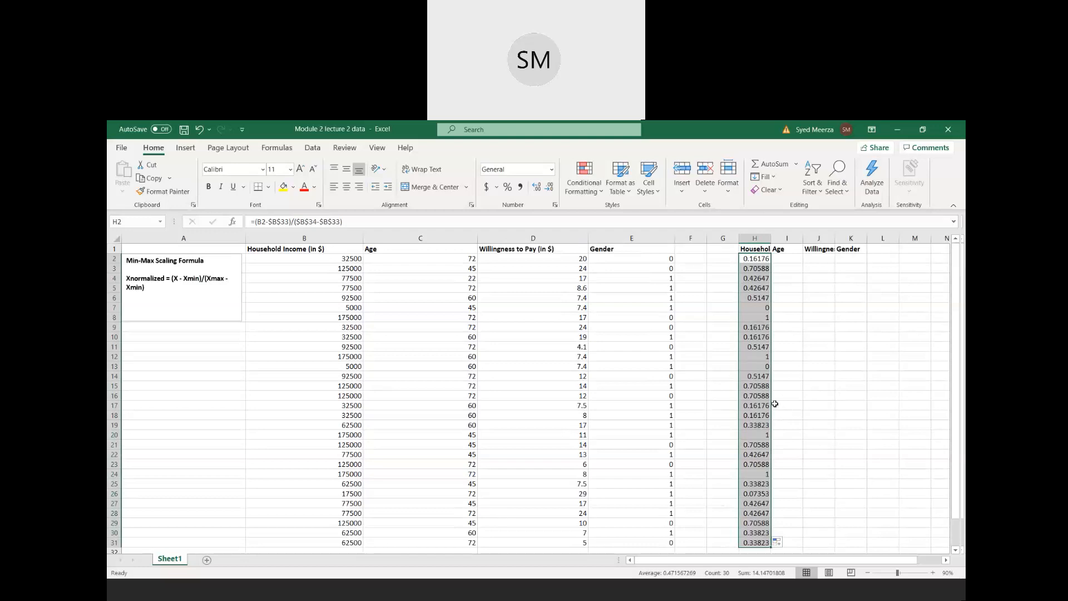
pyautogui.moveTo(772, 238); pyautogui.dragTo(785, 238)
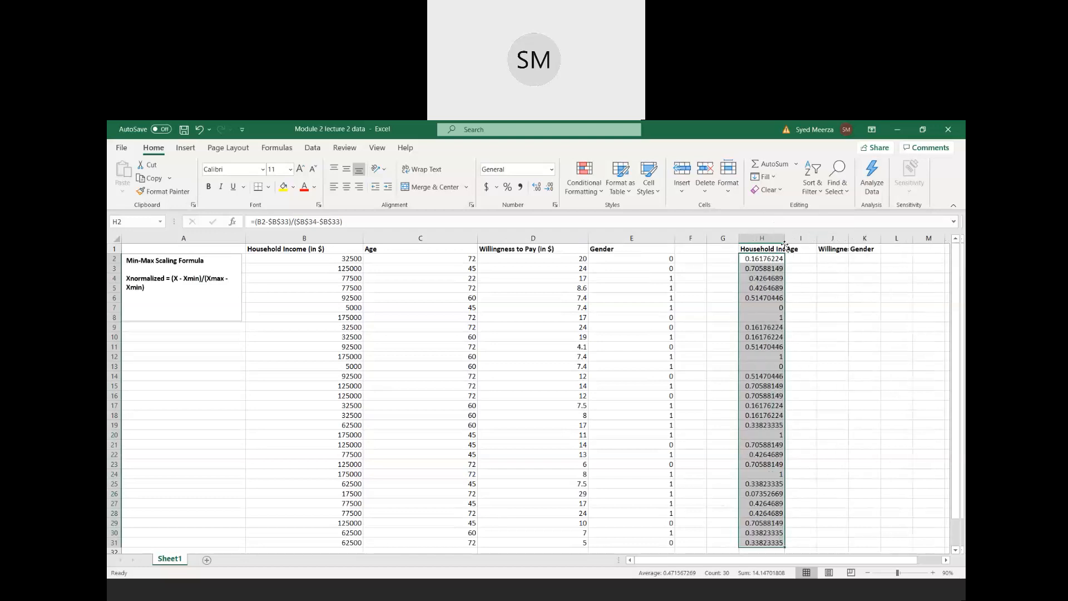
# - Examine the filled formulas down column H to check their row references and fixed minimum and maximum cells
pyautogui.scroll(-1, 773, 292)
pyautogui.scroll(1, 771, 283)
pyautogui.click(767, 268)
pyautogui.click(768, 260)
pyautogui.press('Down')
pyautogui.press('Down')
pyautogui.press('Down')
pyautogui.press('Down')
pyautogui.press('Down')
pyautogui.press('Down')
pyautogui.press('Down')
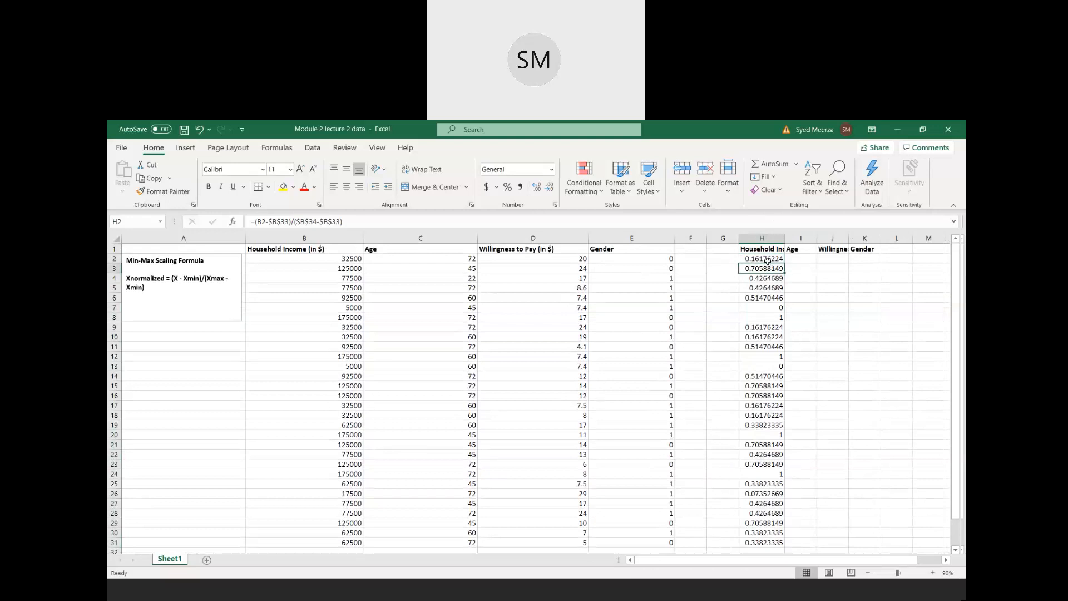
pyautogui.press('Down')
pyautogui.press('Down')
pyautogui.press('Down')
pyautogui.press('Down')
pyautogui.press('Down')
pyautogui.press('Down')
pyautogui.press('Down')
pyautogui.press('Down')
pyautogui.press('Down')
pyautogui.press('Down')
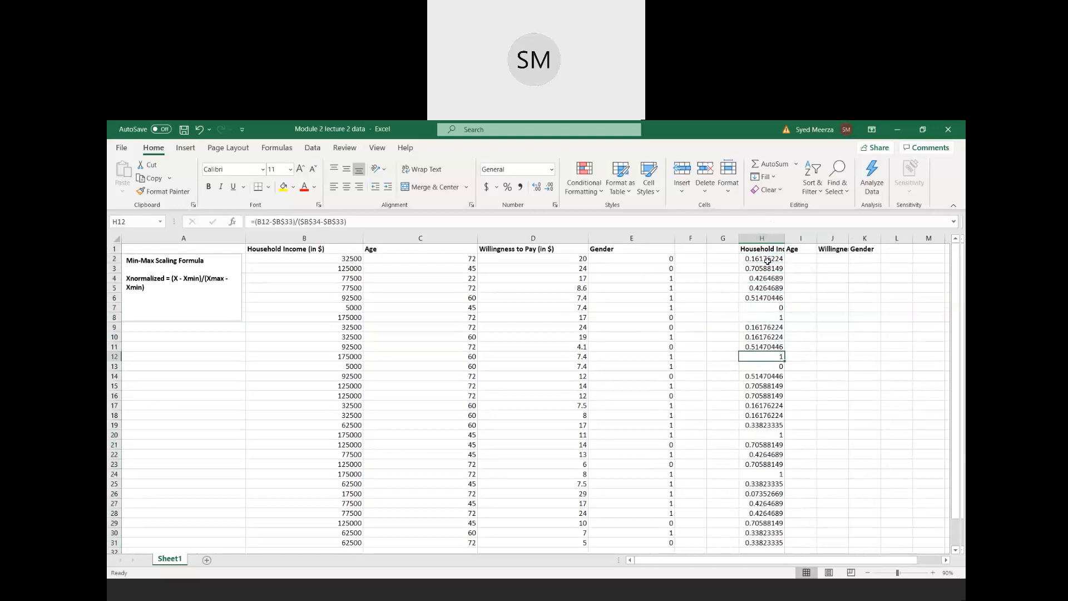
pyautogui.press('Down')
pyautogui.press('Down')
pyautogui.press('Down')
pyautogui.press('Down')
pyautogui.press('Down')
pyautogui.press('Down')
pyautogui.press('Down')
pyautogui.press('Down')
pyautogui.press('Down')
pyautogui.press('Down')
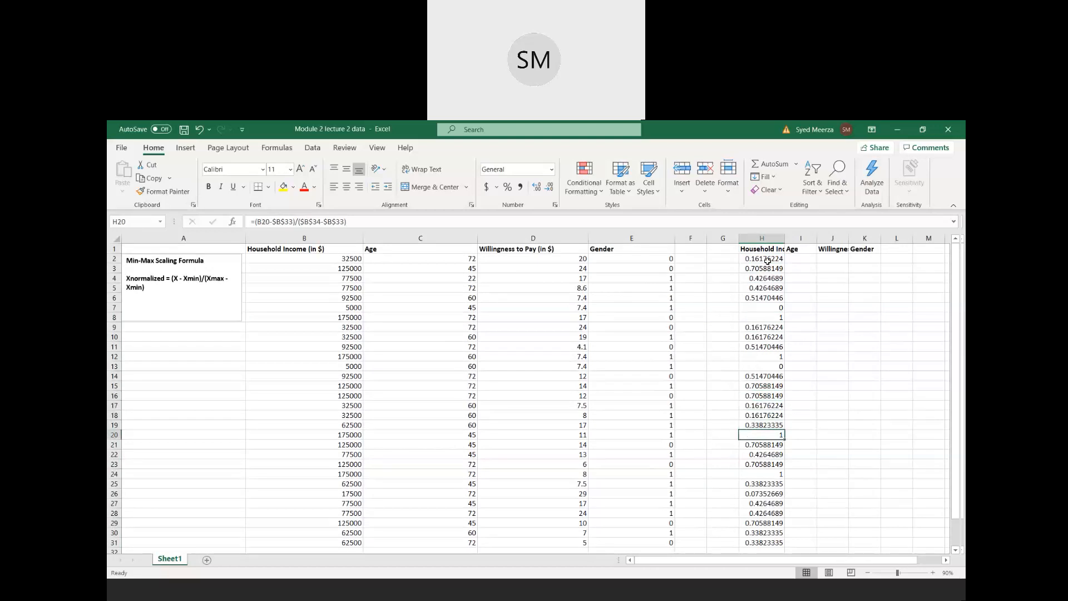
pyautogui.press('Down')
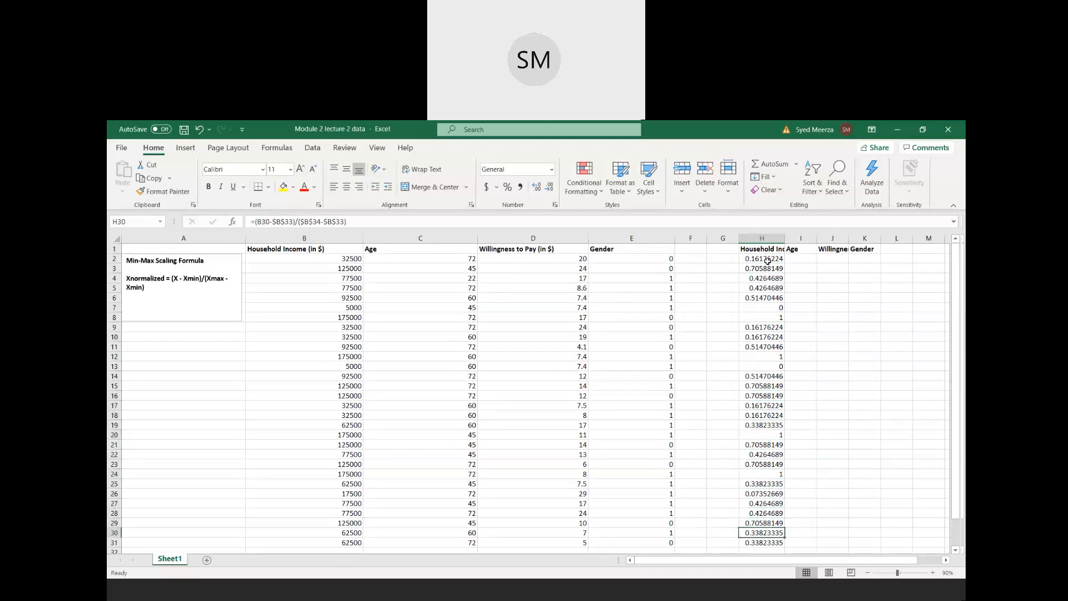
pyautogui.press('Up')
pyautogui.press('Up')
pyautogui.press('Up')
pyautogui.press('Up')
pyautogui.press('Up')
pyautogui.press('Up')
pyautogui.press('Up')
pyautogui.press('Up')
pyautogui.press('Up')
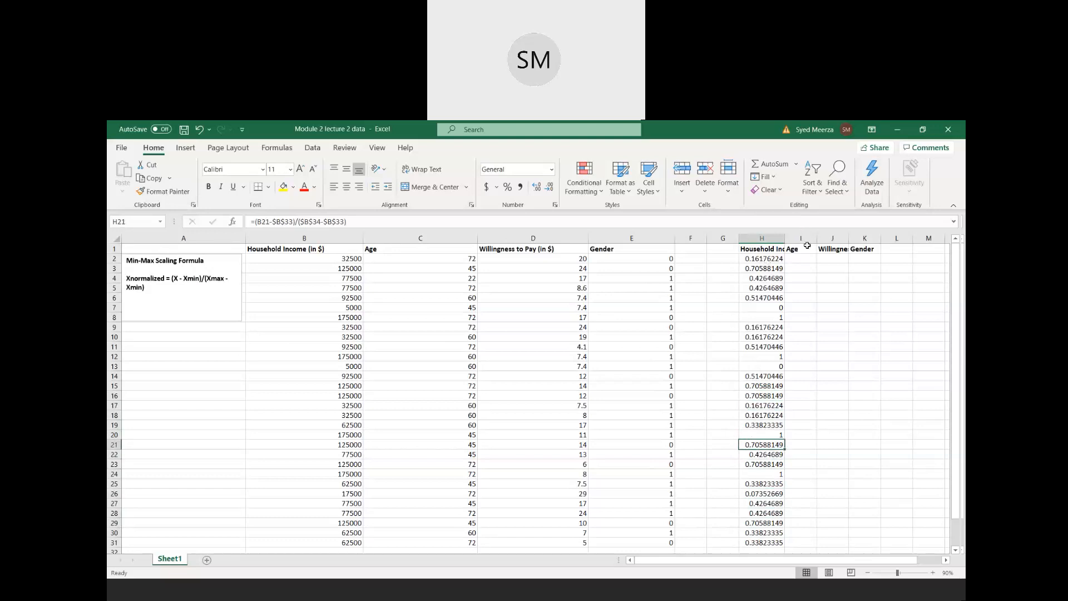
# - Widen column I, which holds the copied Age header
pyautogui.moveTo(816, 238); pyautogui.dragTo(835, 238)
pyautogui.click(812, 259)
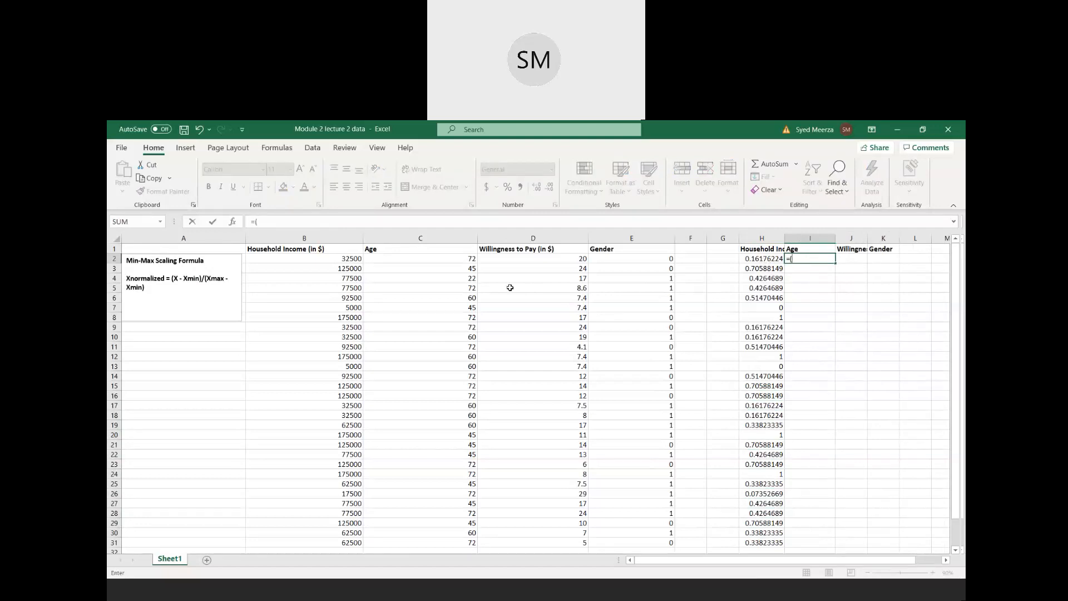
pyautogui.click(410, 259)
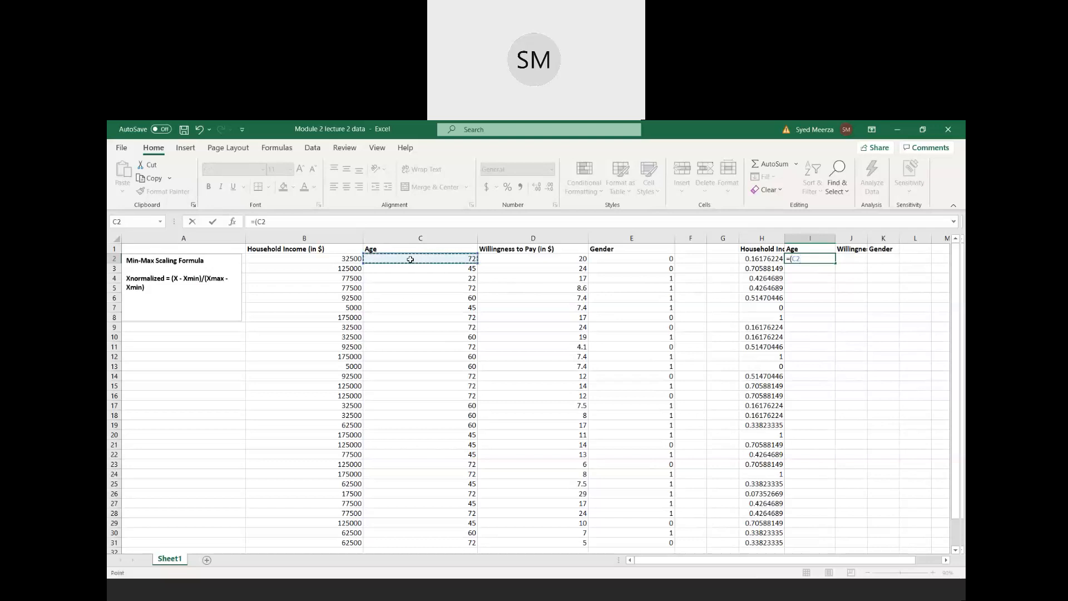
pyautogui.write('-')
pyautogui.press('BackSpace')
pyautogui.press('BackSpace')
pyautogui.press('BackSpace')
pyautogui.press('BackSpace')
pyautogui.press('BackSpace')
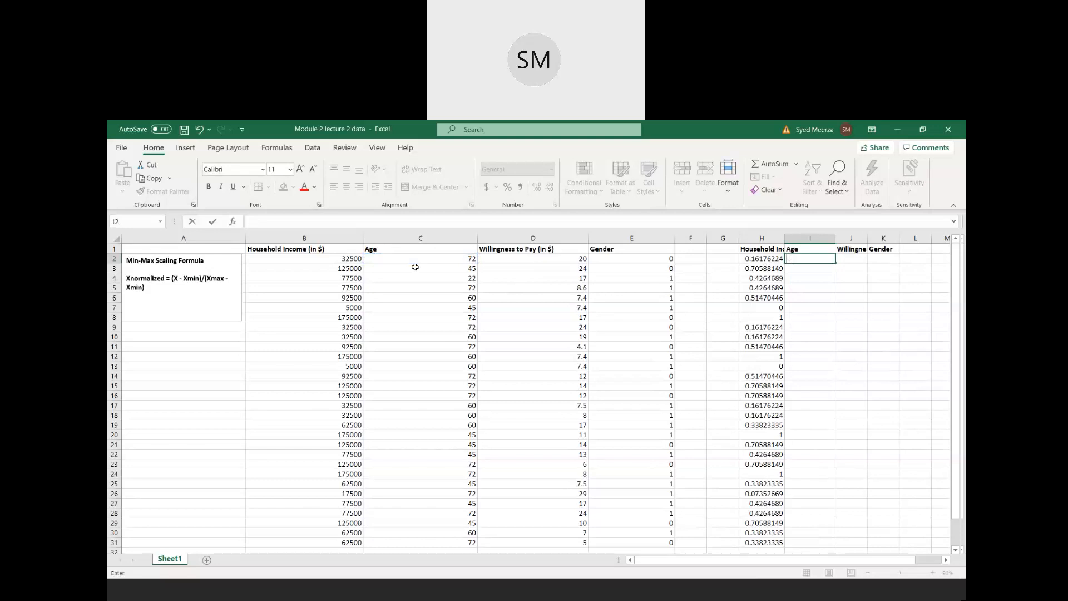
# - Calculate the minimum age in C33 with =MIN(C2:C31)
pyautogui.click(417, 326)
pyautogui.scroll(-6, 417, 332)
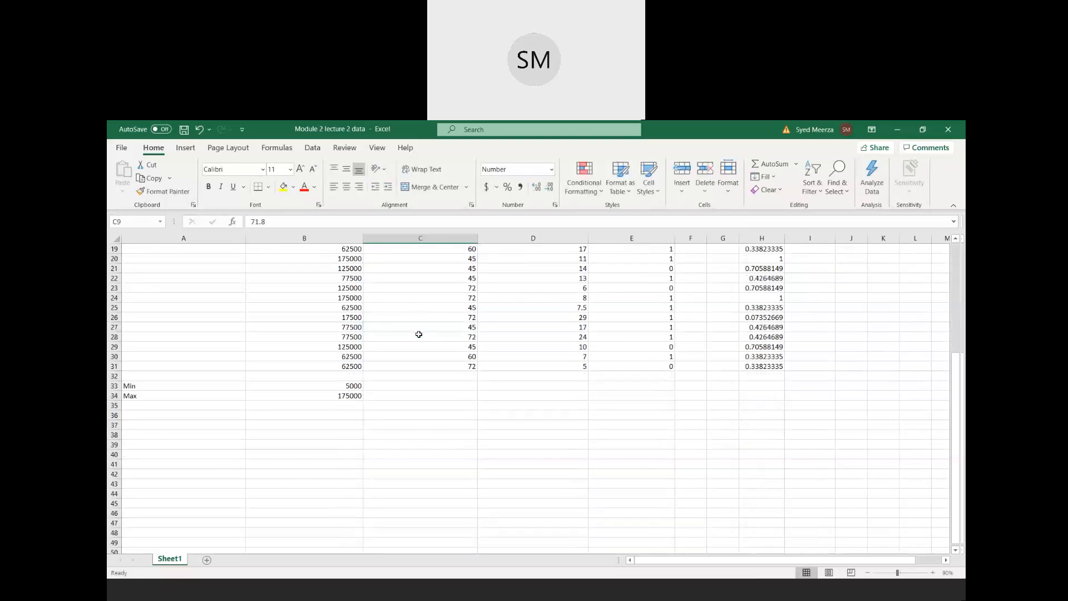
pyautogui.click(413, 387)
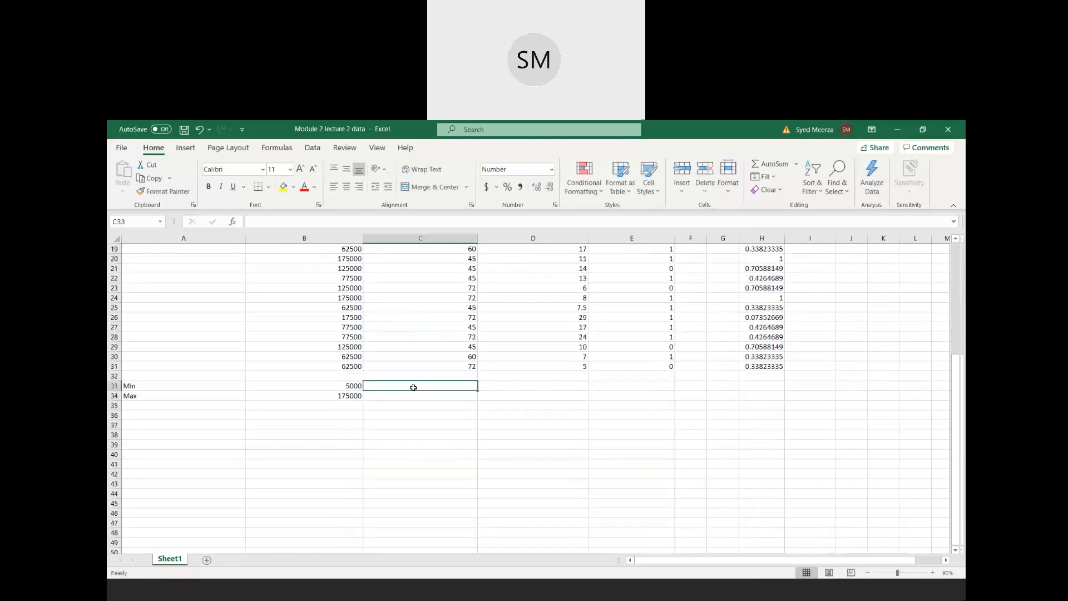
pyautogui.write('=')
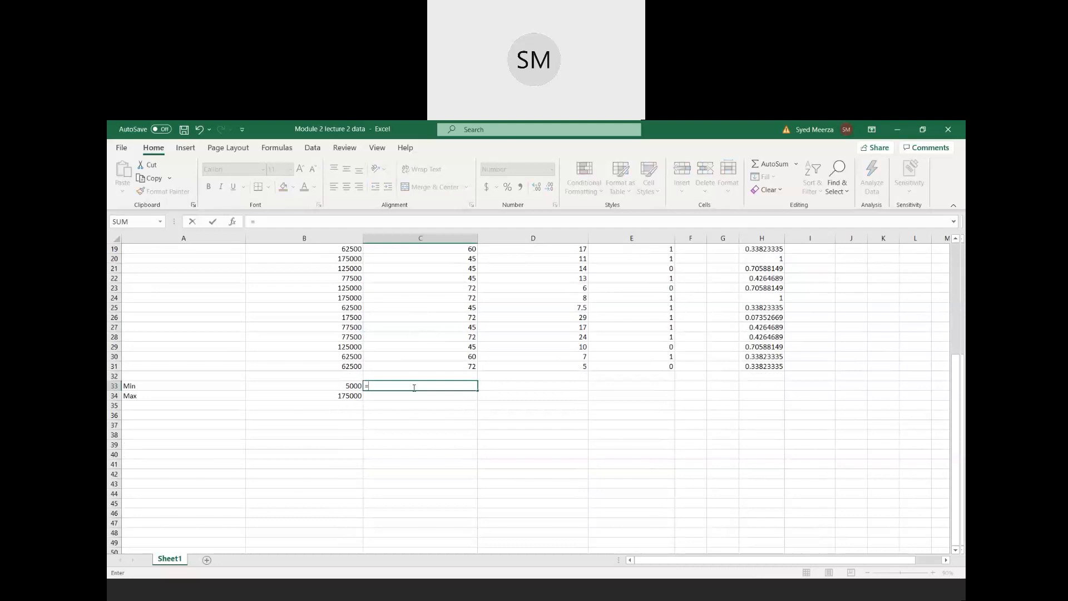
pyautogui.write('min(')
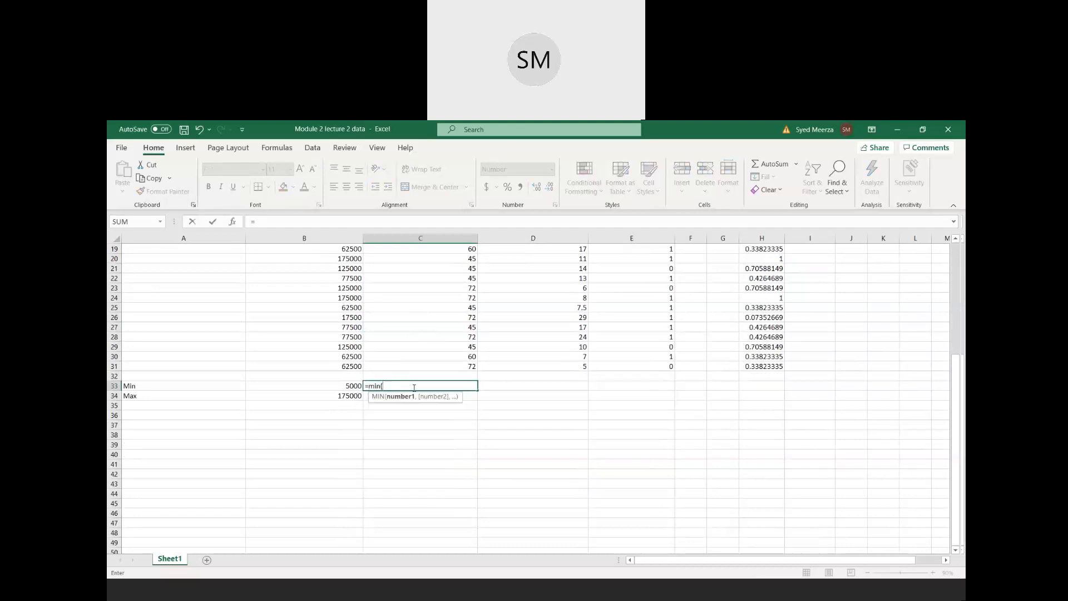
pyautogui.moveTo(436, 367); pyautogui.dragTo(416, 260)
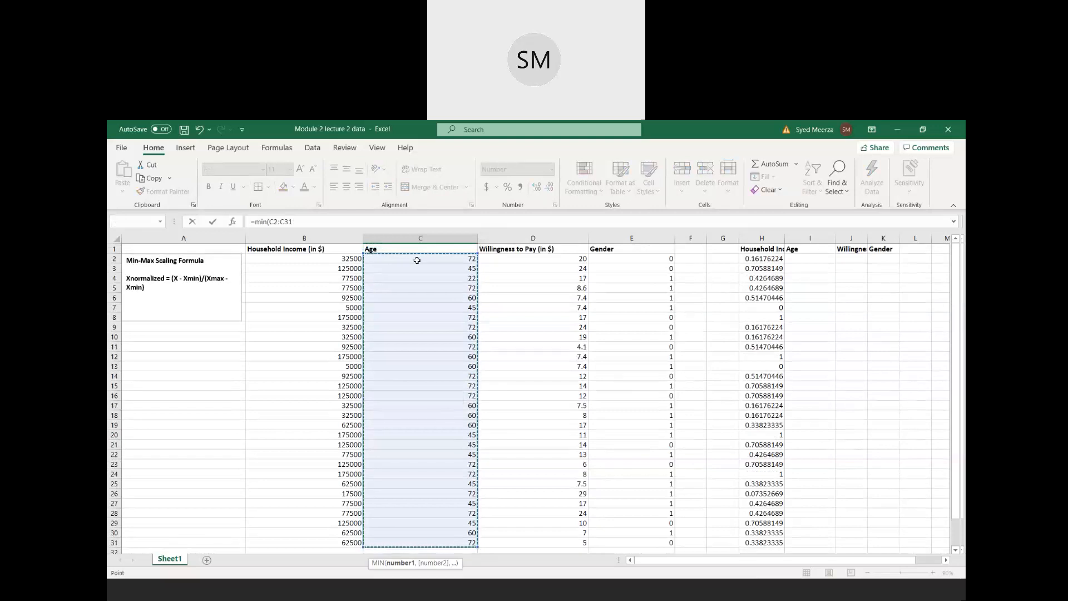
pyautogui.write(')')
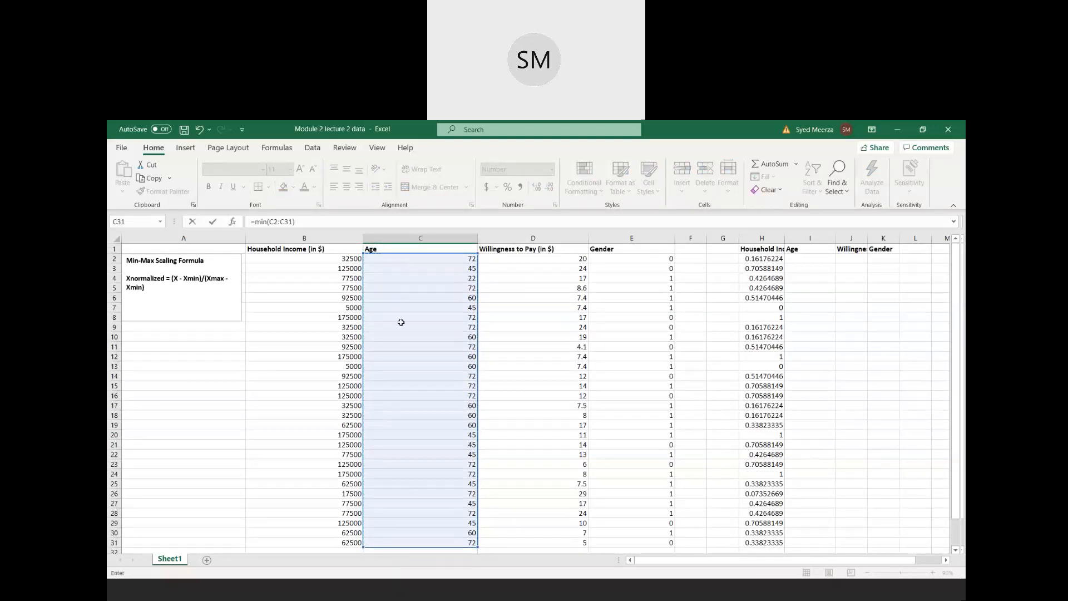
pyautogui.press('Return')
# - Calculate the maximum age in C34 with =MAX(C2:C31)
pyautogui.scroll(-4, 409, 319)
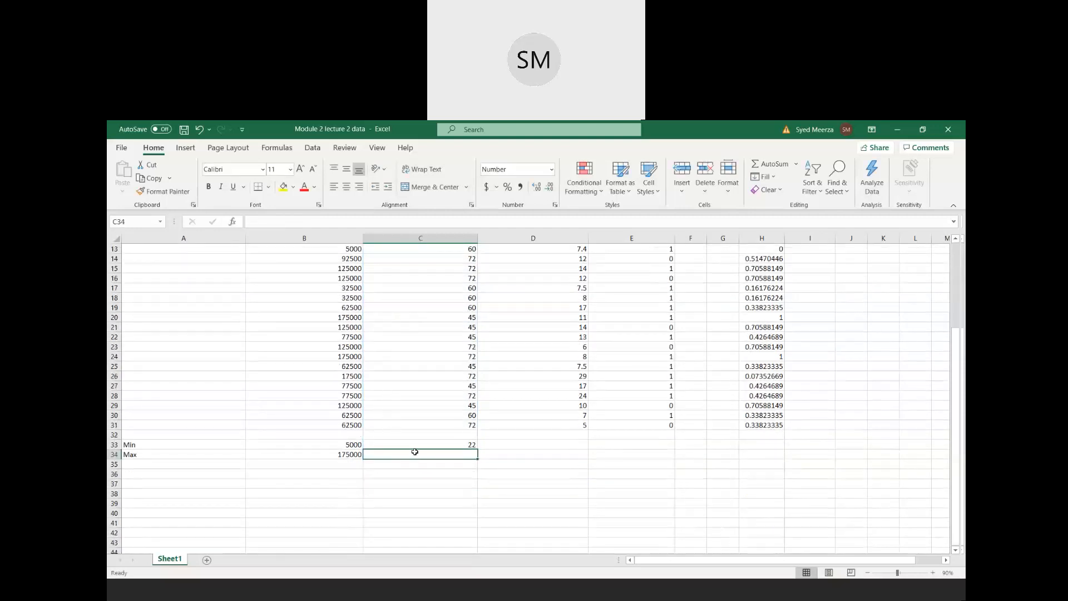
pyautogui.write('=')
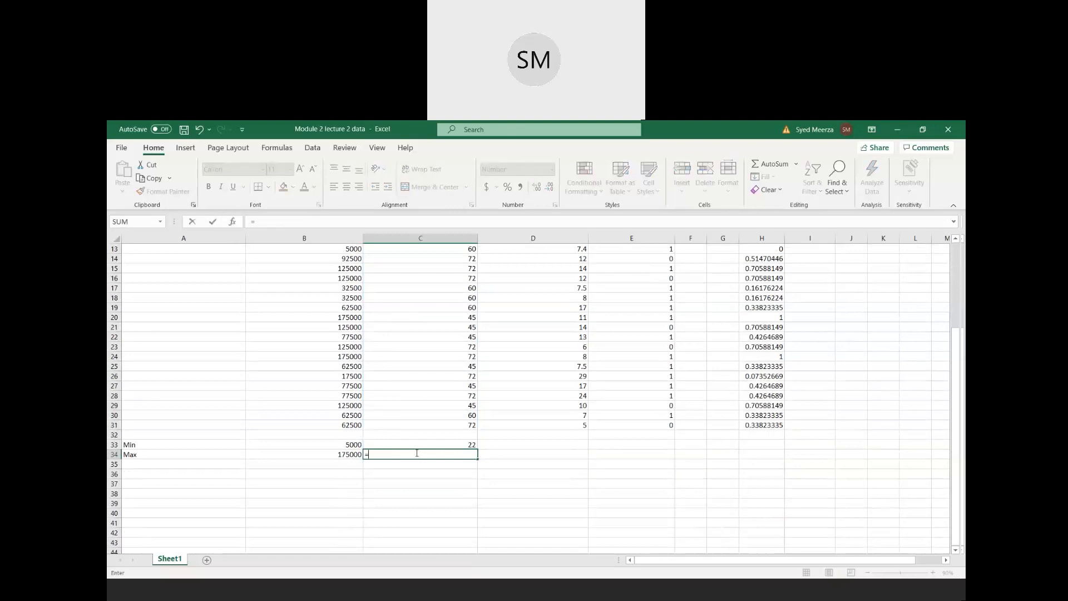
pyautogui.write('max(')
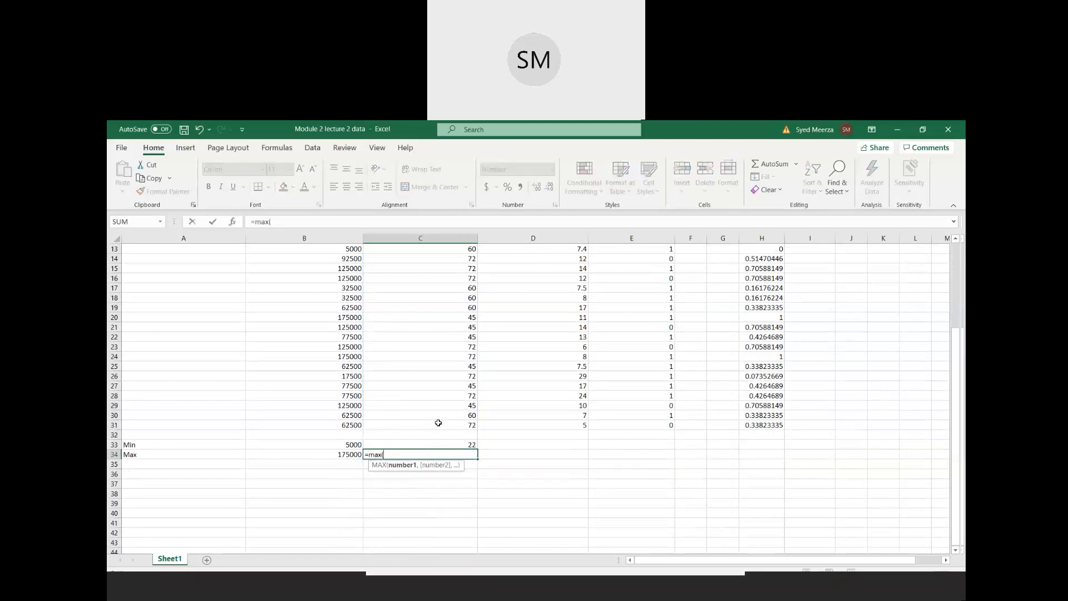
pyautogui.moveTo(438, 425); pyautogui.dragTo(432, 260)
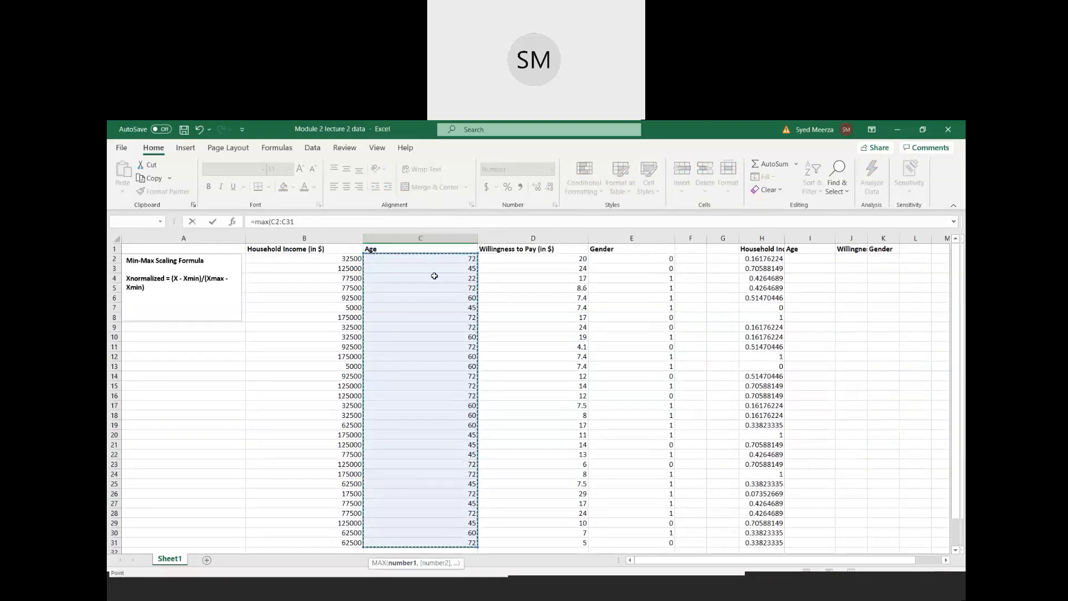
pyautogui.scroll(-4, 436, 334)
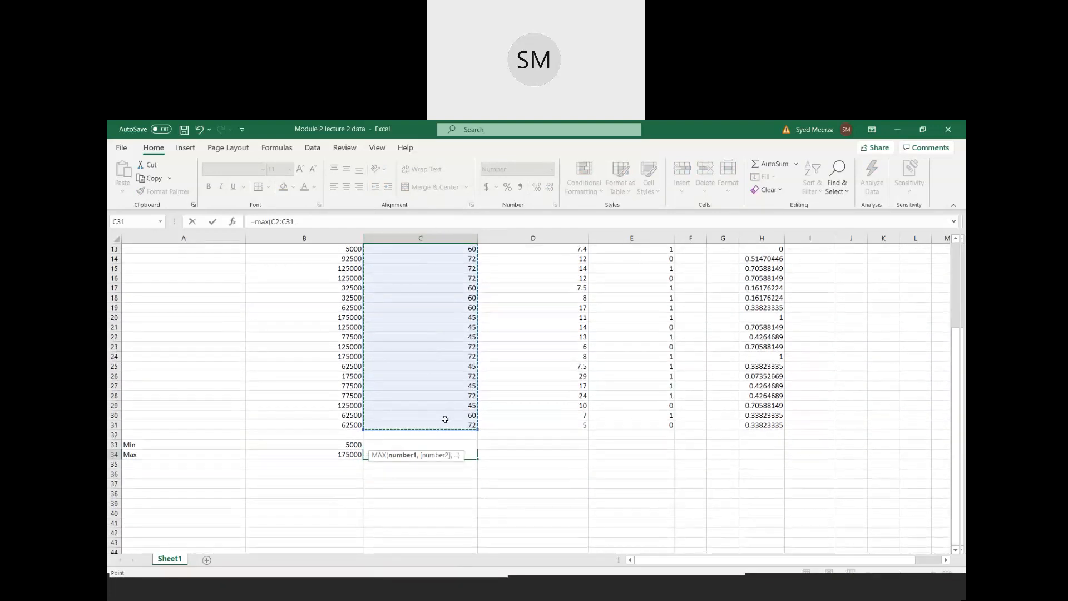
pyautogui.write(')')
pyautogui.press('Return')
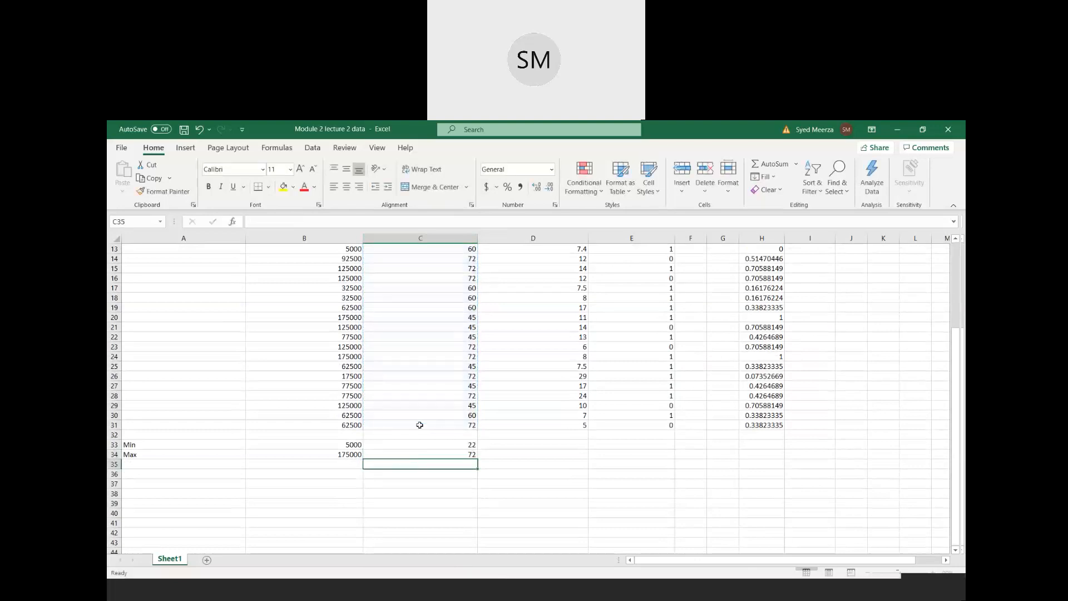
# - Clear the manually entered minimum and maximum age formulas from C33 and C34
pyautogui.click(436, 455)
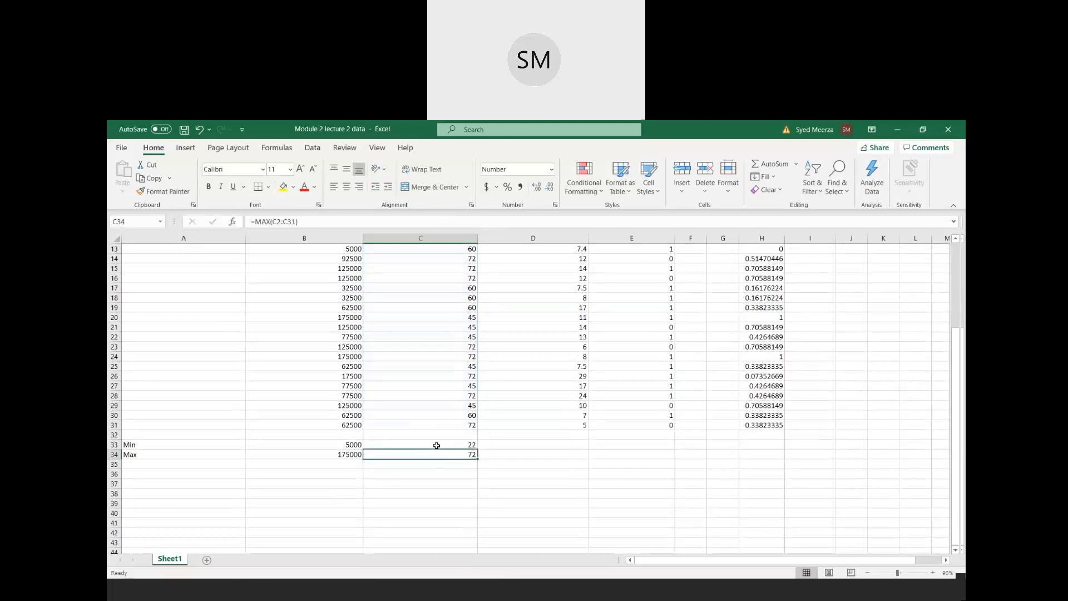
pyautogui.click(435, 445)
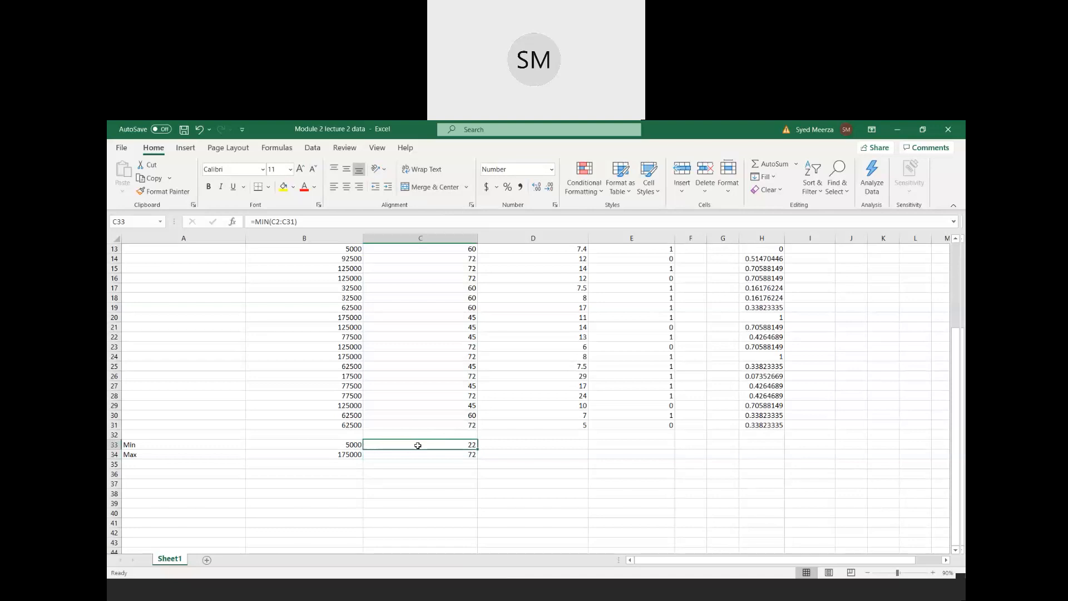
pyautogui.press('Delete')
pyautogui.click(422, 454)
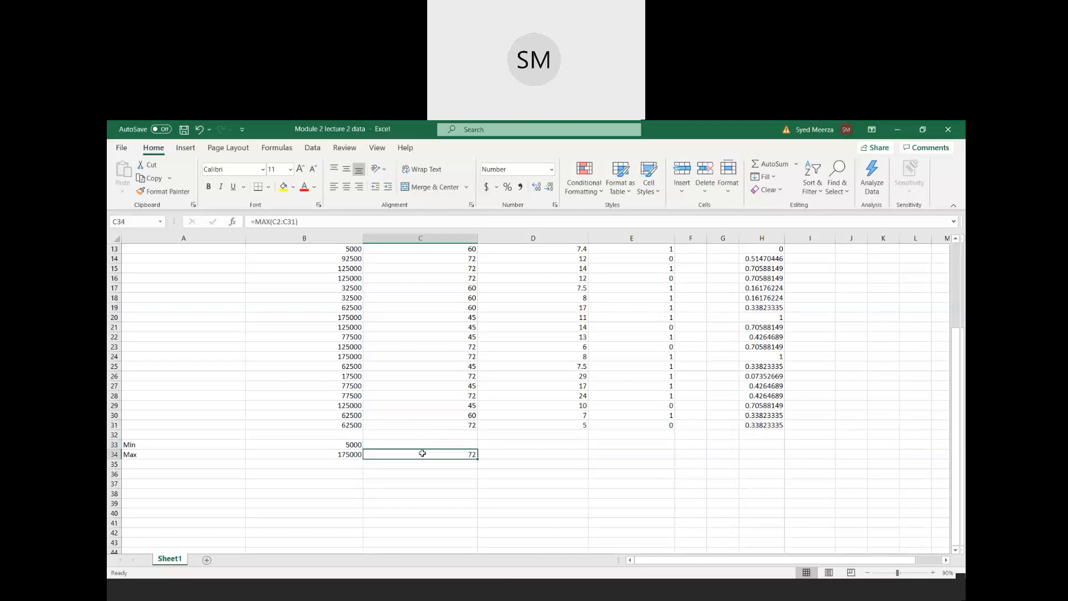
# - Fill the income minimum and maximum formulas from B33 and B34 across into C33 and C34, and check the copied age ranges
pyautogui.click(335, 445)
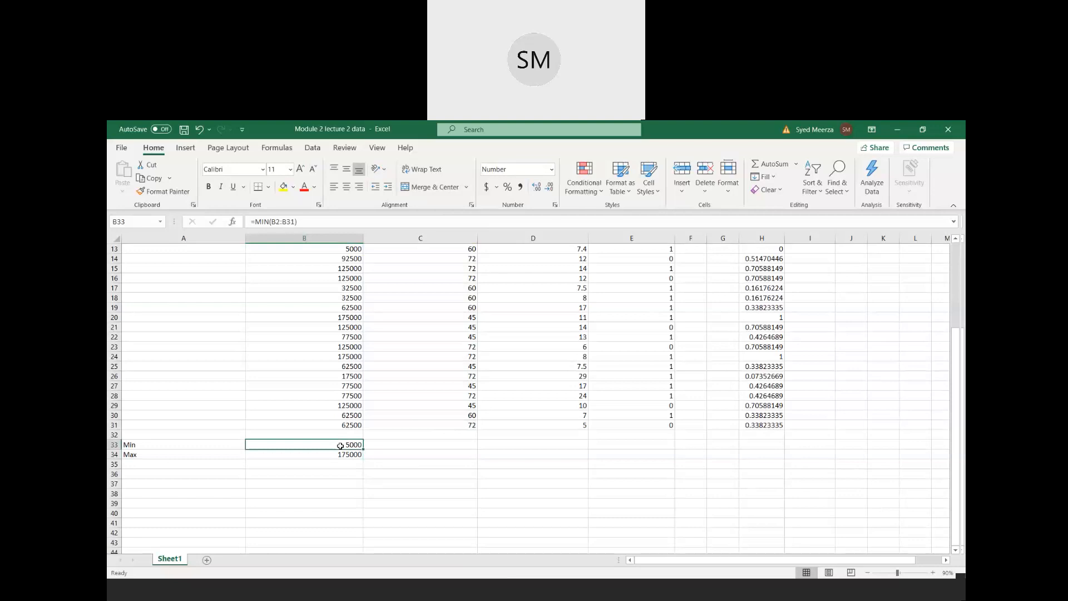
pyautogui.click(336, 454)
pyautogui.click(341, 445)
pyautogui.moveTo(359, 451); pyautogui.dragTo(452, 449)
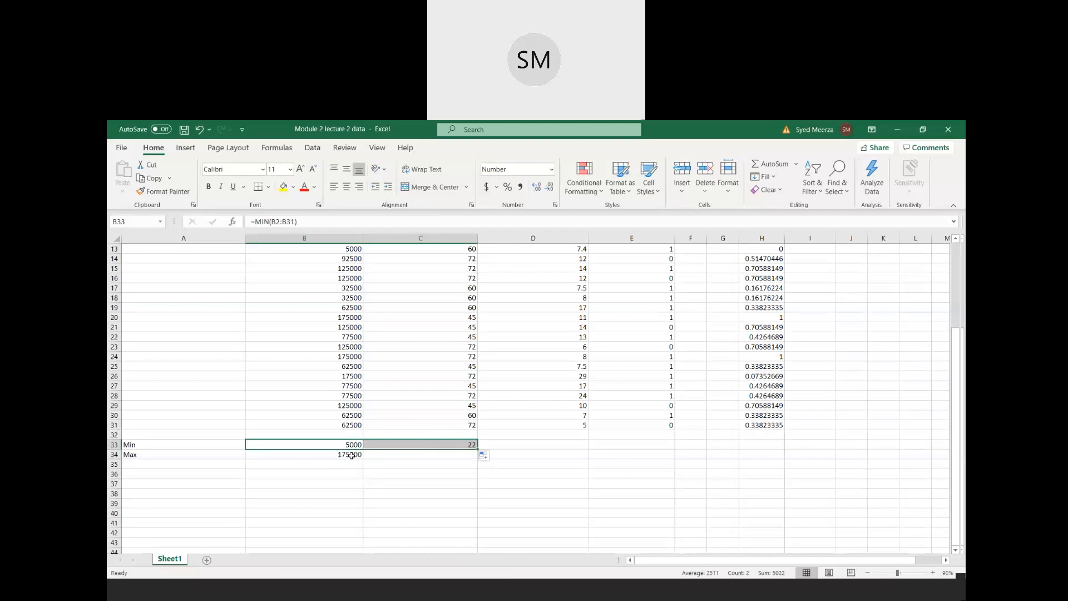
pyautogui.click(352, 455)
pyautogui.moveTo(363, 457); pyautogui.dragTo(451, 459)
pyautogui.click(427, 445)
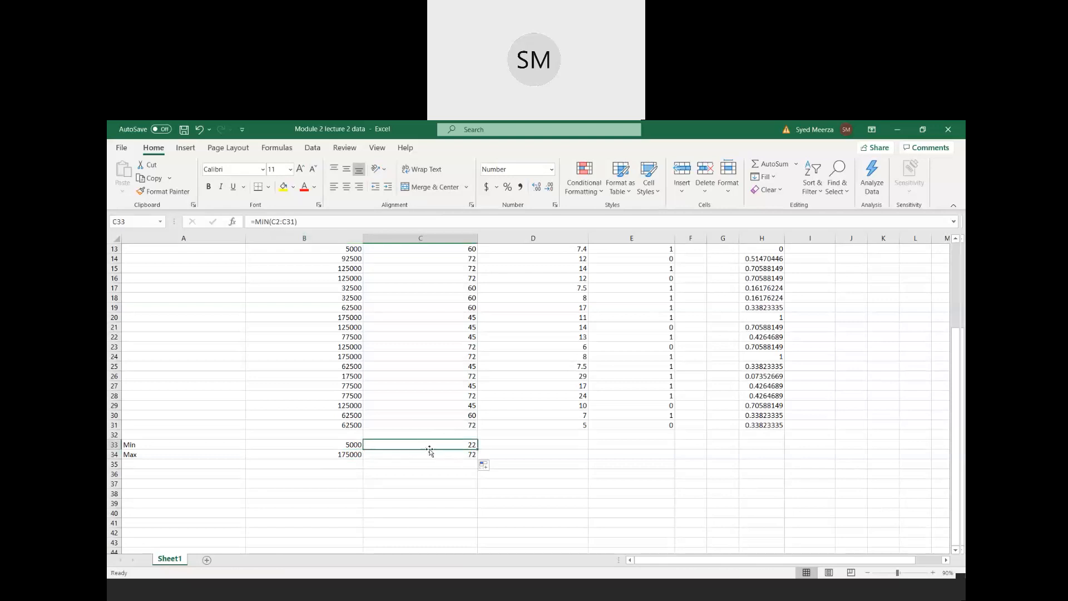
pyautogui.click(428, 454)
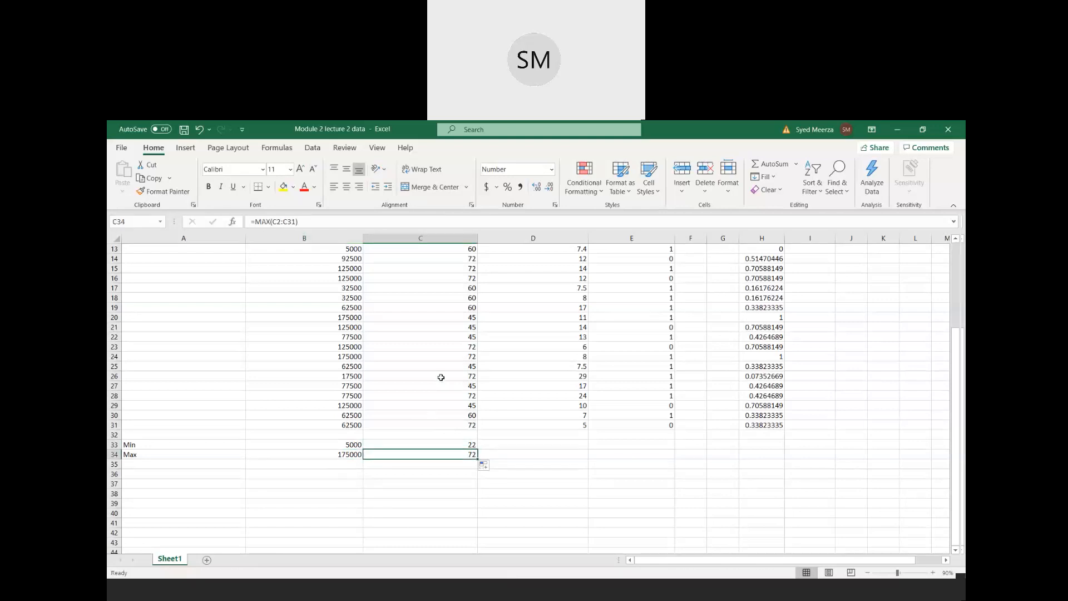
pyautogui.scroll(4, 442, 376)
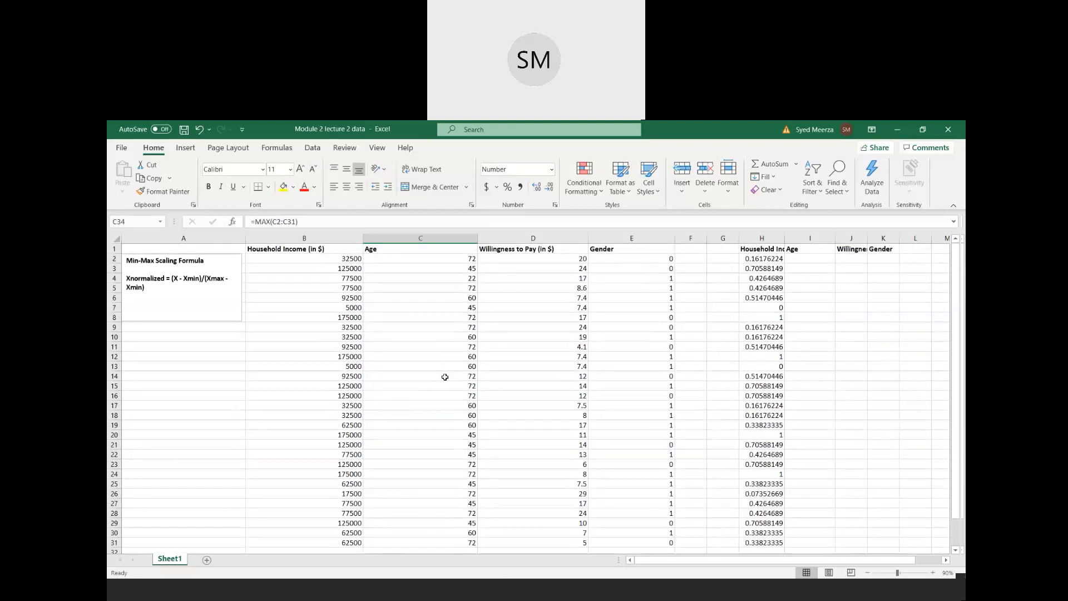
pyautogui.scroll(-5, 445, 377)
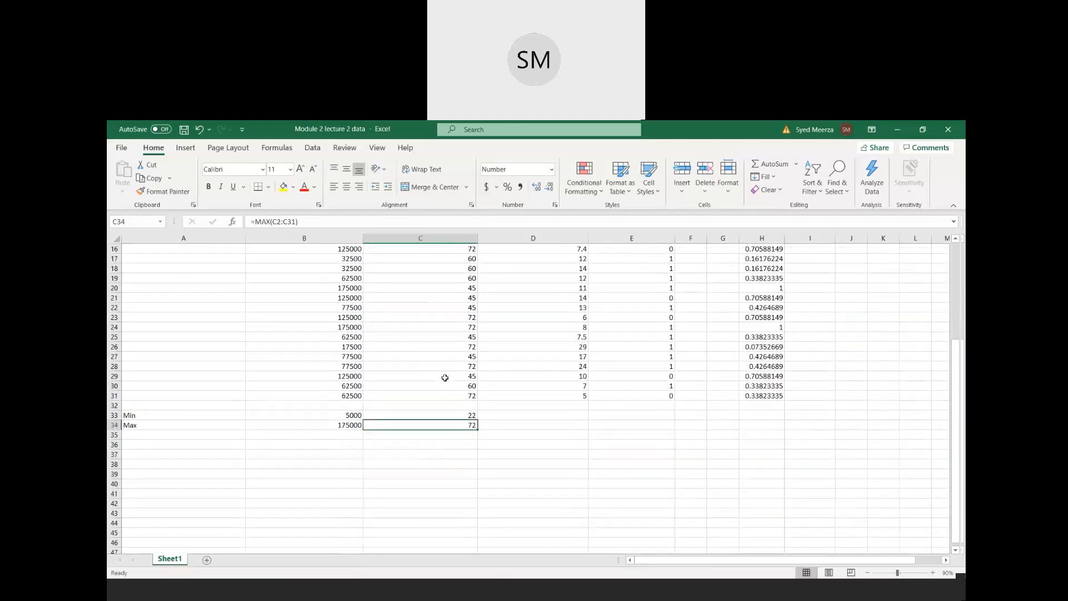
pyautogui.click(443, 414)
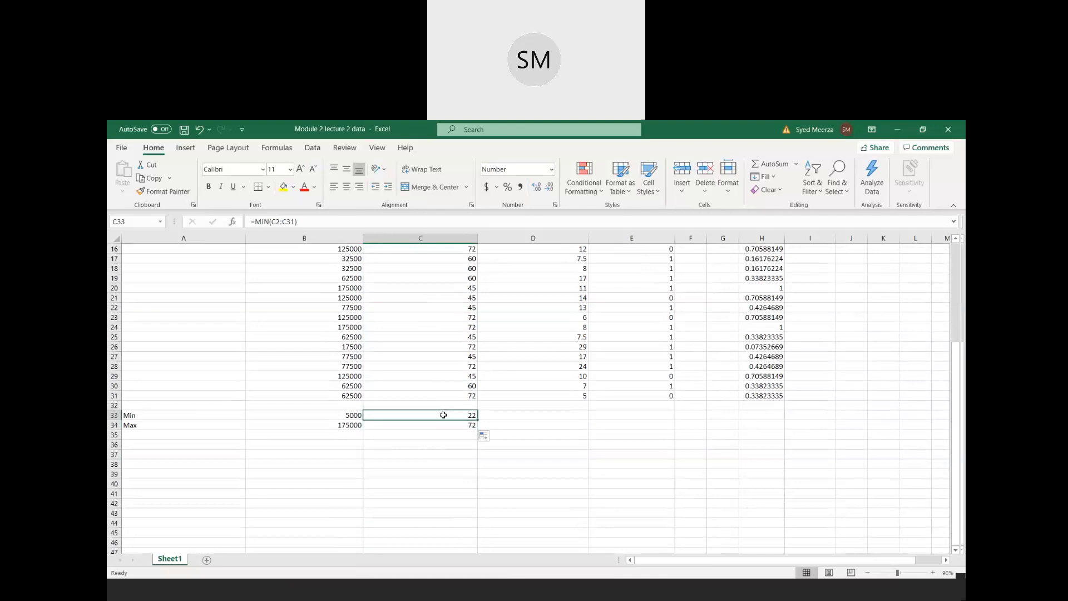
# - Start the normalized age formula in I2 with the numerator =(C2-$C$33)/(, using an absolute reference for the minimum
pyautogui.scroll(5, 443, 414)
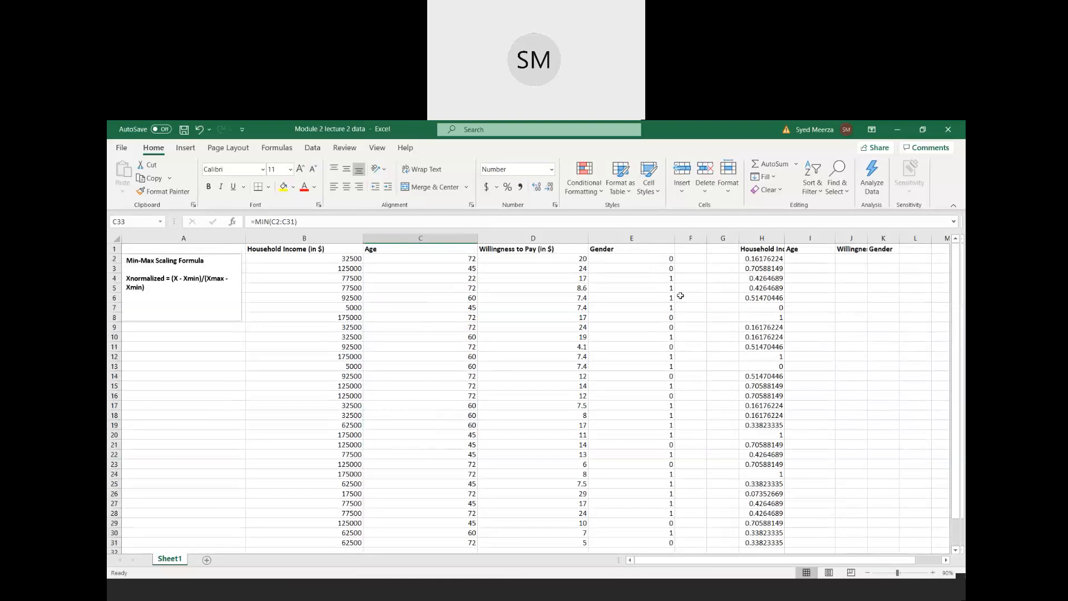
pyautogui.click(804, 258)
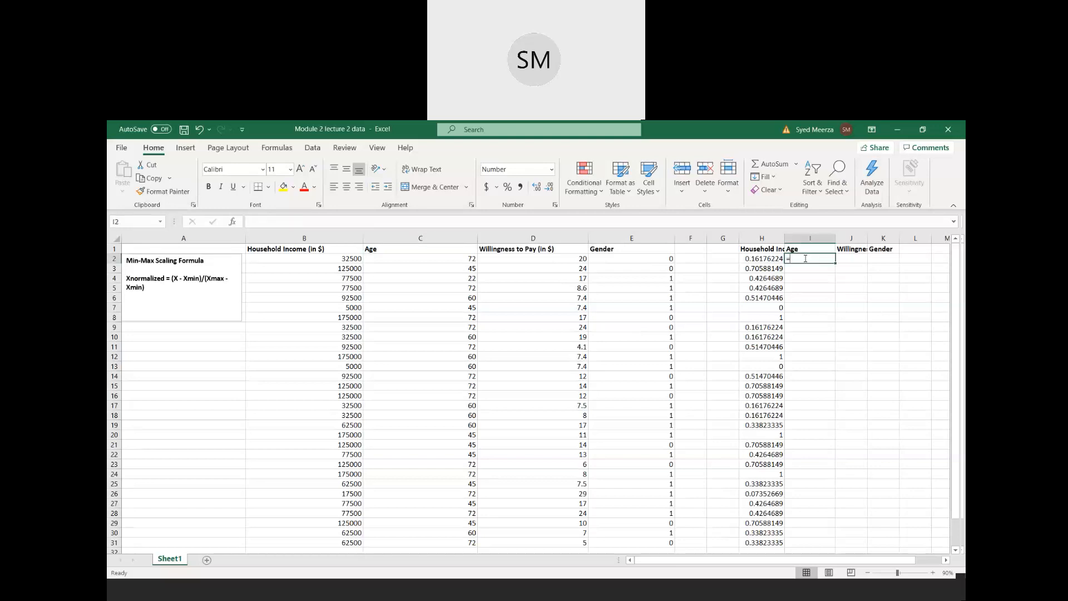
pyautogui.write('=')
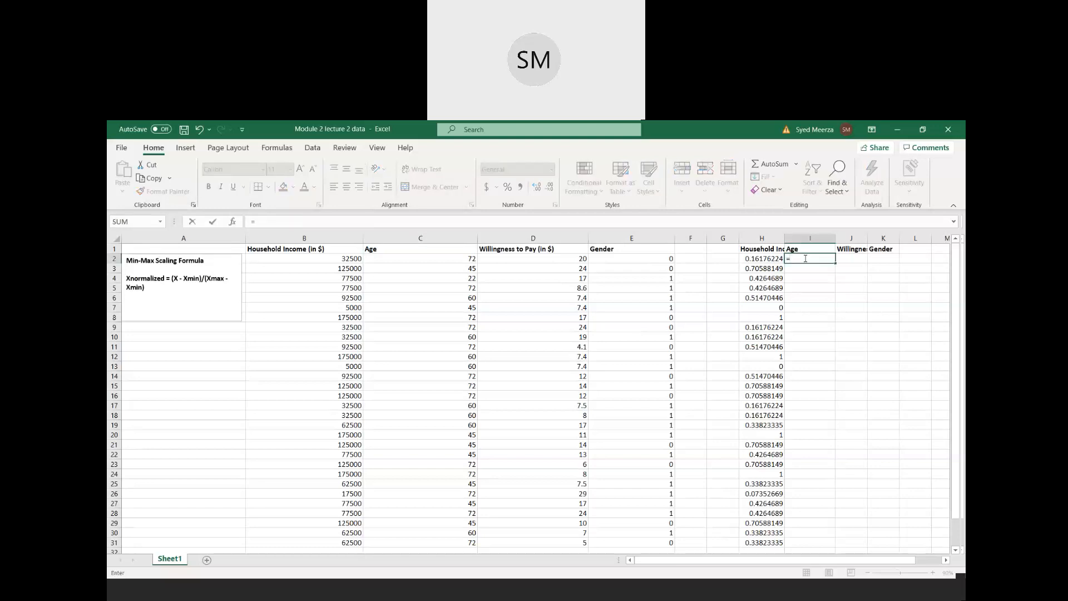
pyautogui.write('(')
pyautogui.click(435, 256)
pyautogui.write('-')
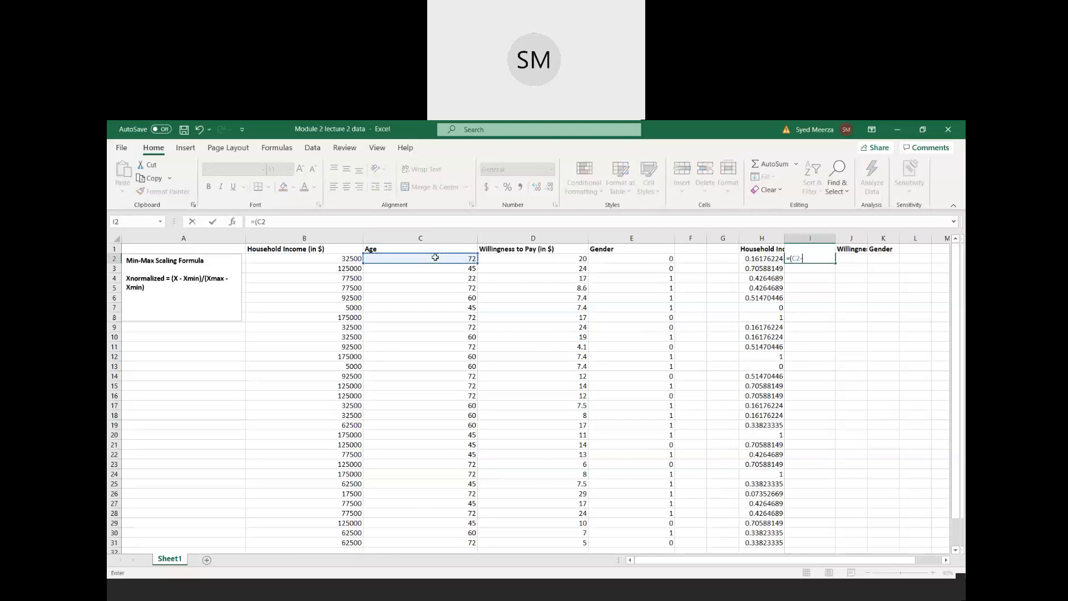
pyautogui.scroll(-4, 482, 314)
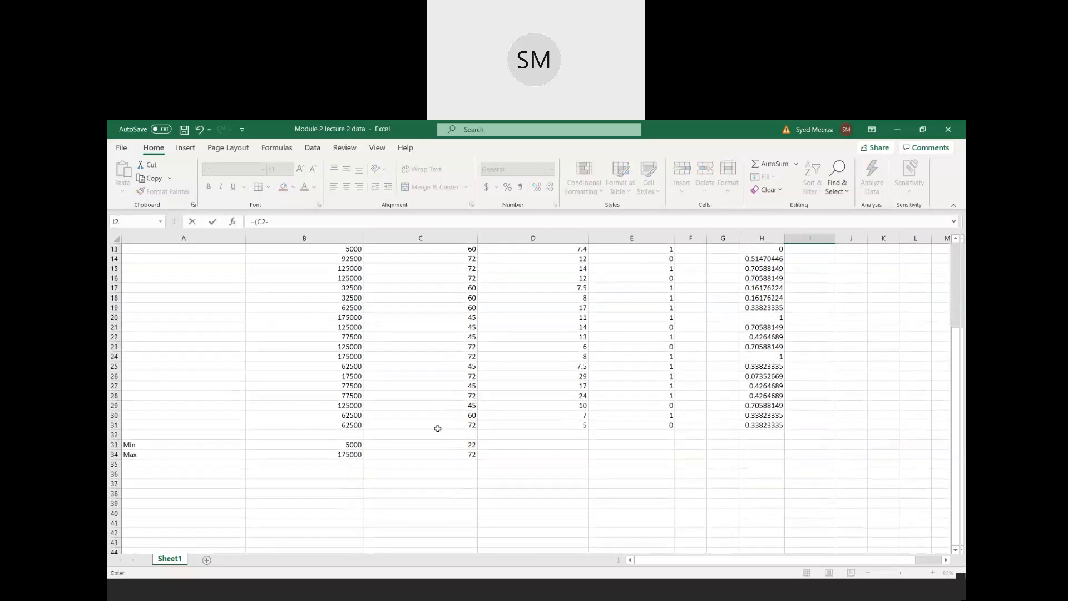
pyautogui.click(439, 443)
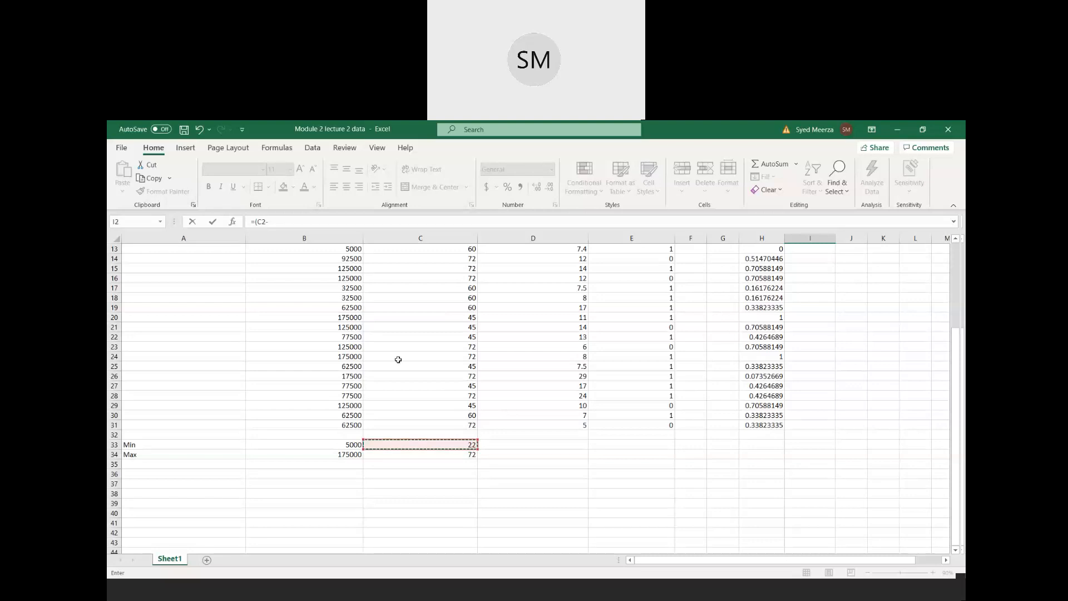
pyautogui.scroll(4, 465, 327)
pyautogui.click(270, 222)
pyautogui.write('$C$33)/(')
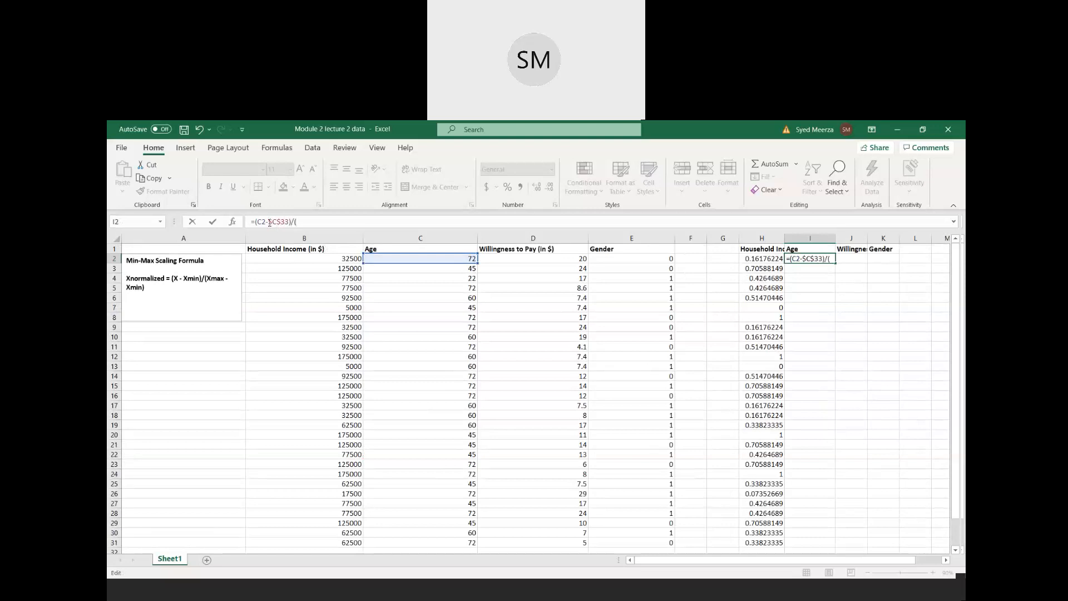
# - Add the absolute maximum age reference $C$34 and a minus sign to the denominator of the I2 formula
pyautogui.scroll(-5, 317, 266)
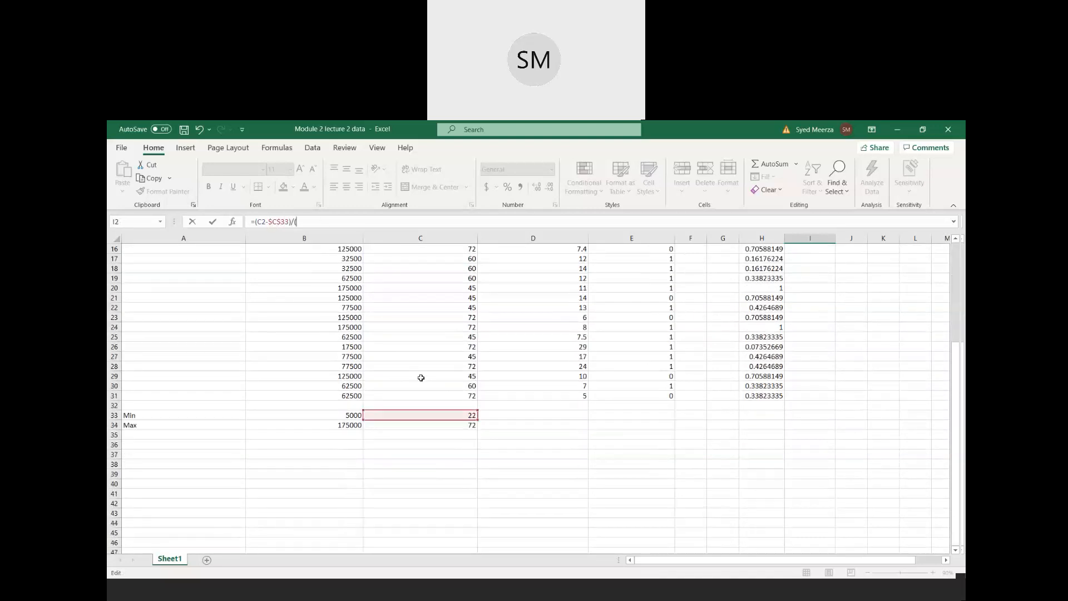
pyautogui.click(423, 425)
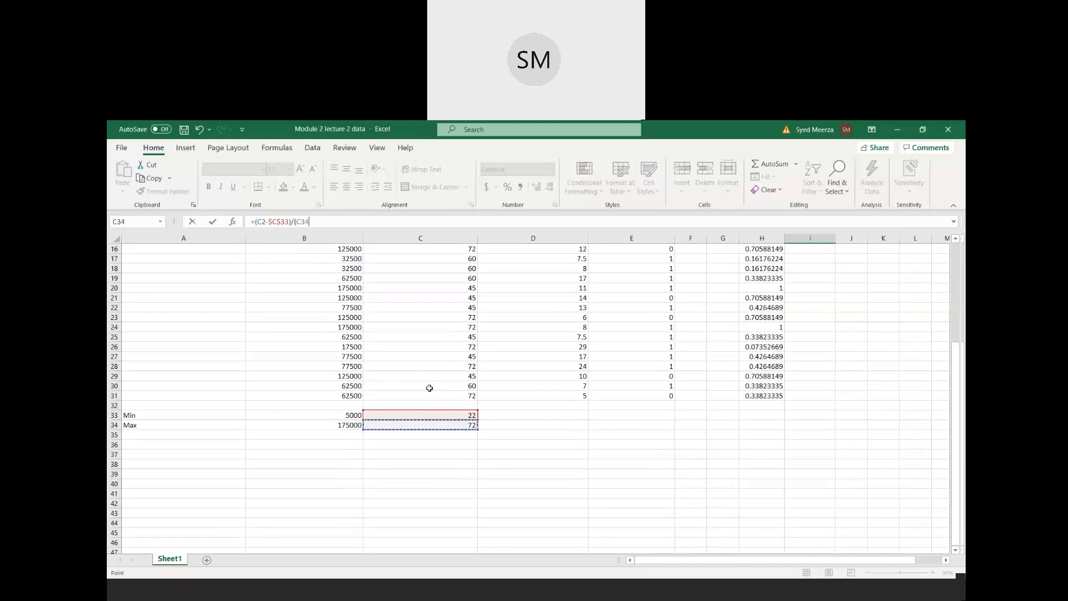
pyautogui.scroll(4, 429, 387)
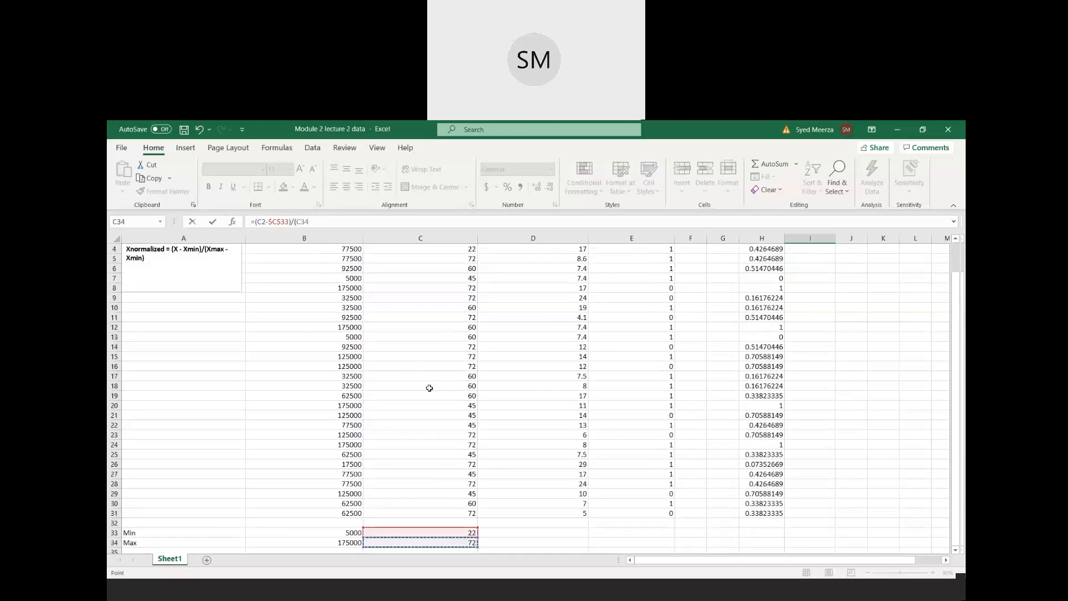
pyautogui.click(296, 223)
pyautogui.write('$C$34-')
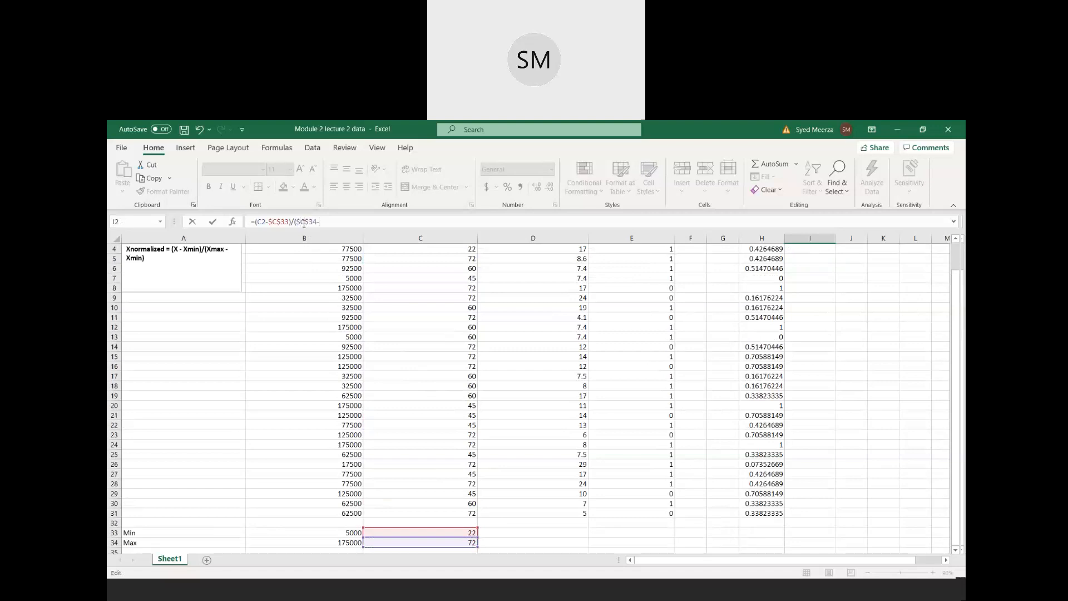
# - Complete the denominator with the absolute minimum reference $C$33 and enter =(C2-$C$33)/($C$34-$C$33) in I2
pyautogui.scroll(-5, 345, 320)
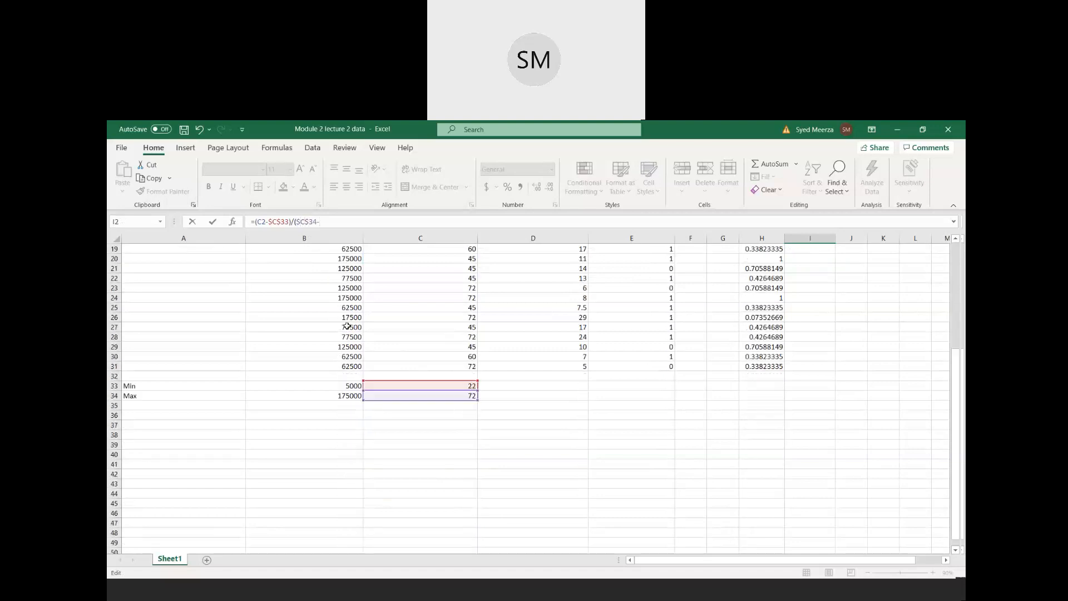
pyautogui.click(428, 386)
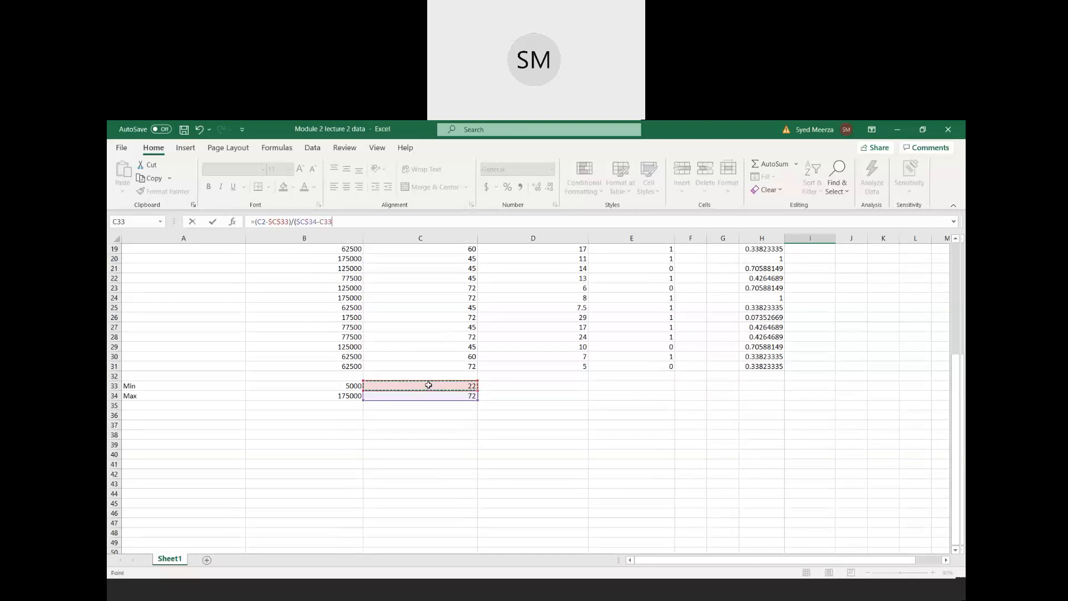
pyautogui.scroll(4, 428, 375)
pyautogui.press('Left')
pyautogui.press('Left')
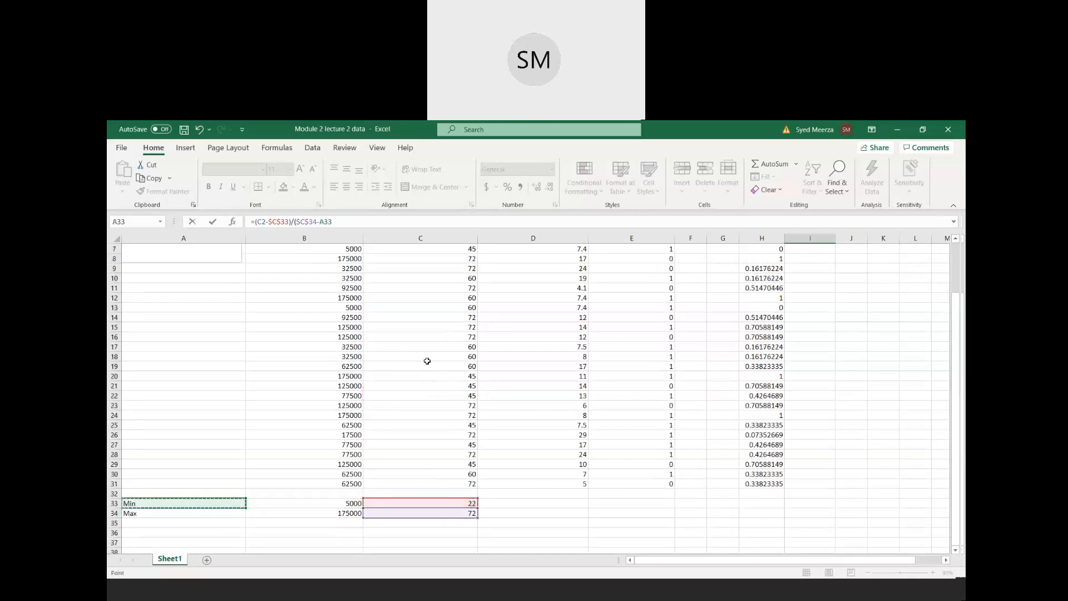
pyautogui.press('Right')
pyautogui.press('Right')
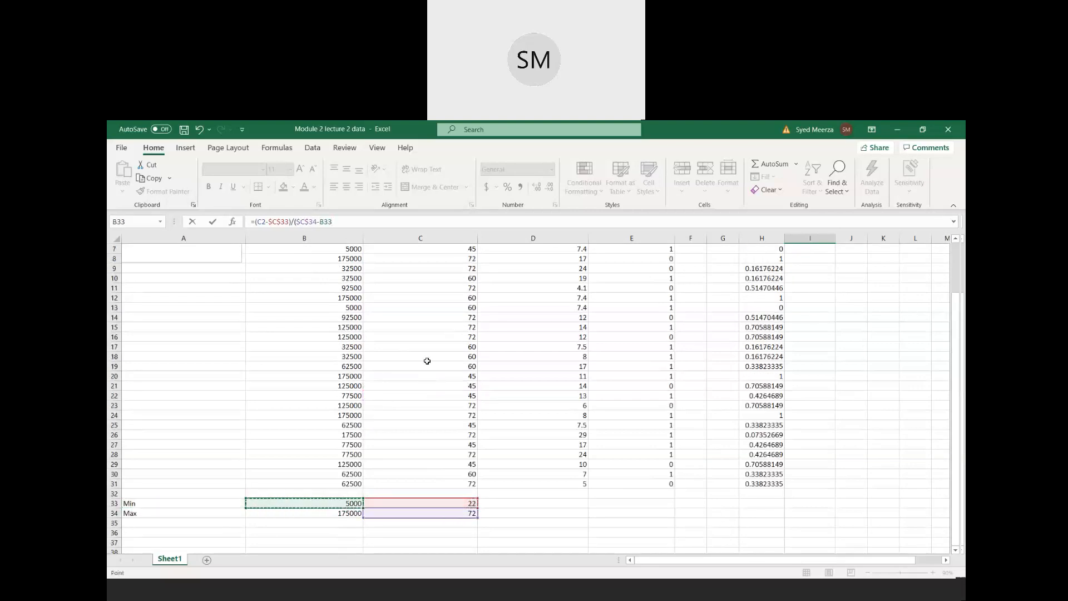
pyautogui.click(333, 224)
pyautogui.write('$C$33')
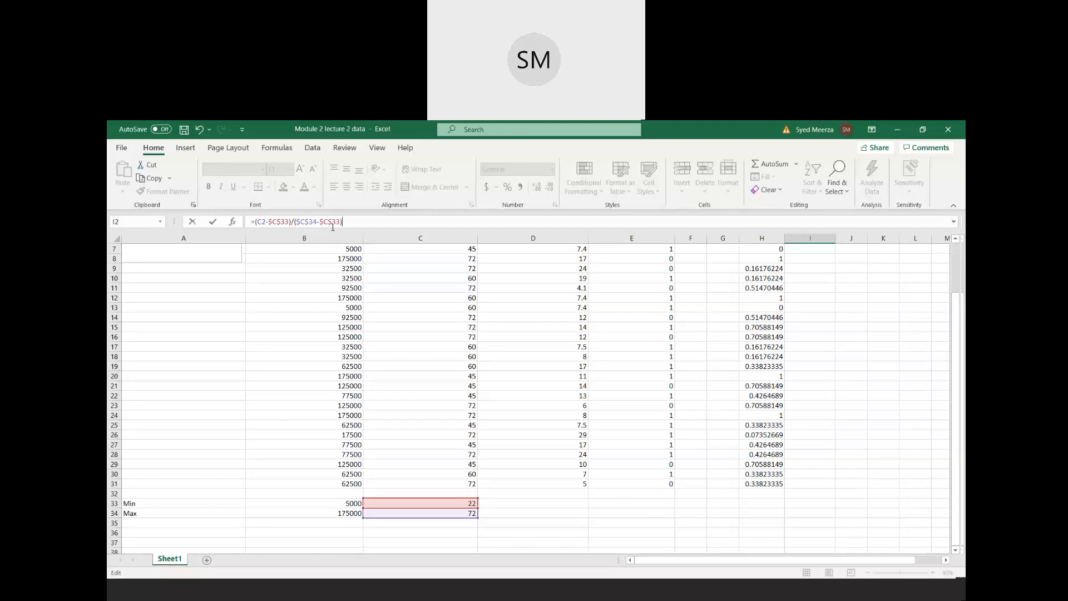
pyautogui.press('Return')
# - Fill the normalized age formula from I2 down to I31, and widen columns J and K of the normalized table
pyautogui.scroll(1, 557, 305)
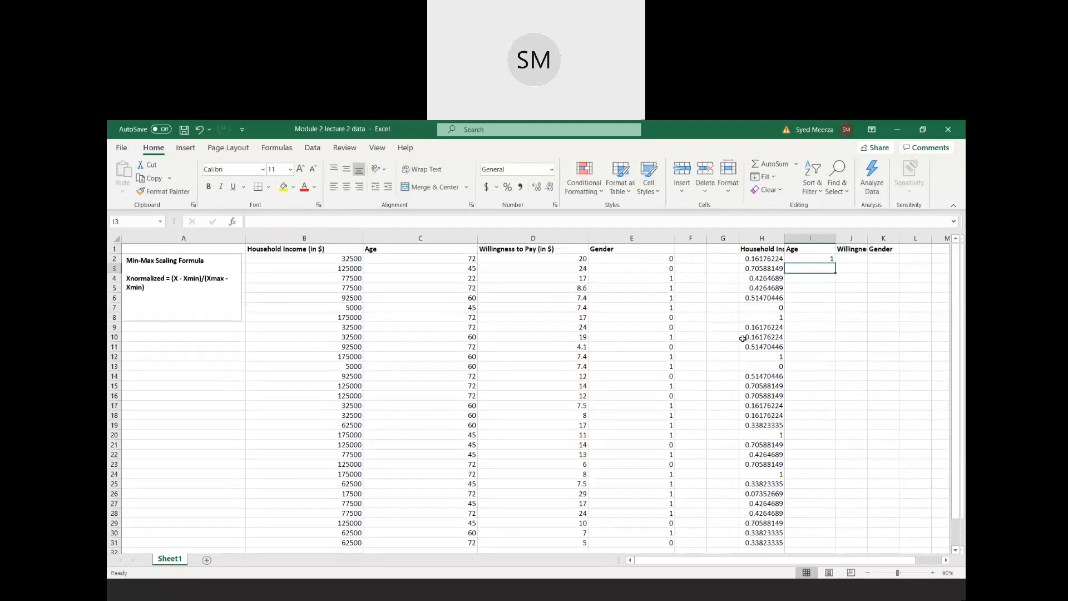
pyautogui.click(812, 260)
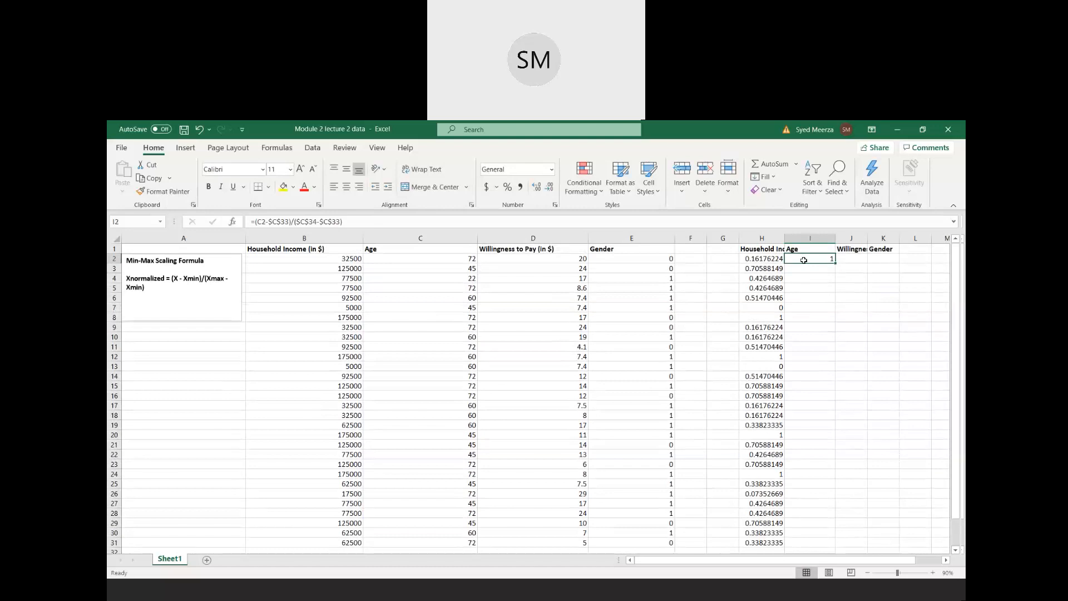
pyautogui.doubleClick(835, 264)
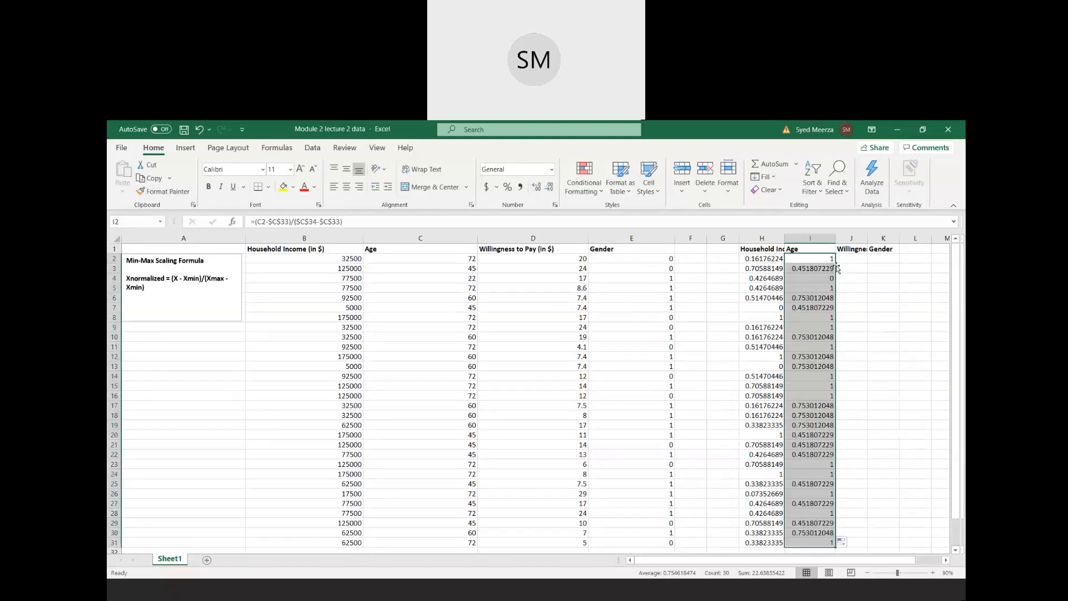
pyautogui.scroll(-2, 838, 267)
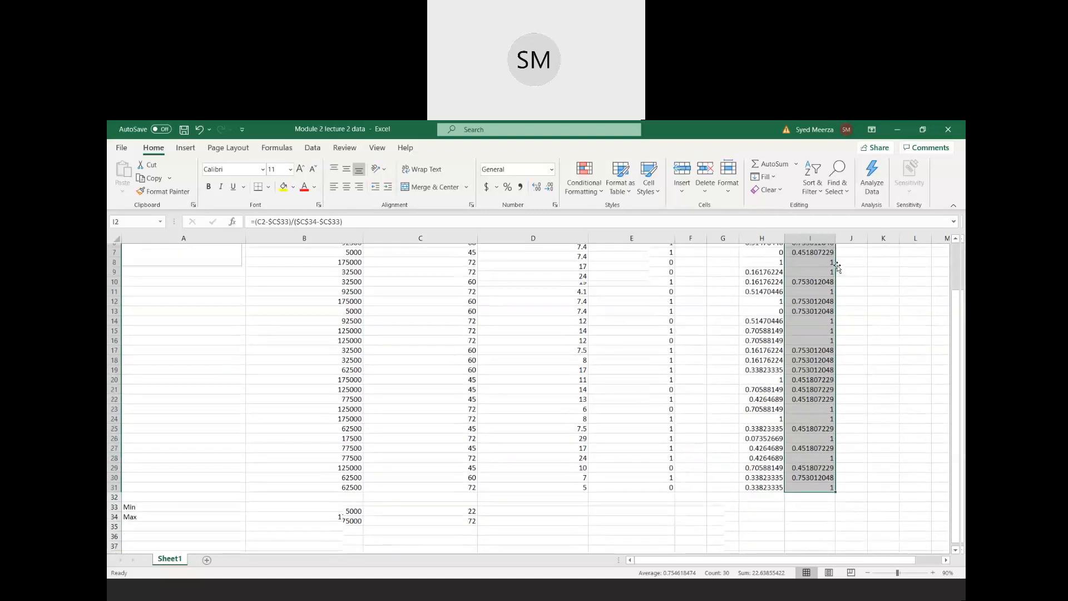
pyautogui.scroll(2, 804, 381)
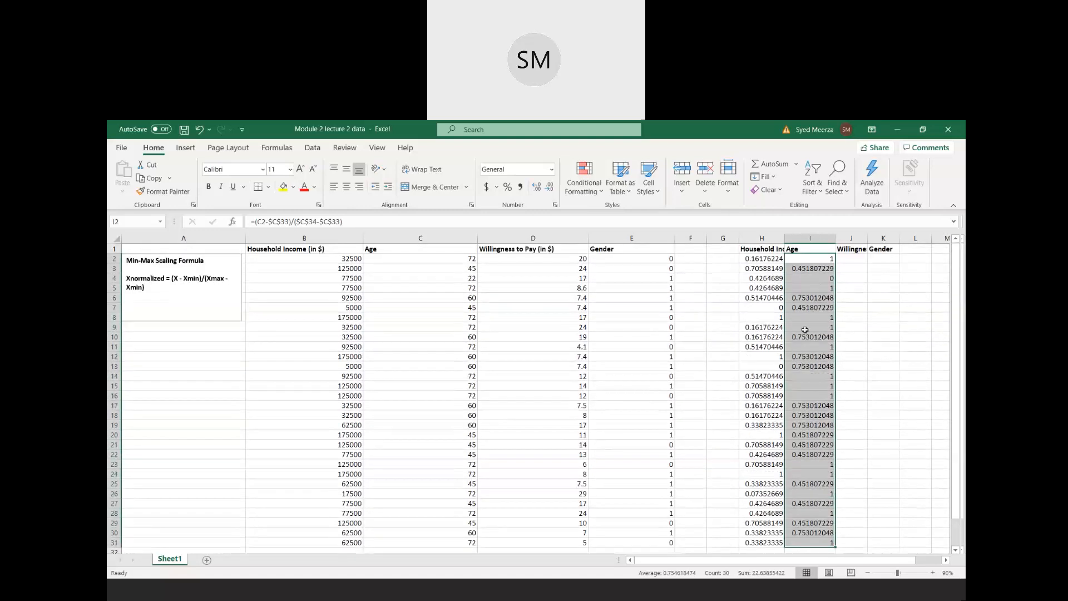
pyautogui.scroll(-2, 805, 322)
pyautogui.scroll(2, 813, 305)
pyautogui.click(810, 261)
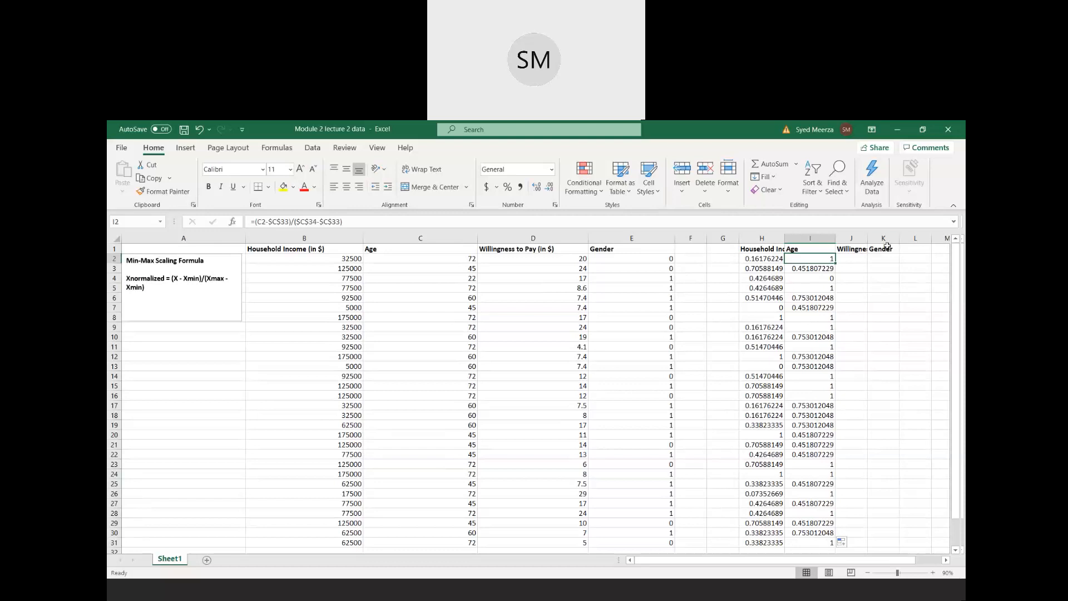
pyautogui.moveTo(900, 239)
pyautogui.mouseDown()
pyautogui.moveTo(920, 239)
pyautogui.moveTo(869, 240)
pyautogui.moveTo(897, 239)
pyautogui.mouseUp()
# - Calculate the minimum willingness to pay in D33 with =MIN(D2:D31)
pyautogui.scroll(-4, 873, 276)
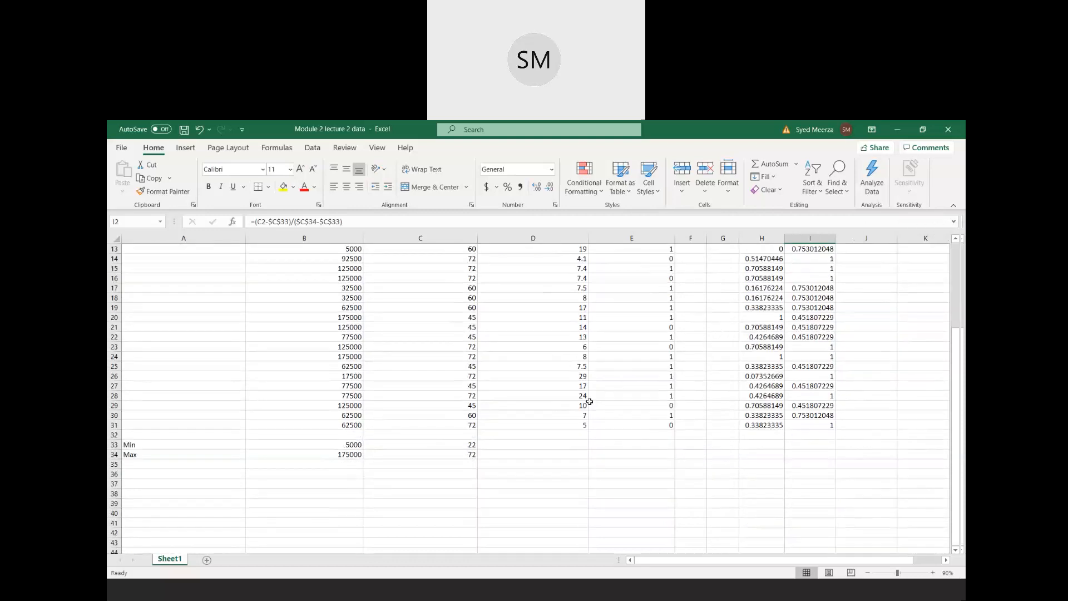
pyautogui.click(506, 446)
pyautogui.write('=')
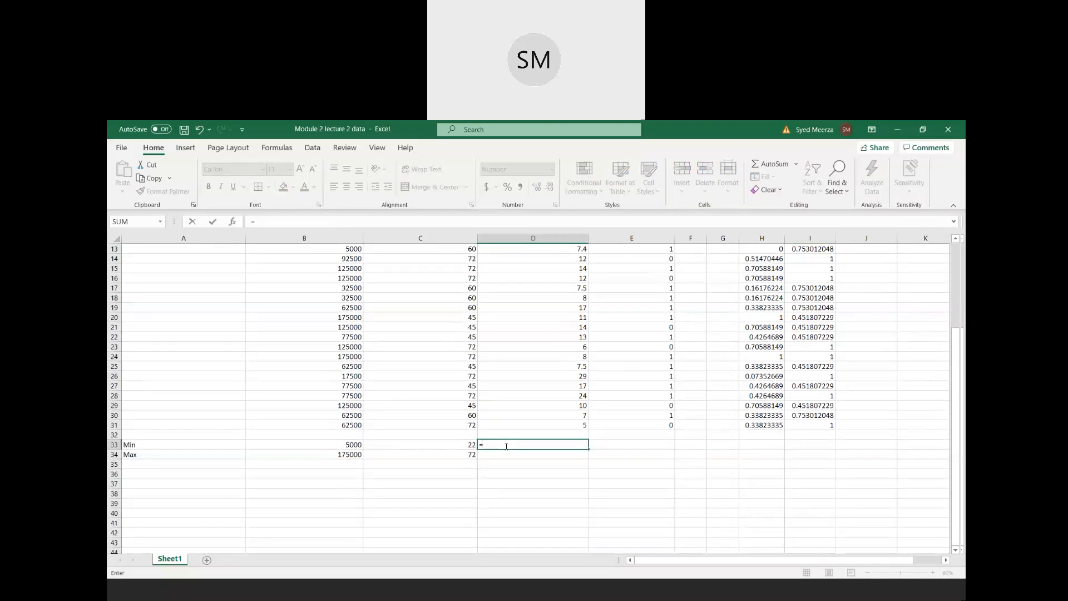
pyautogui.write('min(')
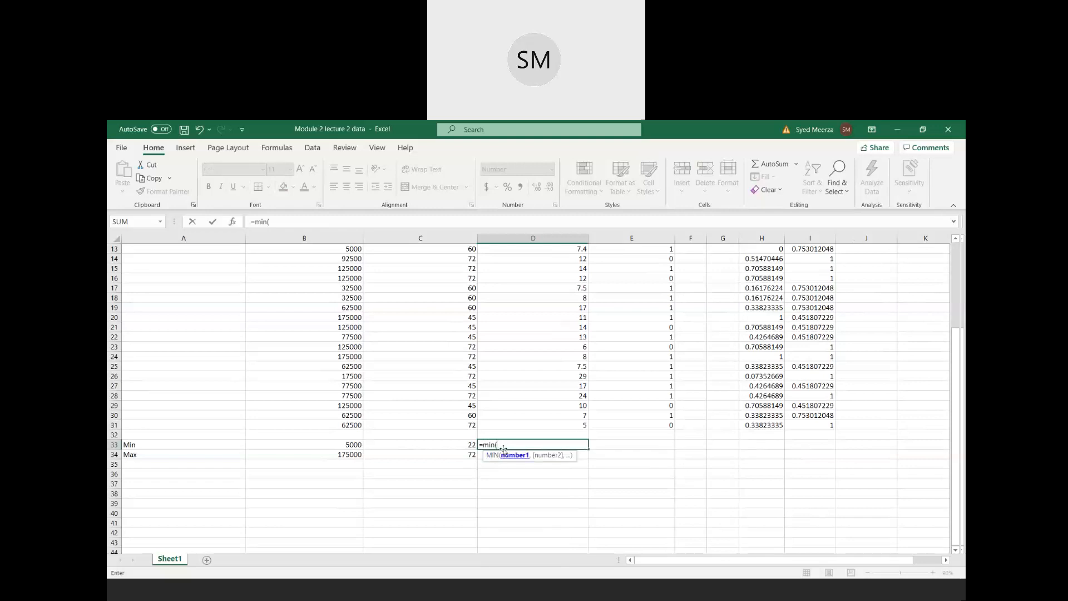
pyautogui.scroll(4, 504, 439)
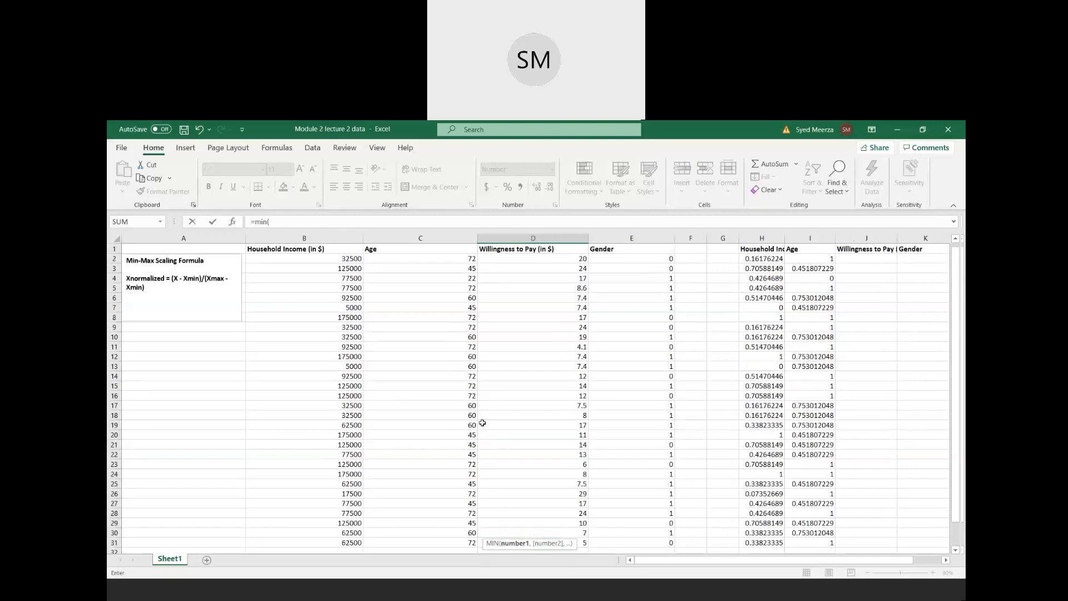
pyautogui.moveTo(483, 259); pyautogui.dragTo(487, 504)
pyautogui.scroll(-3, 582, 475)
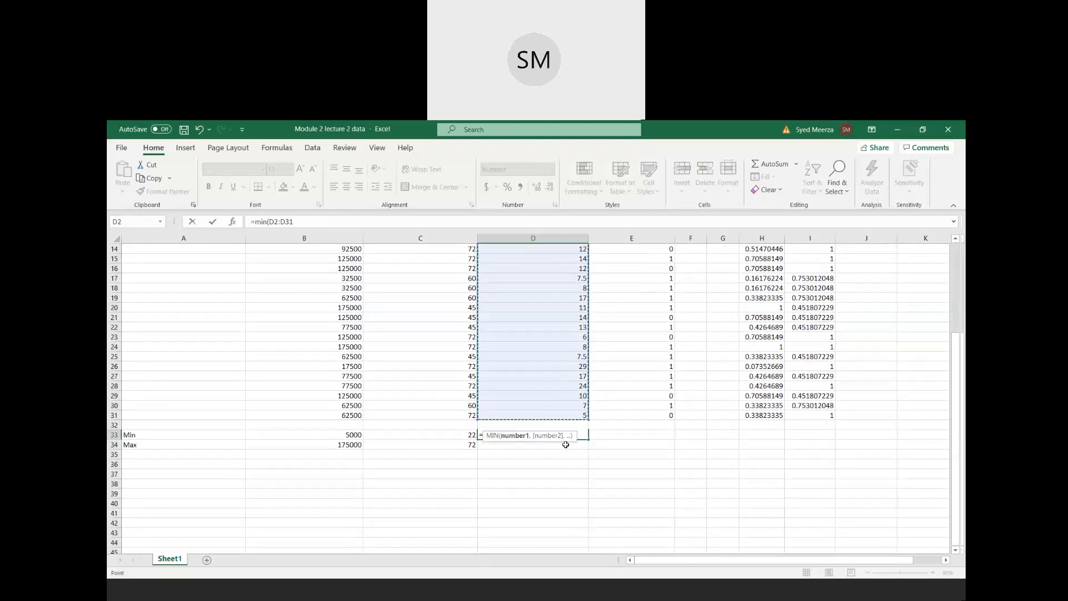
pyautogui.press('Return')
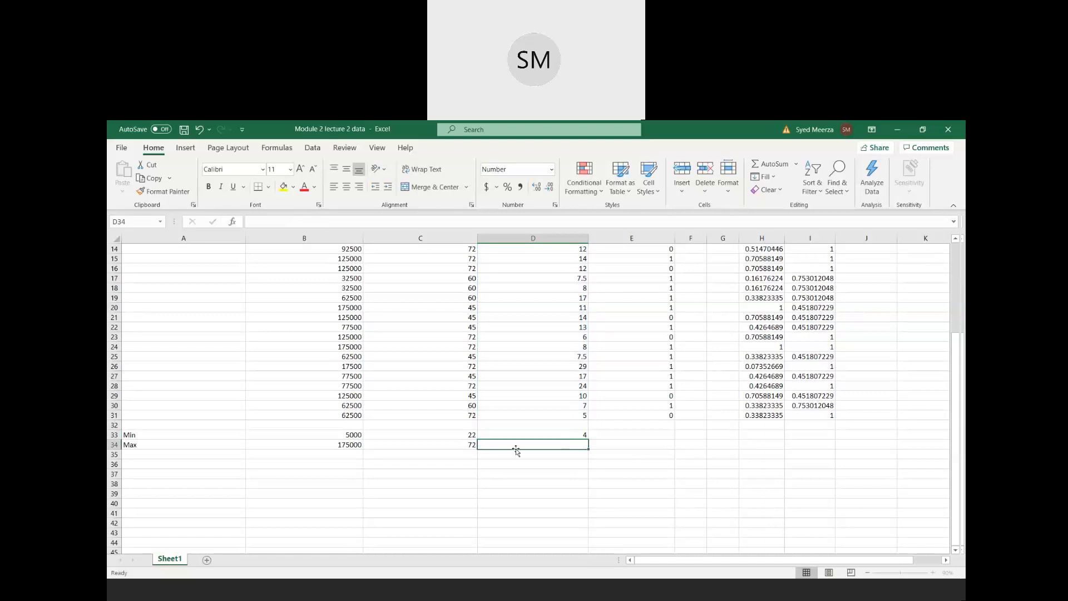
# - Fill the maximum formula from C34 across into D34, and check the ranges of the willingness-to-pay formulas in D34 and D33
pyautogui.click(433, 444)
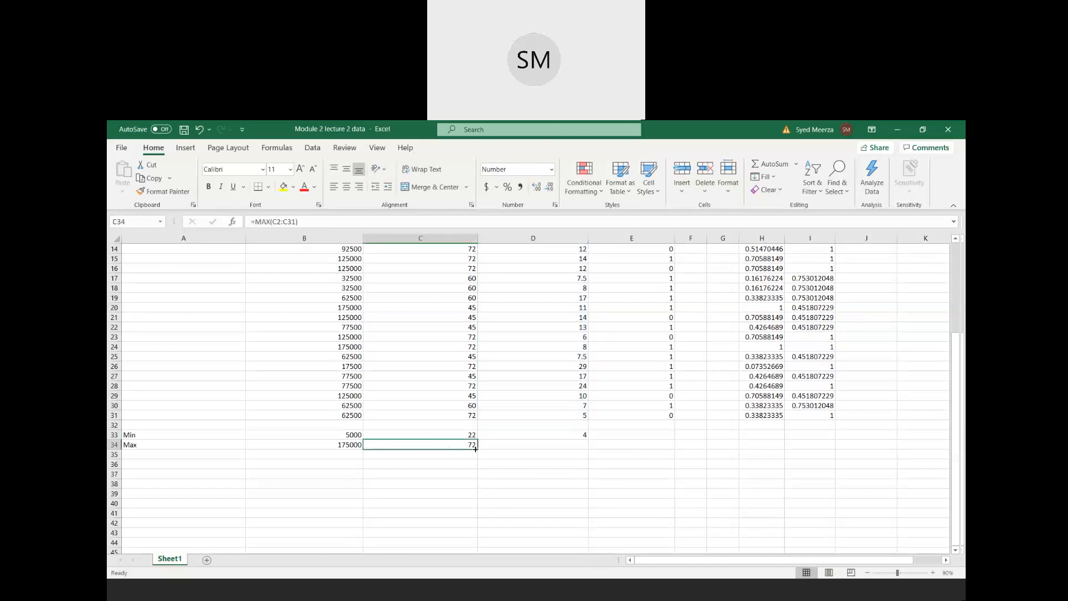
pyautogui.moveTo(478, 447)
pyautogui.mouseDown()
pyautogui.moveTo(555, 448)
pyautogui.moveTo(478, 448)
pyautogui.mouseUp()
pyautogui.scroll(5, 475, 448)
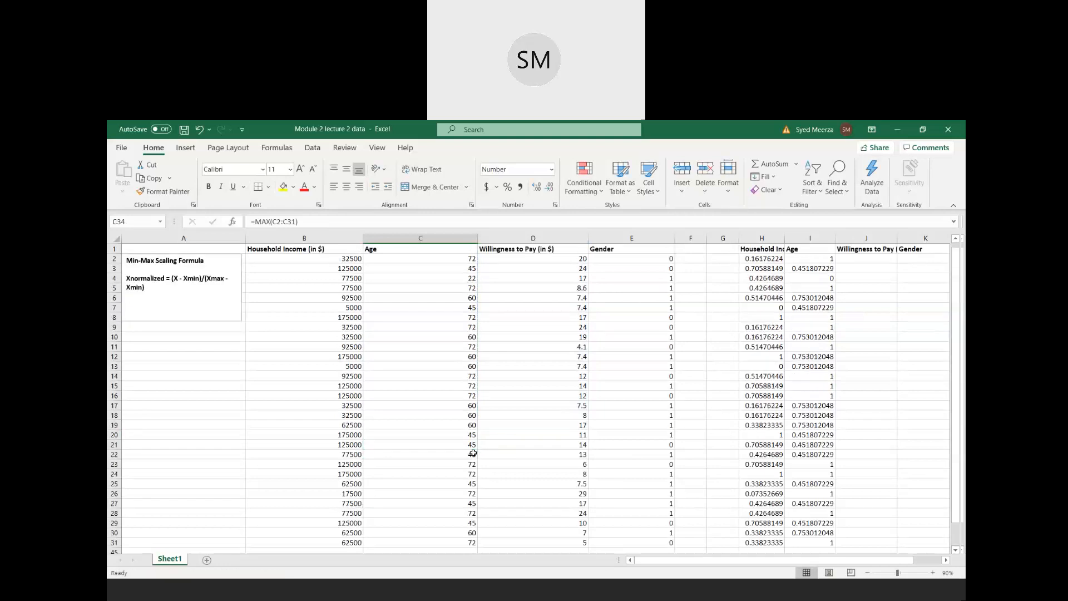
pyautogui.scroll(-3, 473, 449)
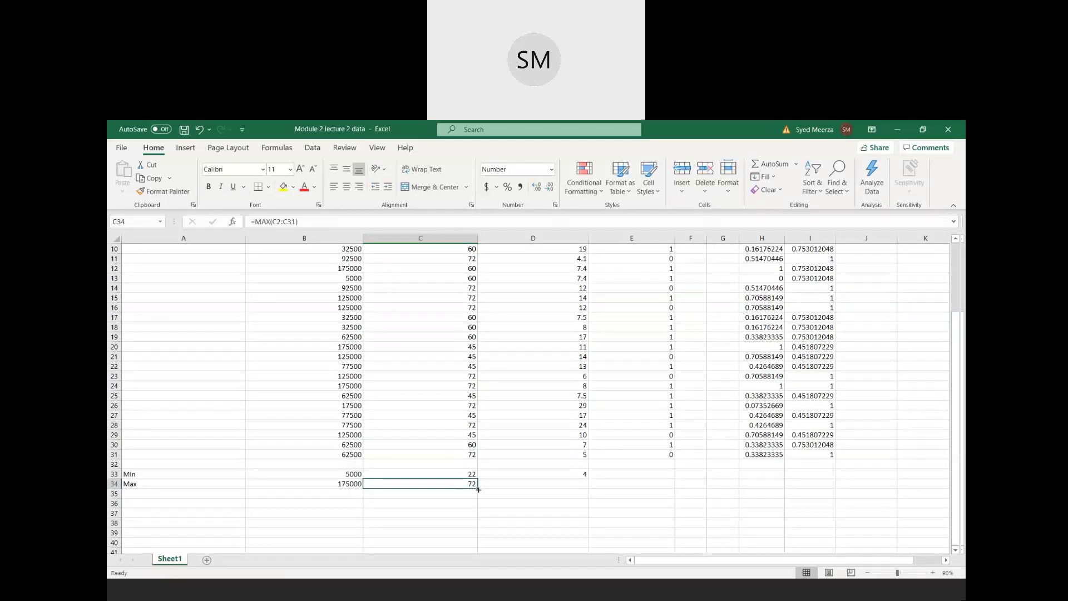
pyautogui.moveTo(479, 489); pyautogui.dragTo(506, 492)
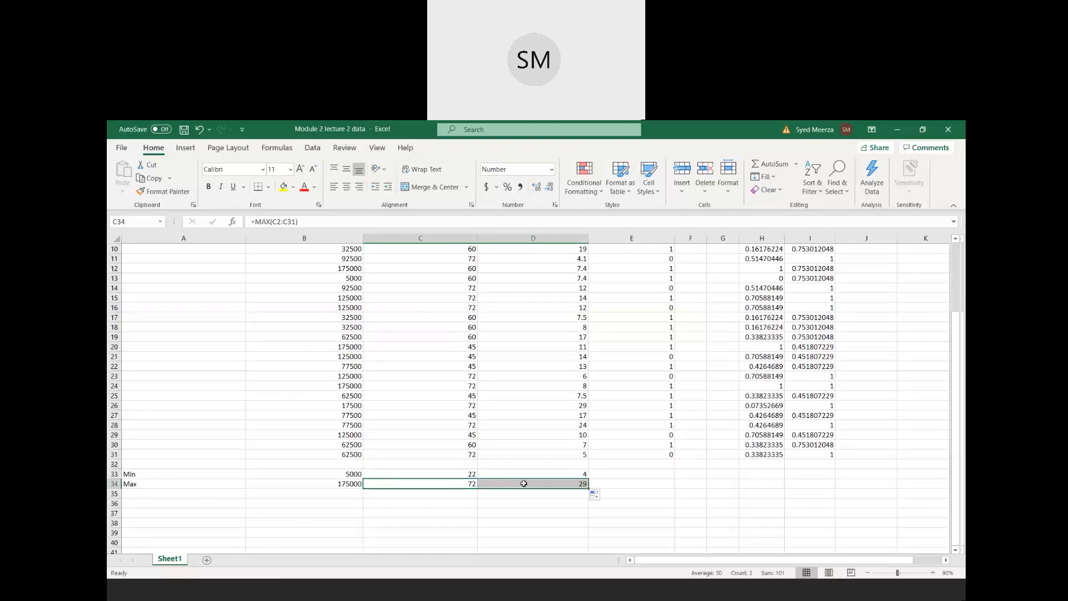
pyautogui.click(524, 483)
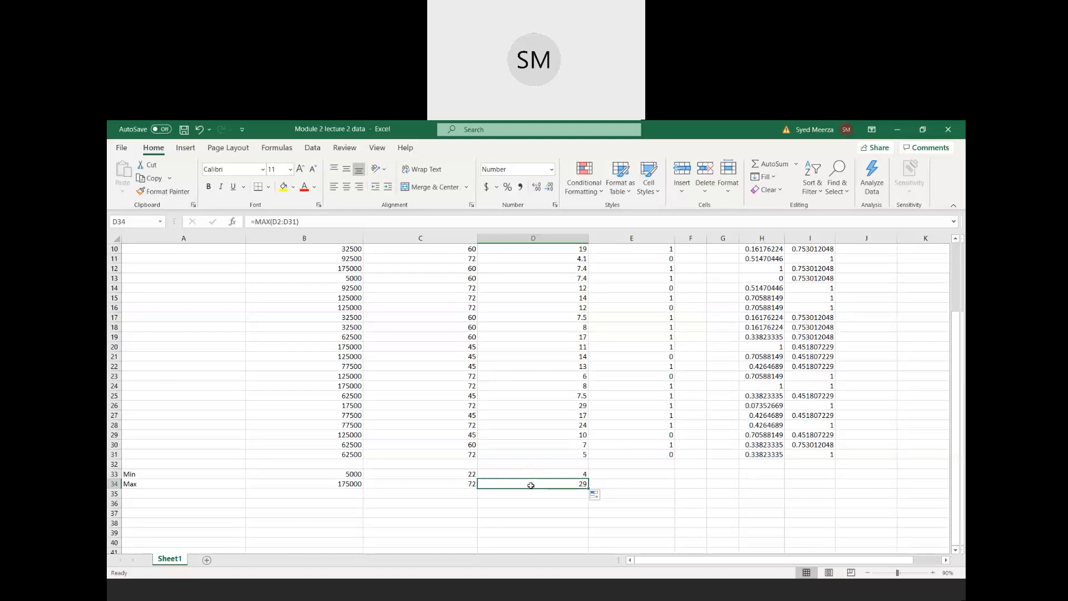
pyautogui.click(531, 474)
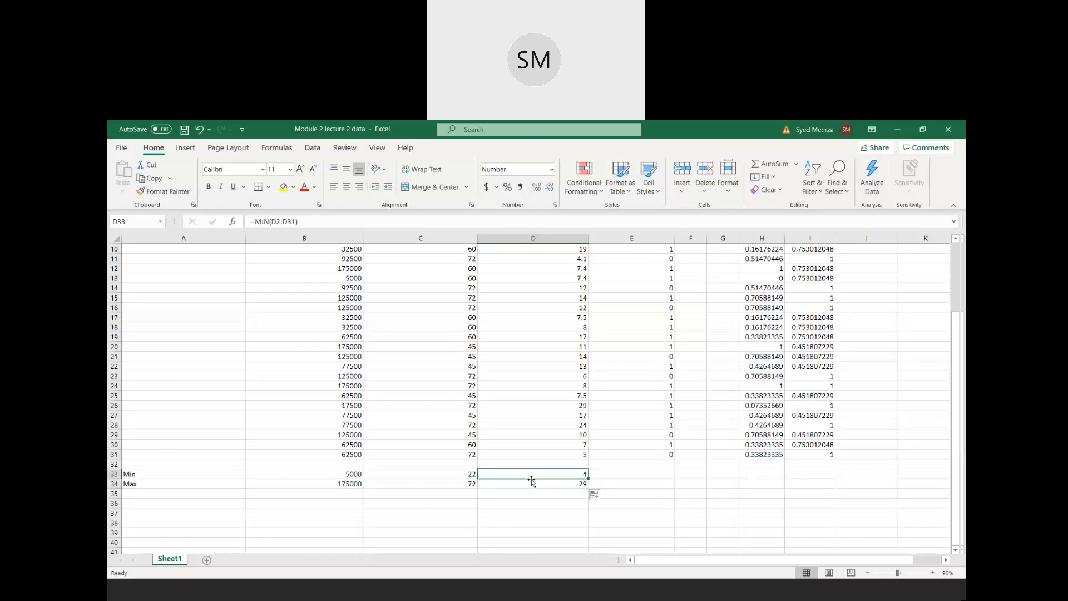
# - Start the normalized willingness-to-pay formula in J2 with the numerator (D2-$D$33), using an absolute reference to the minimum
pyautogui.scroll(3, 531, 478)
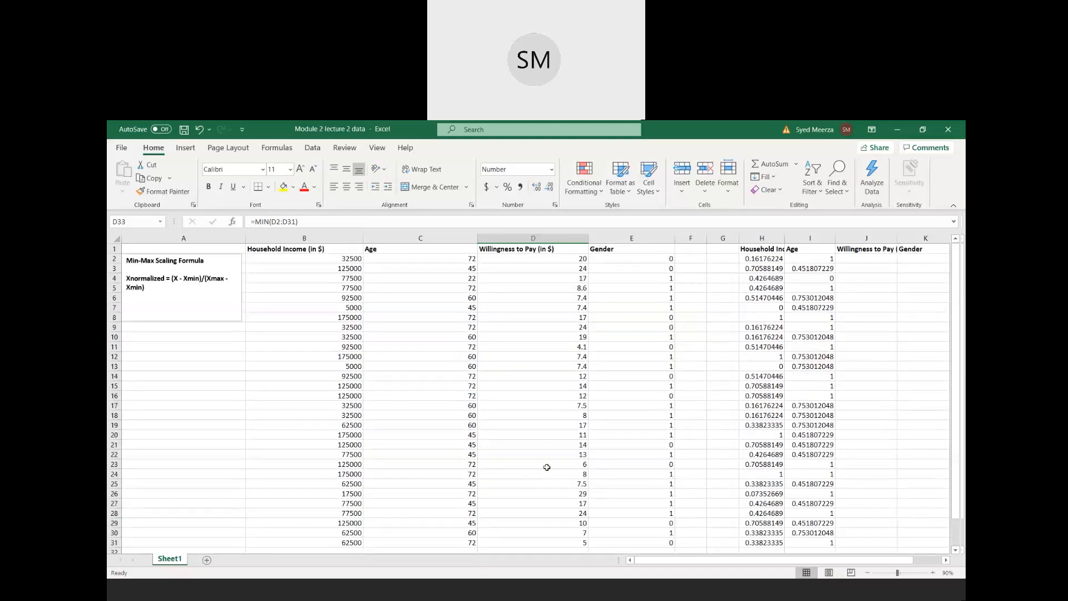
pyautogui.click(857, 258)
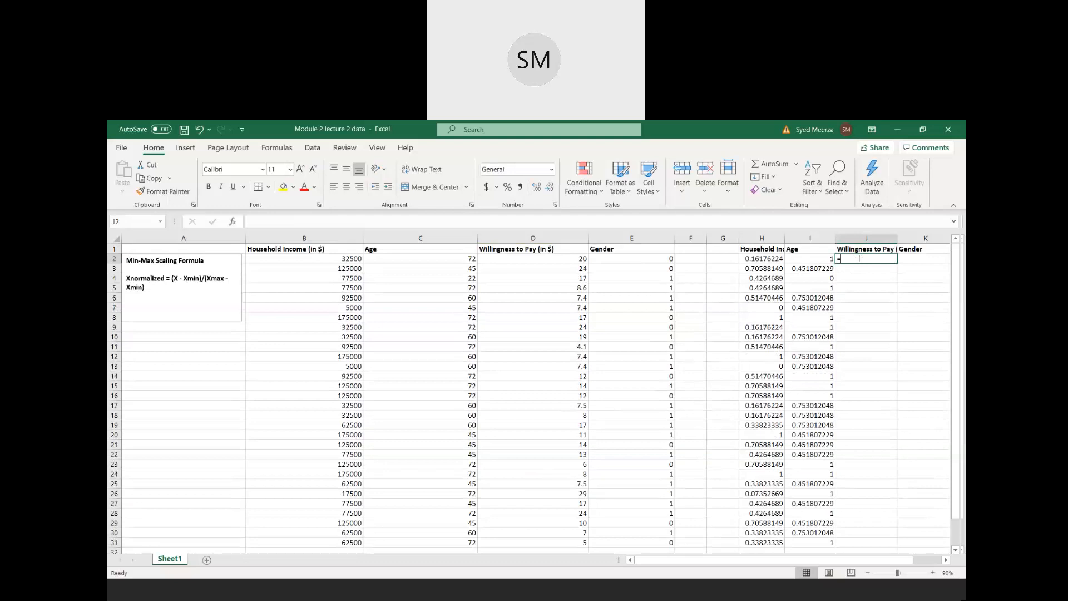
pyautogui.write('=(')
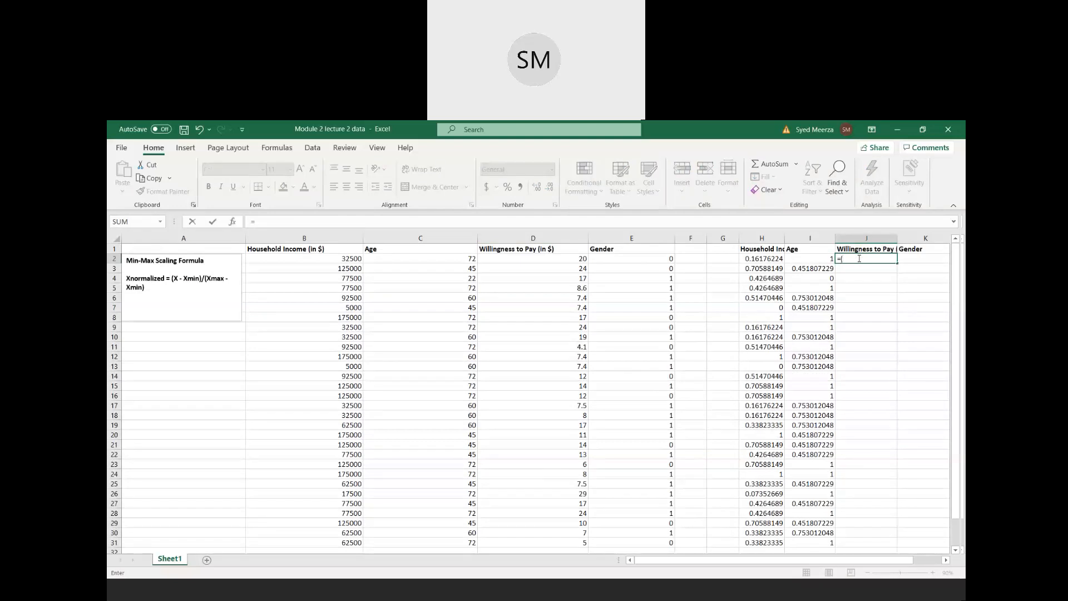
pyautogui.click(481, 257)
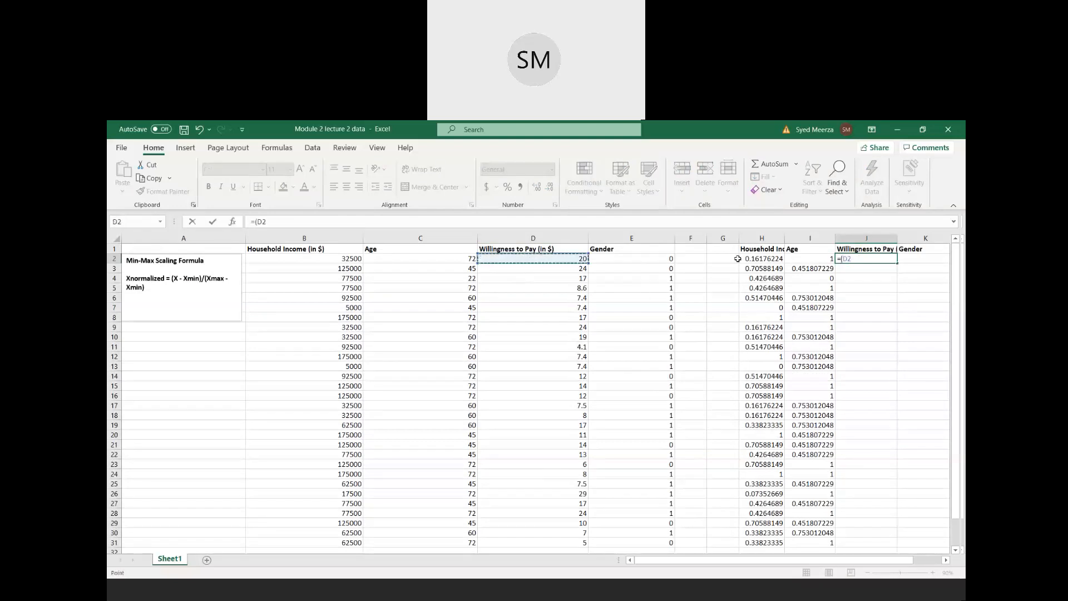
pyautogui.write('-')
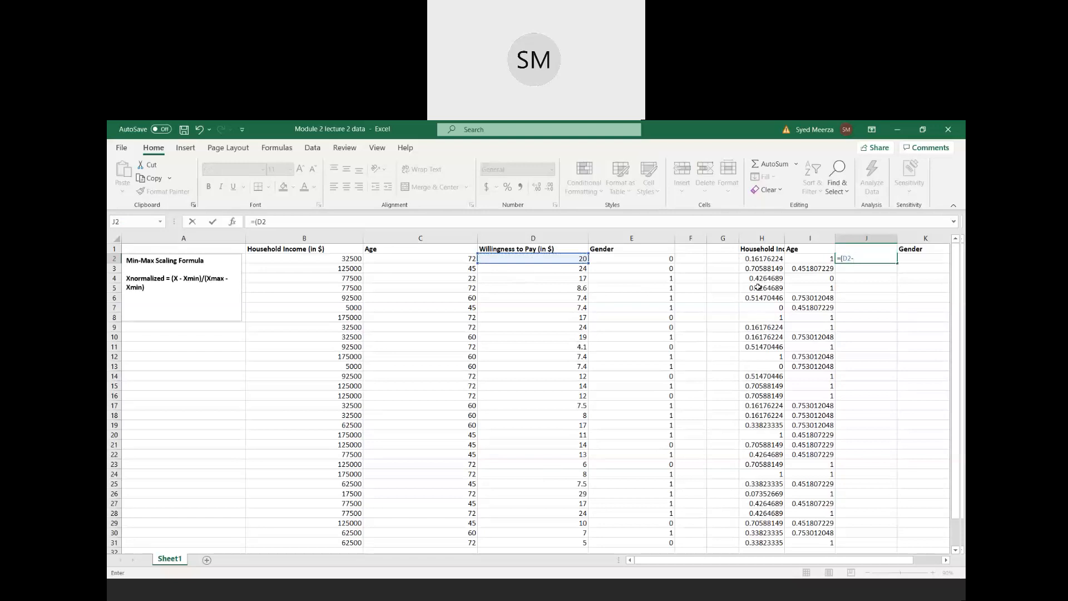
pyautogui.scroll(-4, 748, 370)
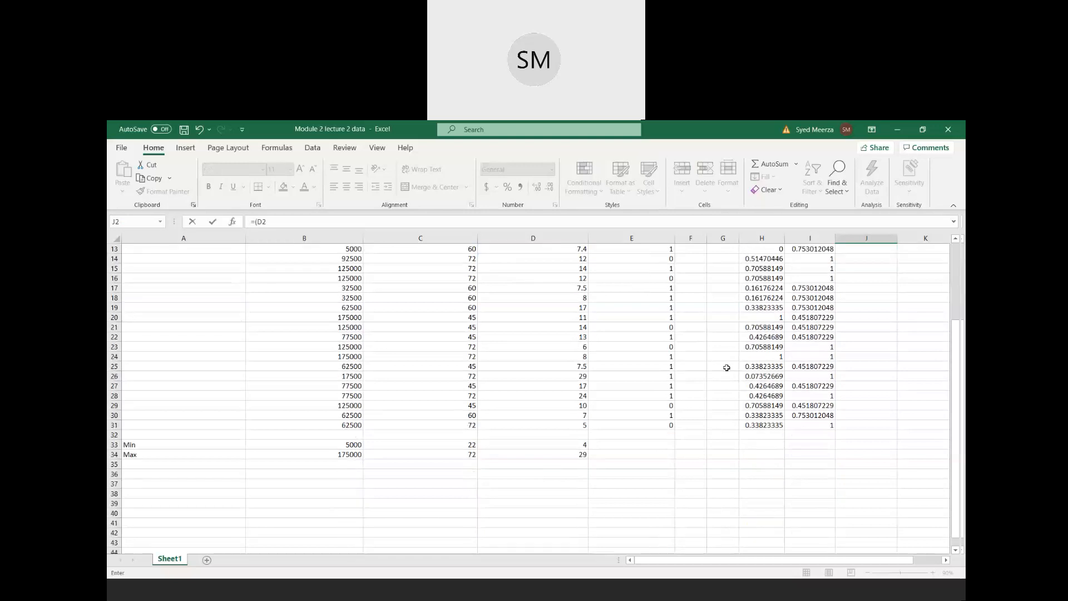
pyautogui.click(559, 446)
pyautogui.scroll(4, 627, 412)
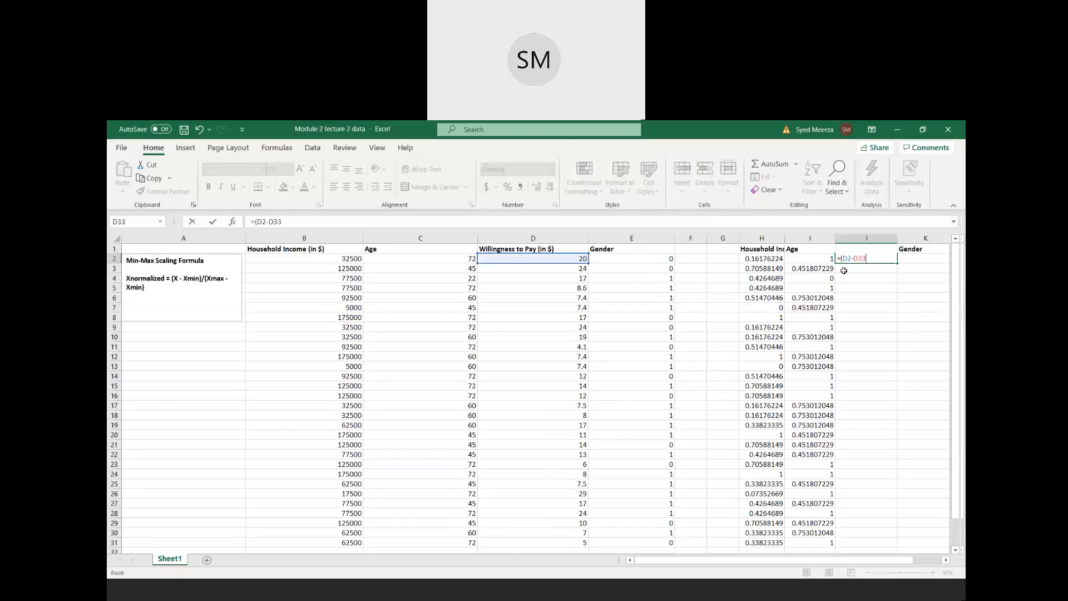
pyautogui.click(270, 221)
pyautogui.write('$D$33')
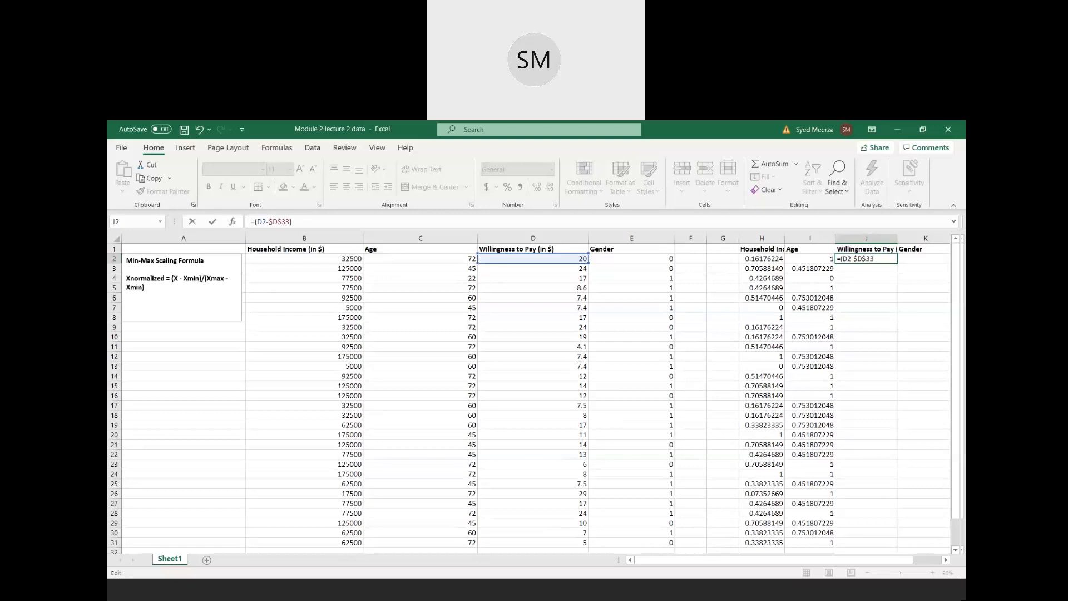
# - Divide the J2 numerator by an opening denominator that starts with the absolute maximum reference $D$34 and a minus sign
pyautogui.write('/(')
pyautogui.scroll(-4, 465, 432)
pyautogui.click(530, 456)
pyautogui.scroll(4, 585, 408)
pyautogui.click(299, 222)
pyautogui.write('$D$34-')
pyautogui.press('Right')
pyautogui.write('$')
# - Complete the denominator with the absolute minimum reference $D$33 and enter =(D2-$D$33)/($D$34-$D$33) in J2
pyautogui.scroll(-4, 309, 305)
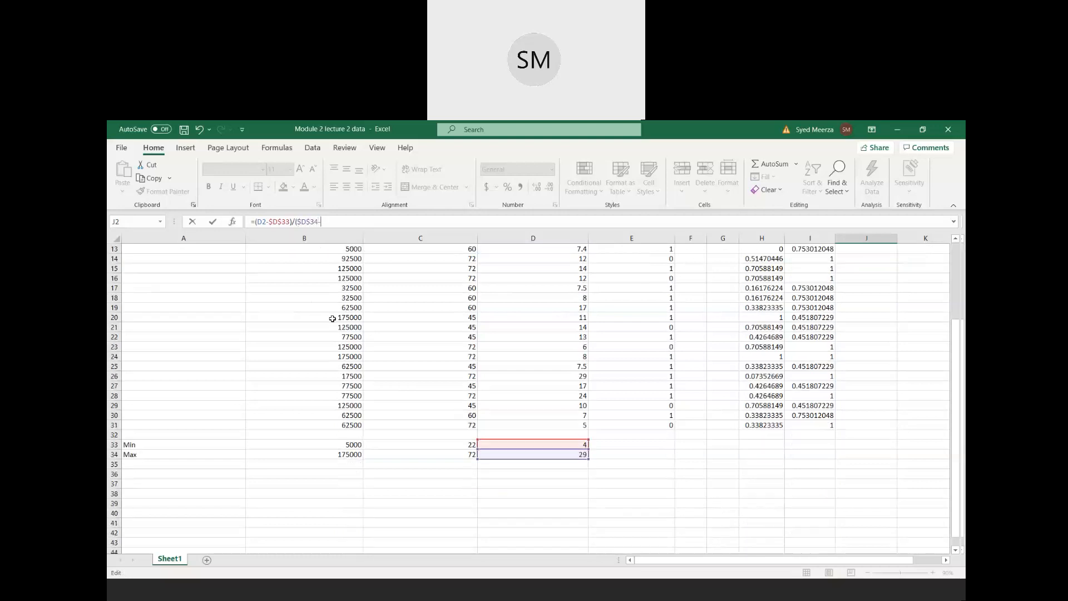
pyautogui.click(521, 445)
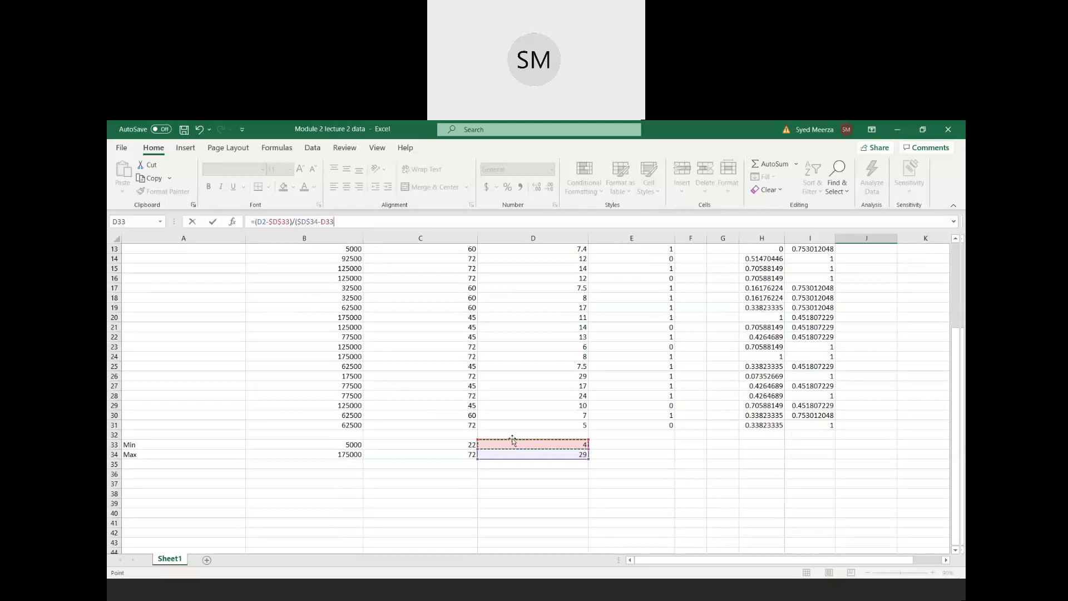
pyautogui.click(322, 222)
pyautogui.write('$D$')
pyautogui.scroll(3, 427, 300)
pyautogui.press('Return')
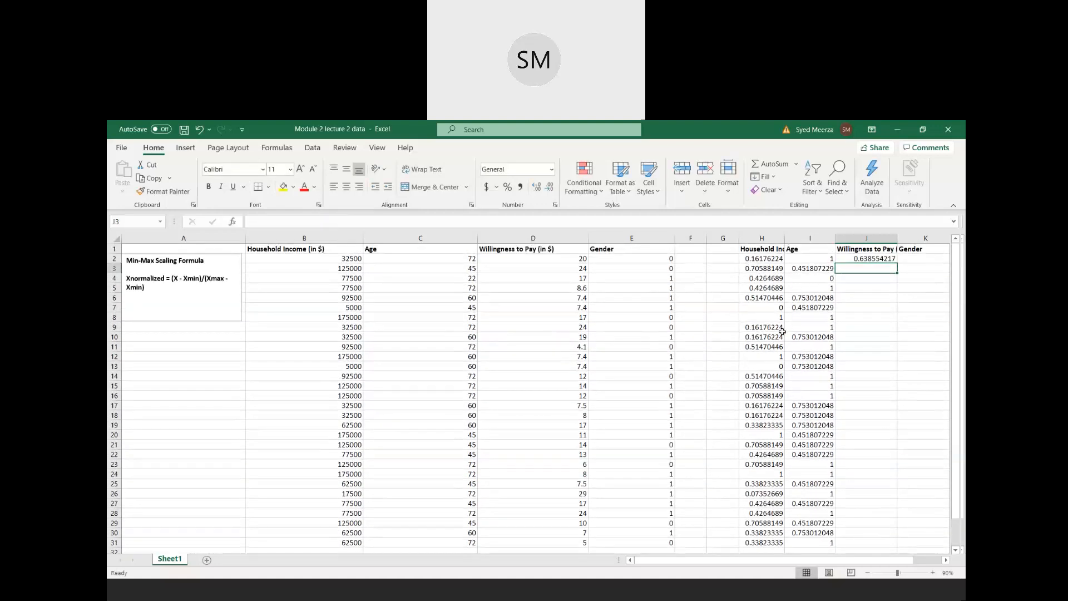
# - Fill the normalized willingness-to-pay formula from J2 down to J31 and look over the filled column
pyautogui.click(869, 259)
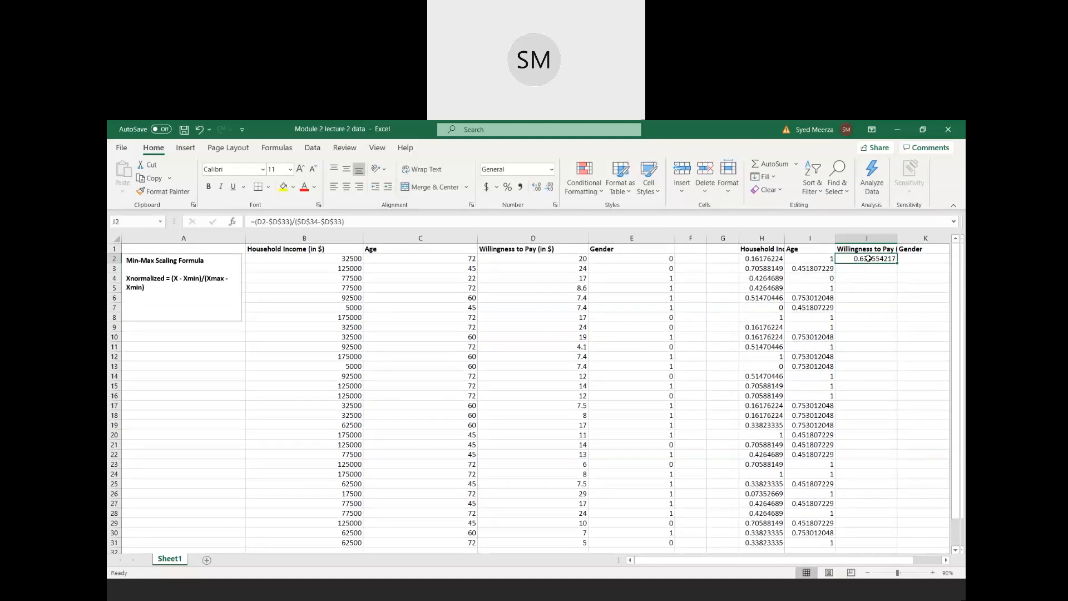
pyautogui.doubleClick(898, 263)
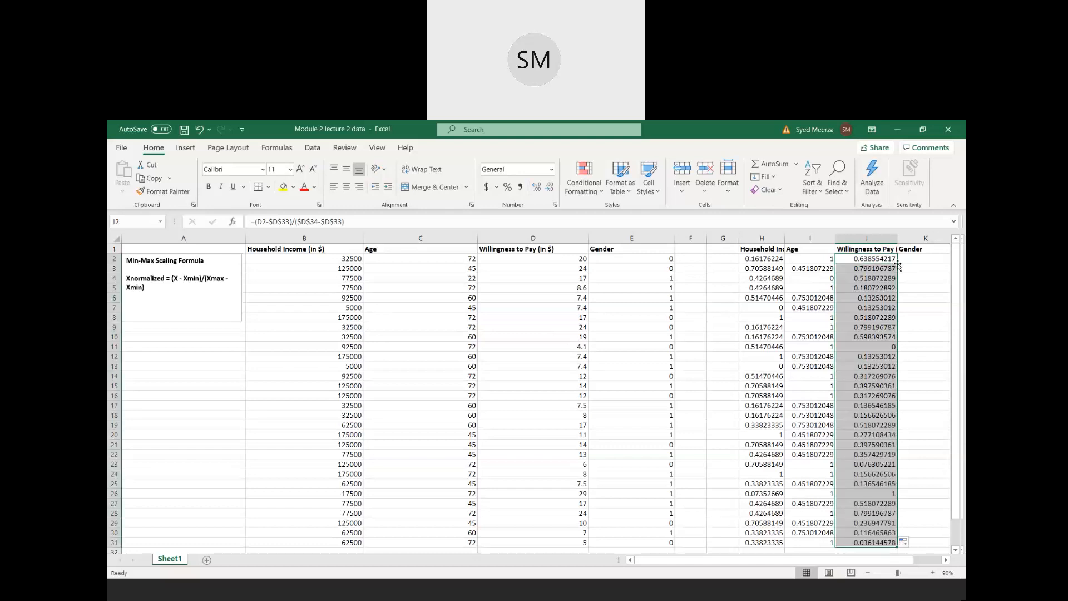
pyautogui.scroll(-1, 897, 264)
pyautogui.scroll(1, 882, 277)
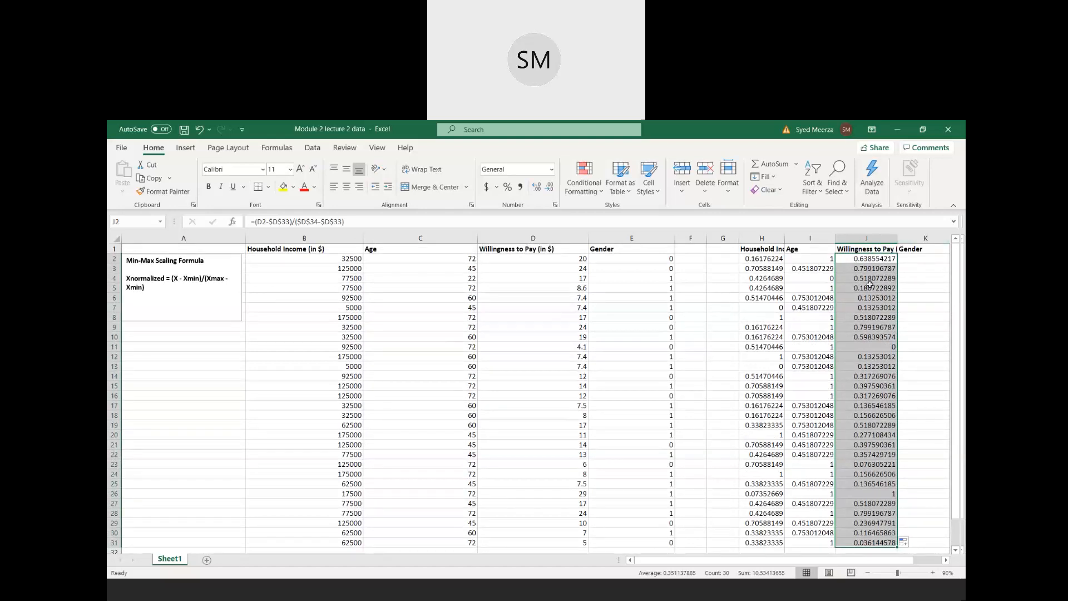
pyautogui.scroll(-5, 860, 292)
pyautogui.scroll(2, 860, 293)
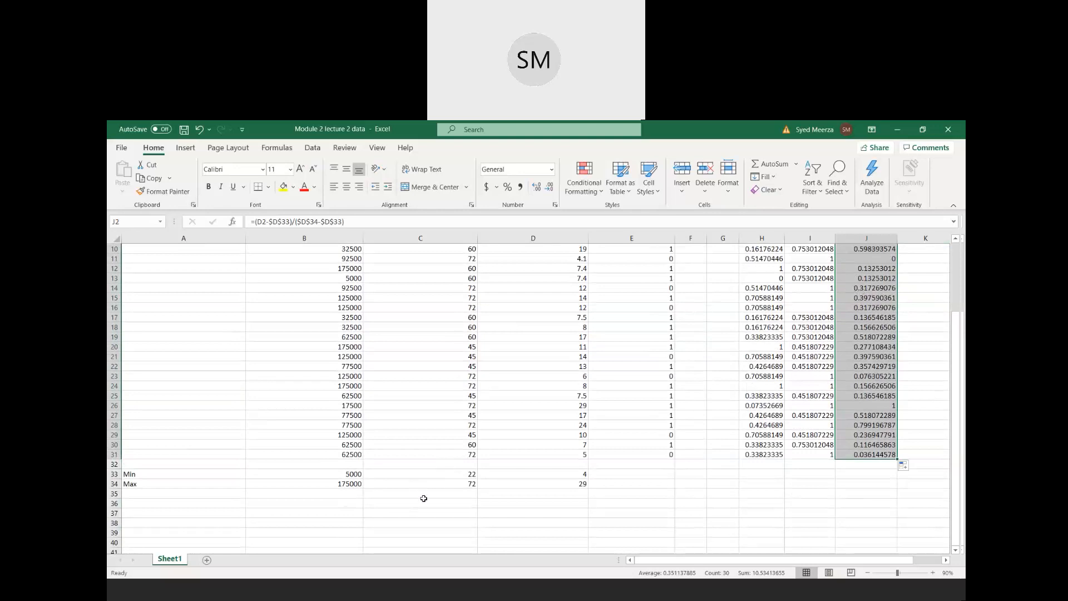
pyautogui.scroll(3, 632, 456)
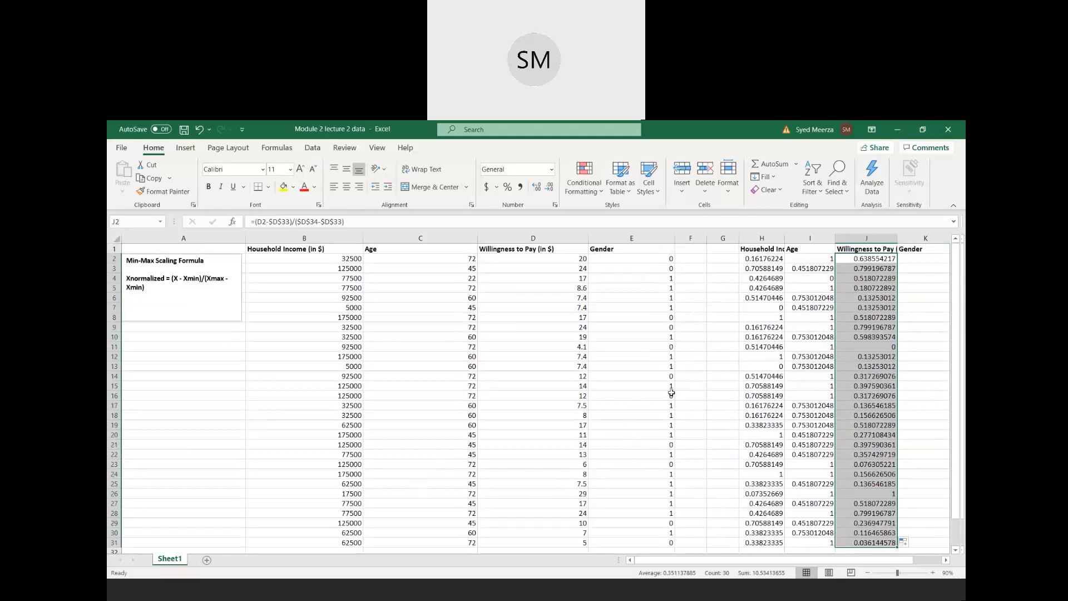
# - Fill the minimum and maximum formulas from D33 and D34 across into E33 and E34 for the gender column
pyautogui.scroll(-3, 663, 397)
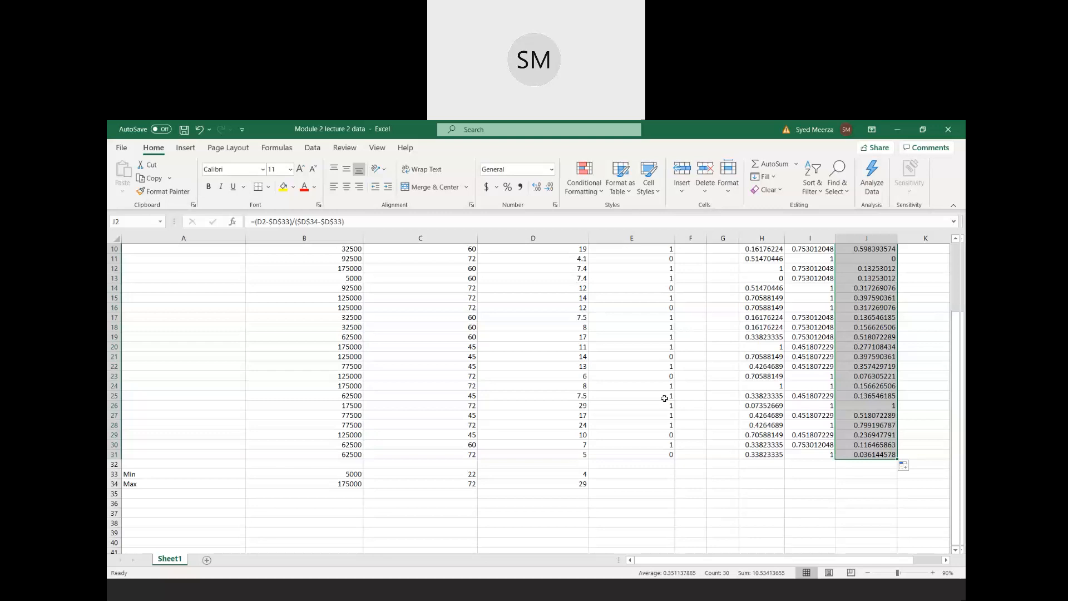
pyautogui.click(584, 474)
pyautogui.moveTo(590, 477); pyautogui.dragTo(662, 476)
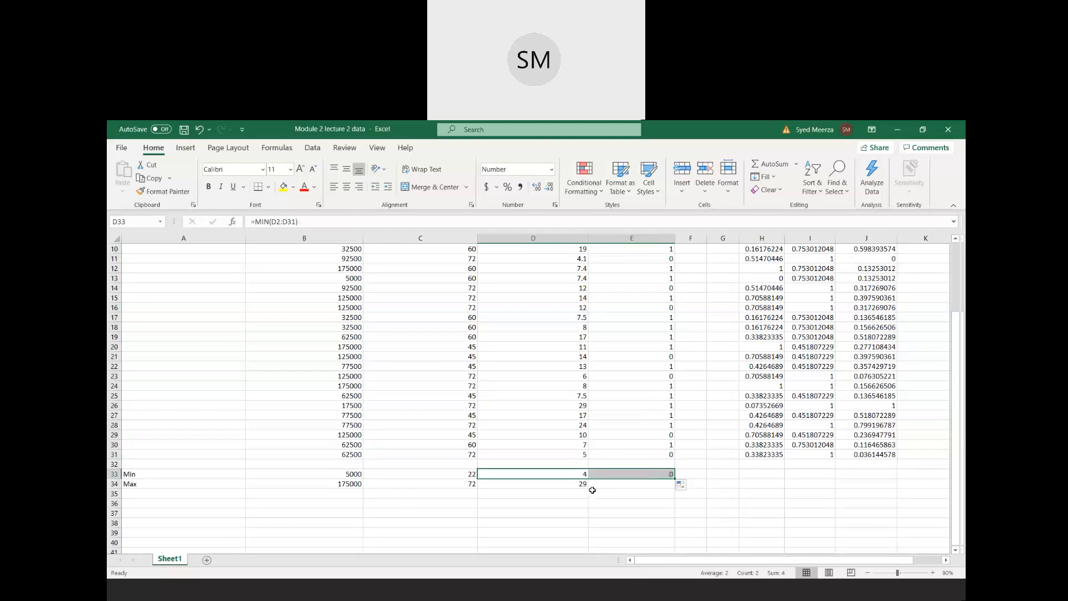
pyautogui.click(585, 487)
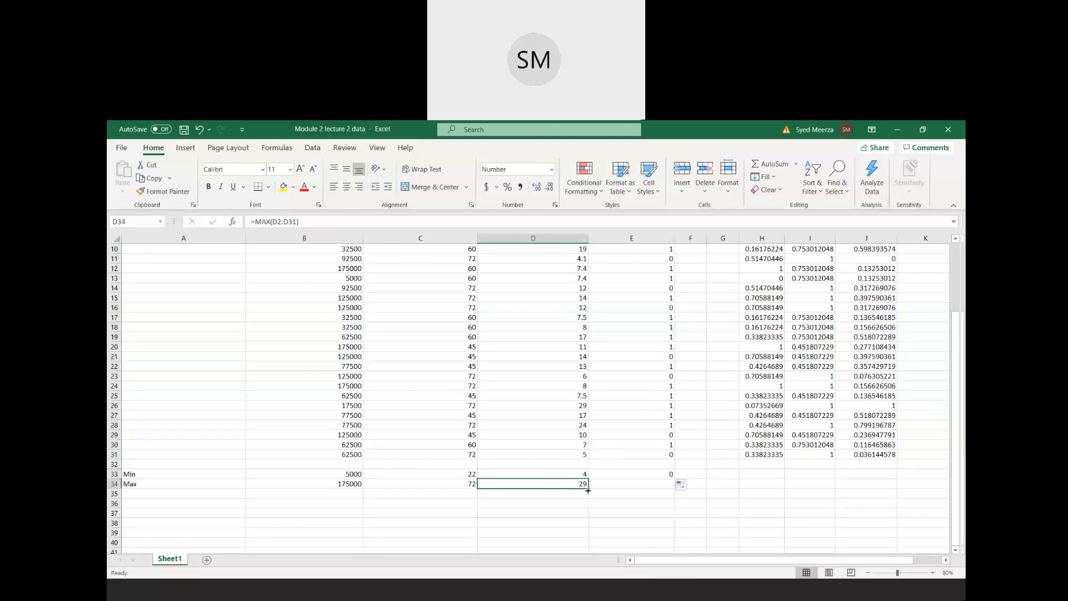
pyautogui.scroll(3, 552, 450)
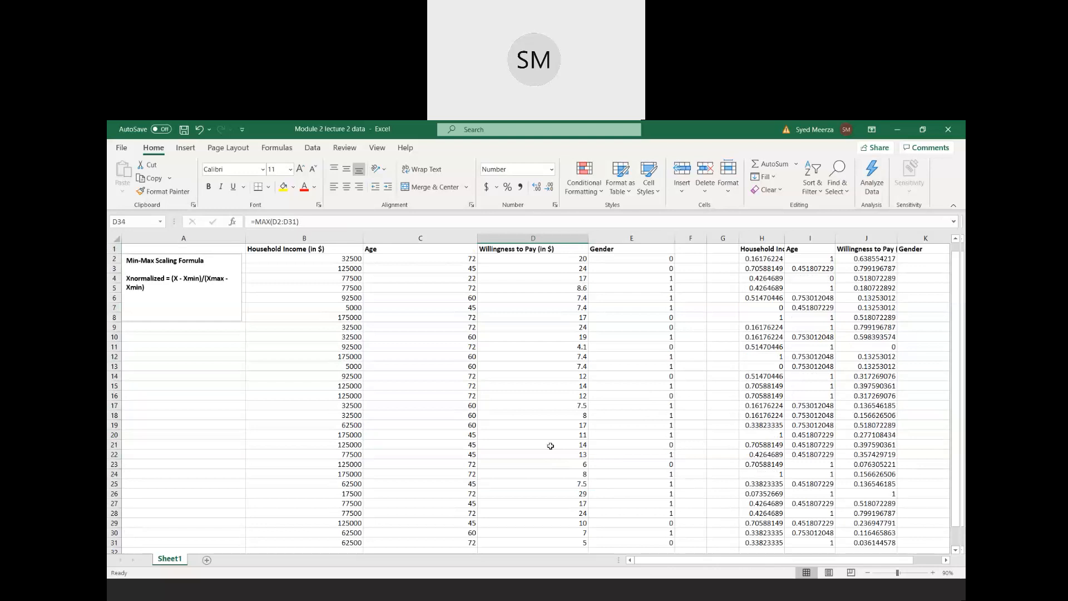
pyautogui.scroll(-4, 553, 453)
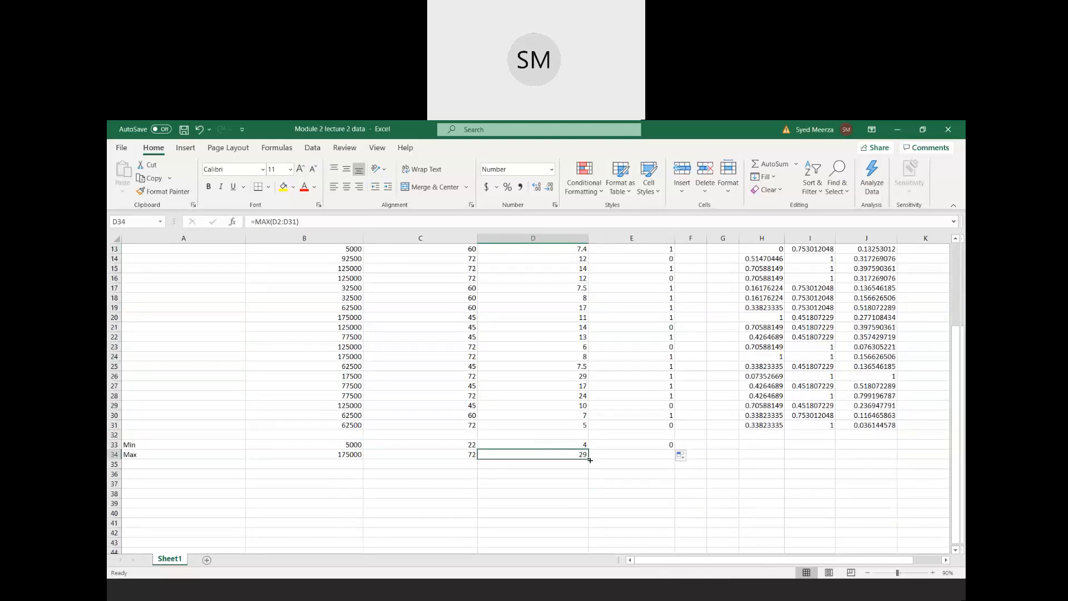
pyautogui.moveTo(624, 459)
pyautogui.mouseDown()
pyautogui.moveTo(634, 454)
pyautogui.moveTo(638, 468)
pyautogui.mouseUp()
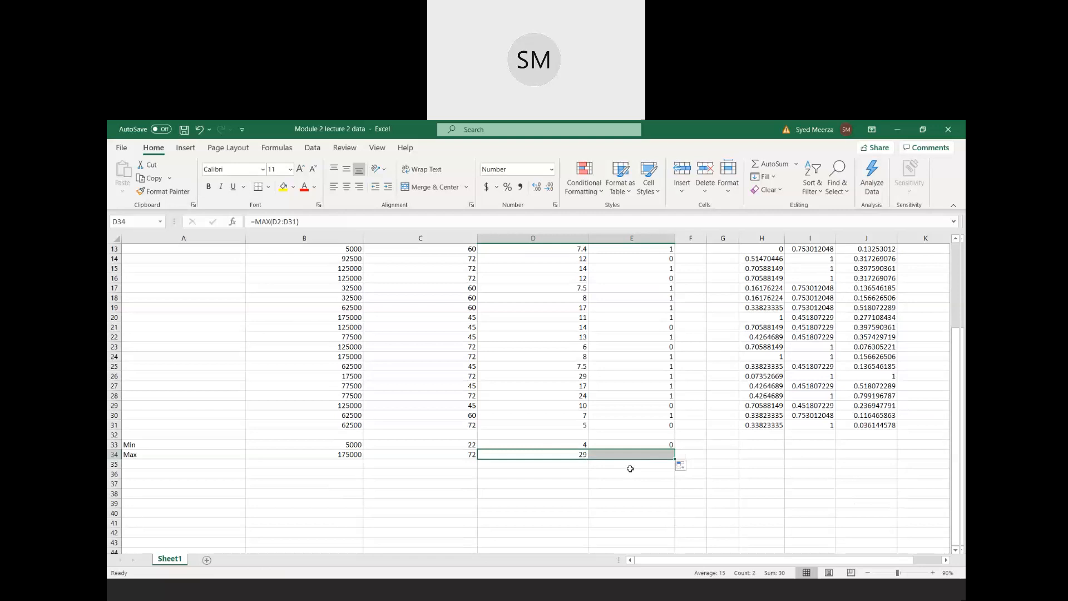
pyautogui.click(631, 467)
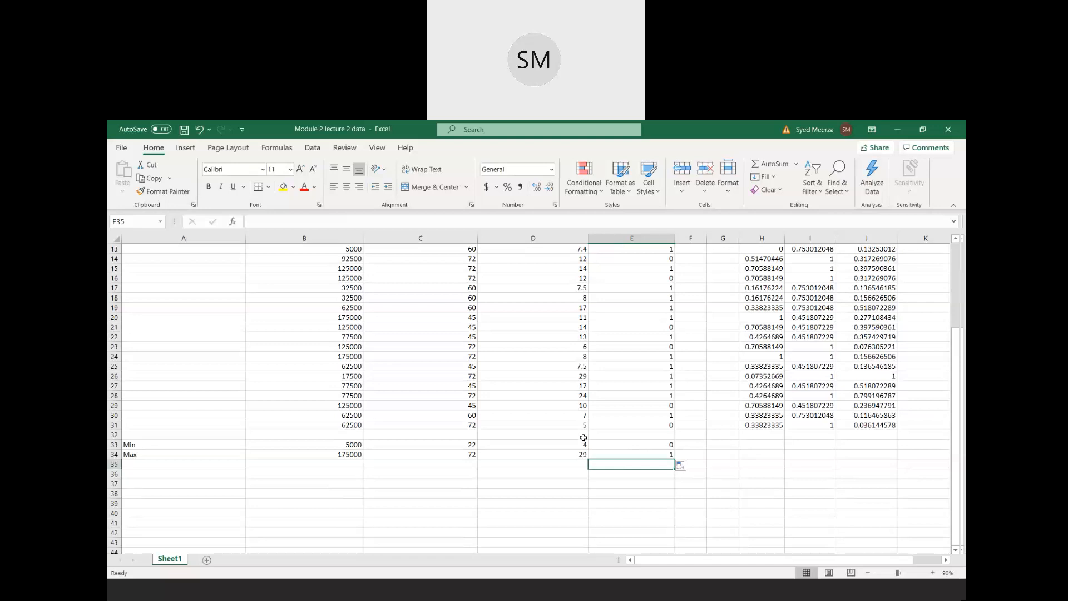
# - Copy the gender column E1:E31 and paste it as values into the normalized table starting at K1
pyautogui.scroll(4, 583, 438)
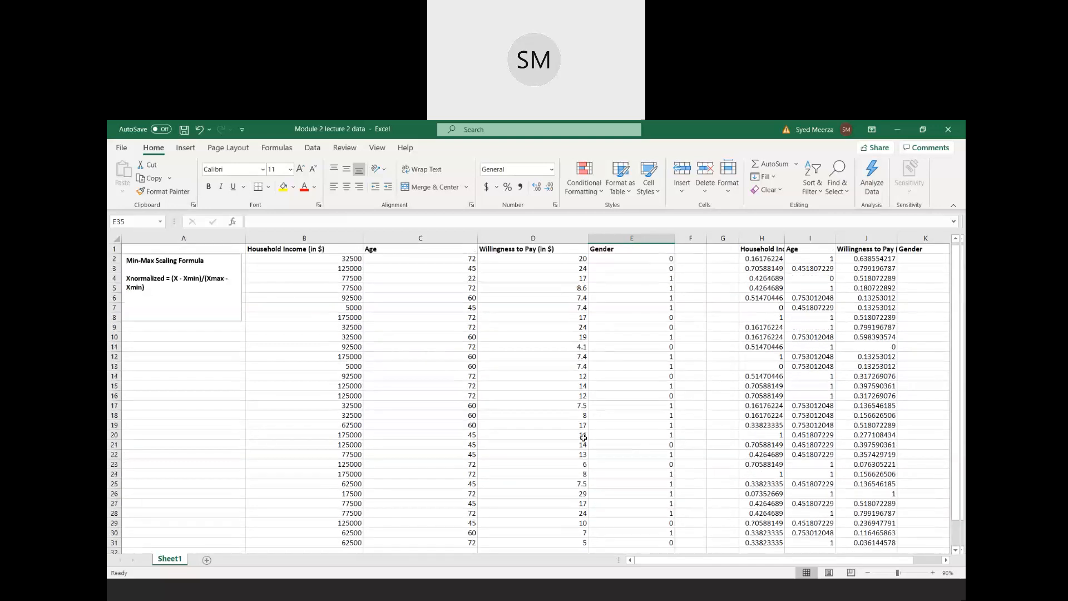
pyautogui.scroll(-2, 584, 438)
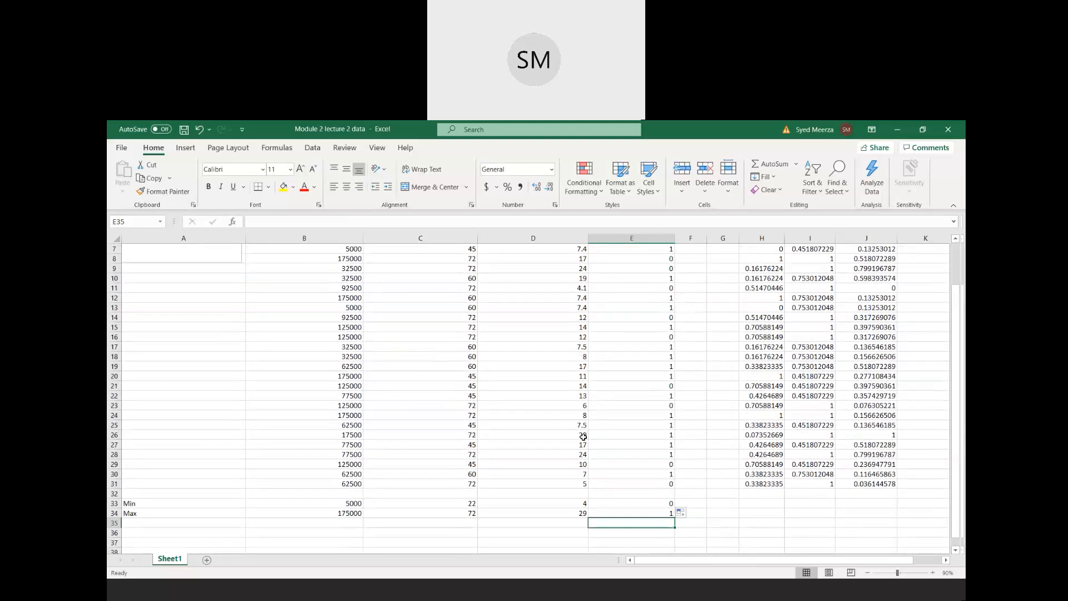
pyautogui.scroll(2, 572, 406)
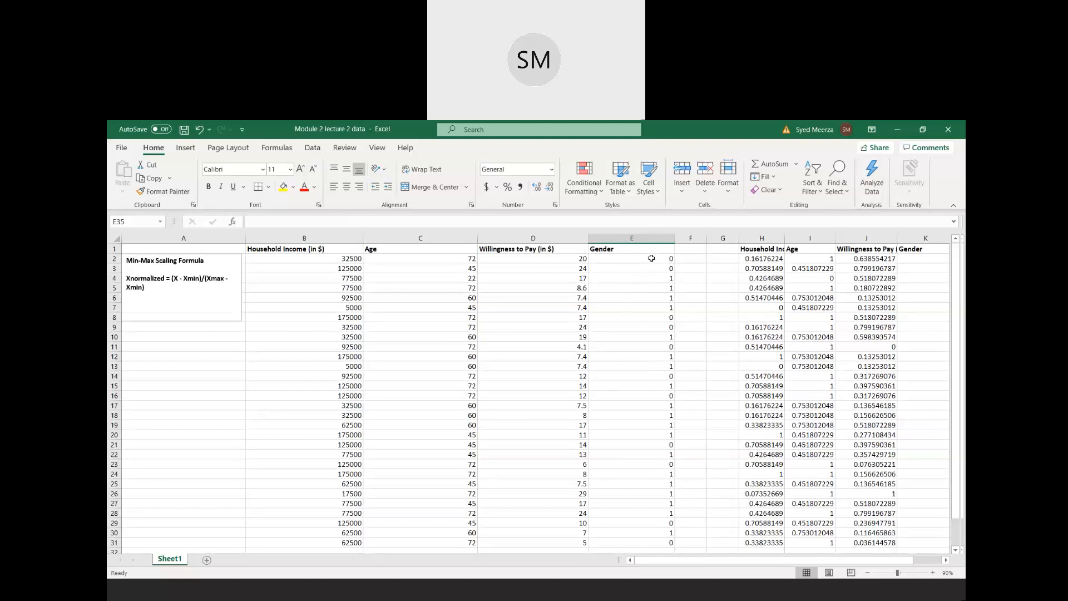
pyautogui.moveTo(654, 249); pyautogui.dragTo(647, 347)
pyautogui.rightClick(643, 324)
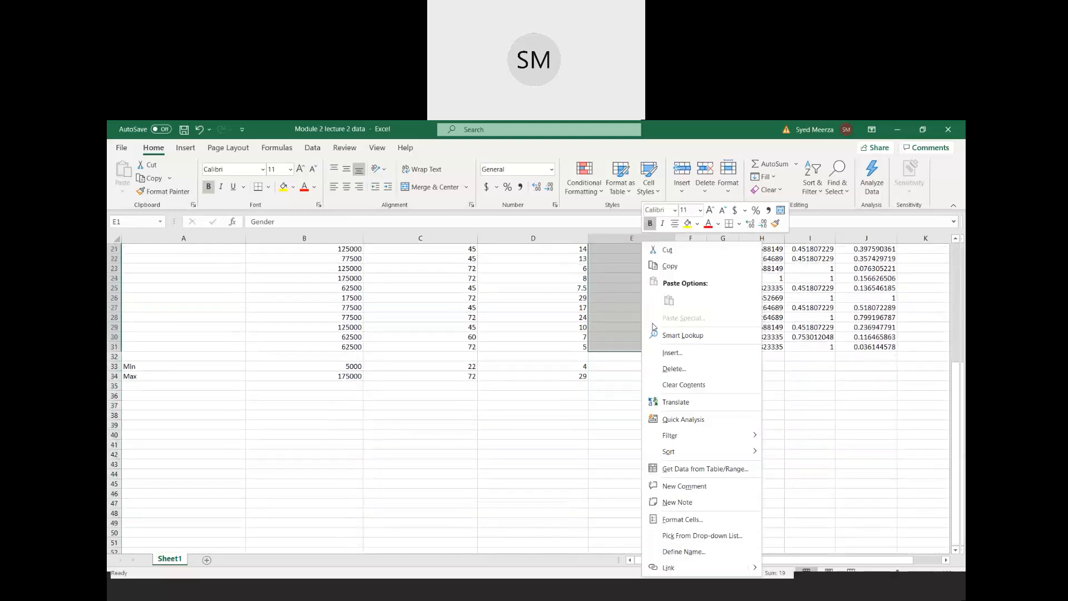
pyautogui.click(682, 266)
pyautogui.scroll(7, 698, 341)
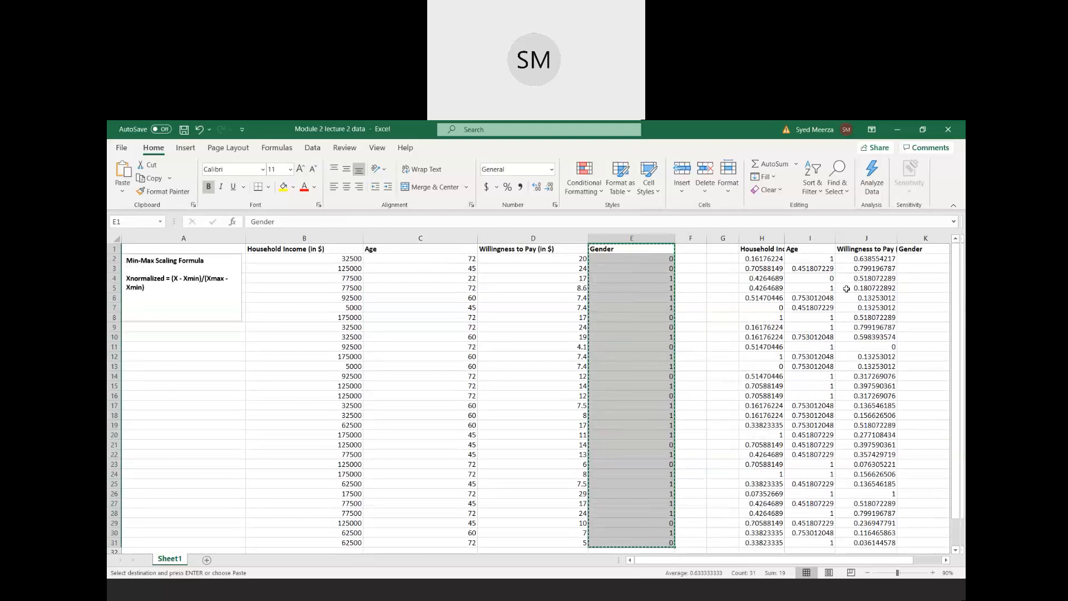
pyautogui.click(910, 250)
pyautogui.rightClick(912, 249)
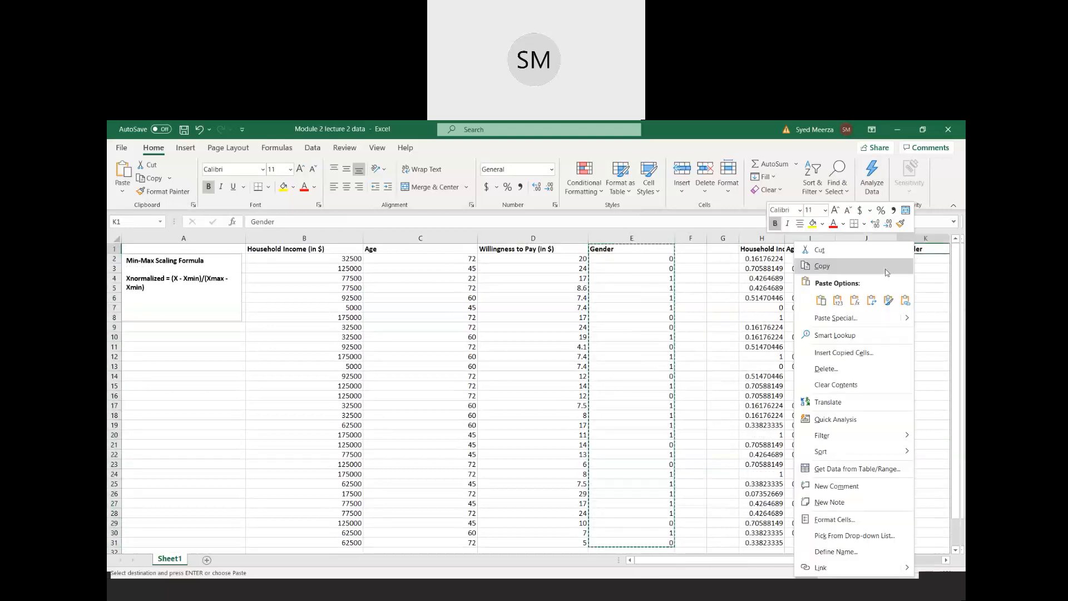
pyautogui.click(837, 300)
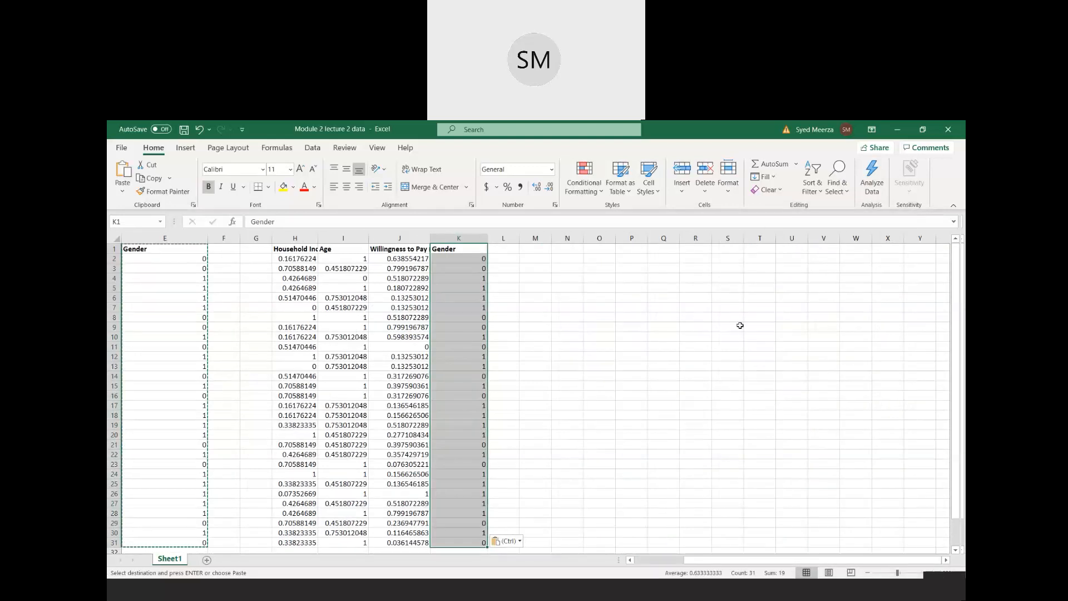
# - Compare the original household income, age, willingness-to-pay and gender columns with the normalized columns H to K
pyautogui.click(471, 326)
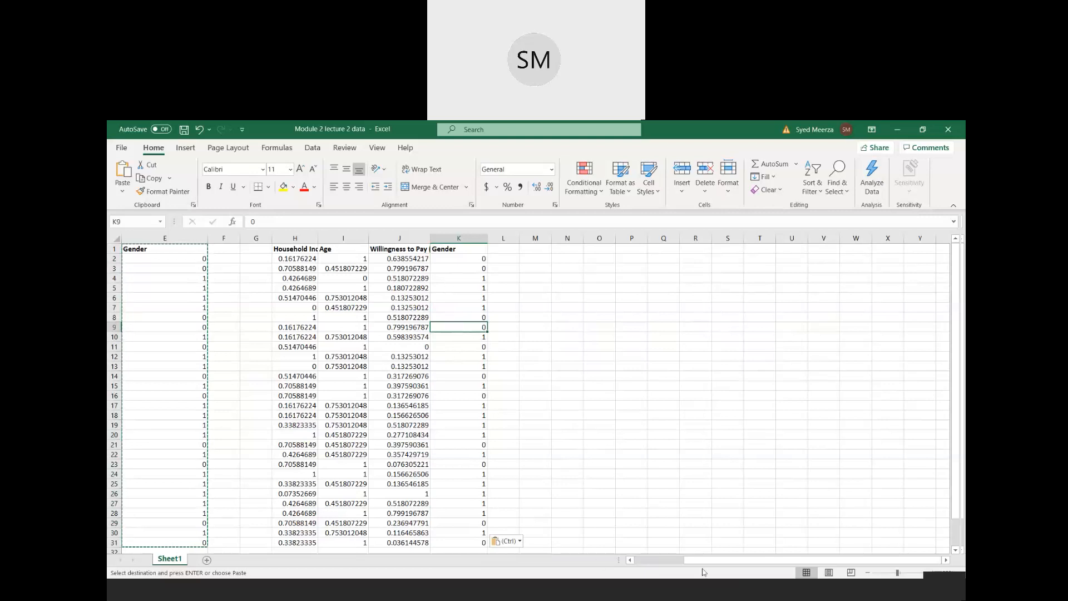
pyautogui.moveTo(712, 563)
pyautogui.mouseDown()
pyautogui.moveTo(675, 561)
pyautogui.moveTo(691, 562)
pyautogui.mouseUp()
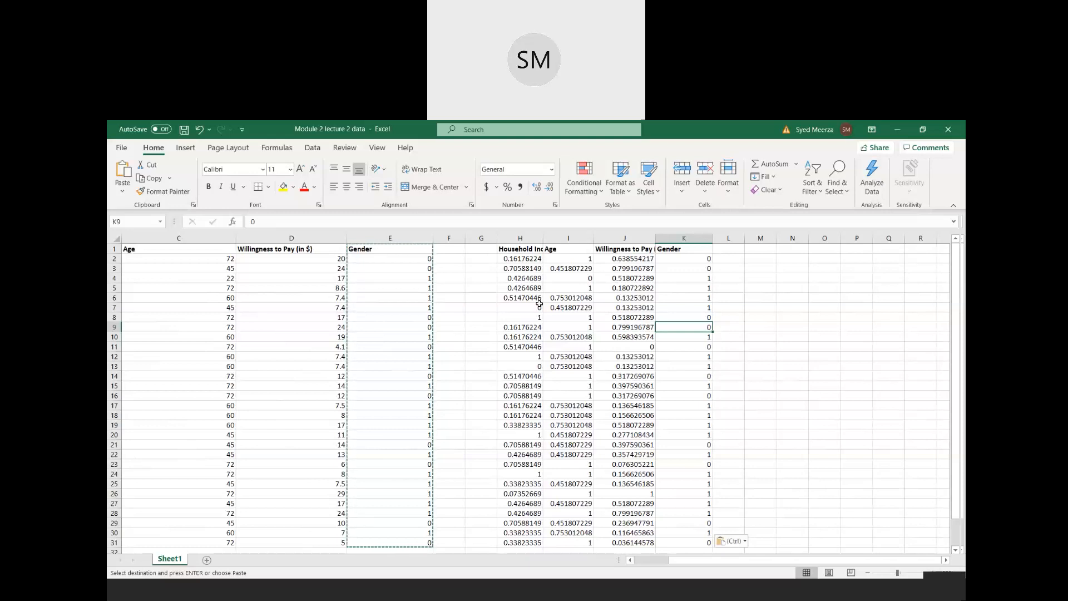
pyautogui.moveTo(765, 561); pyautogui.dragTo(723, 560)
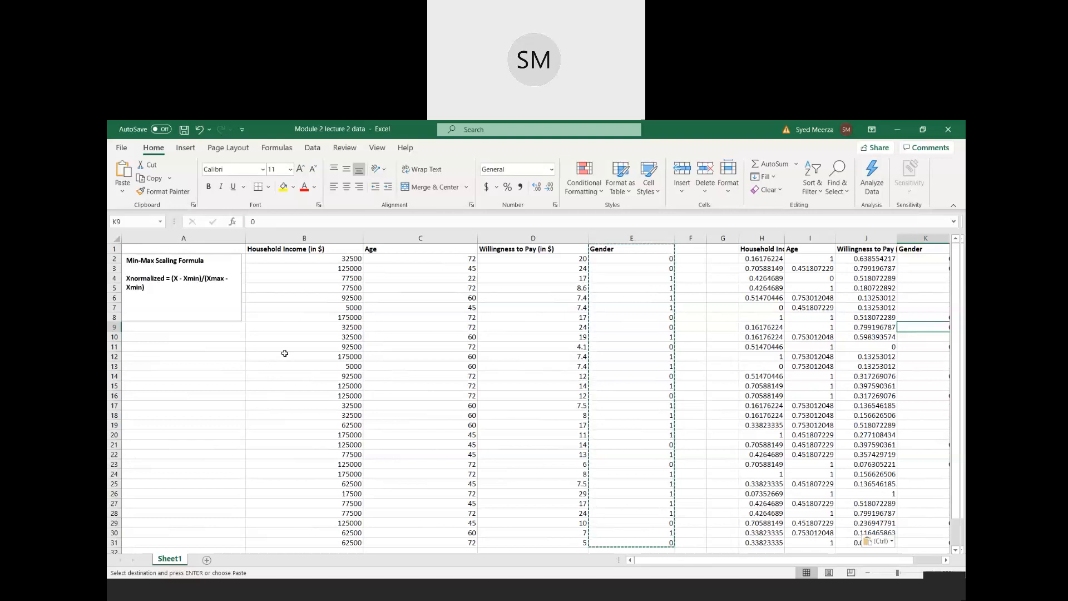
pyautogui.click(306, 250)
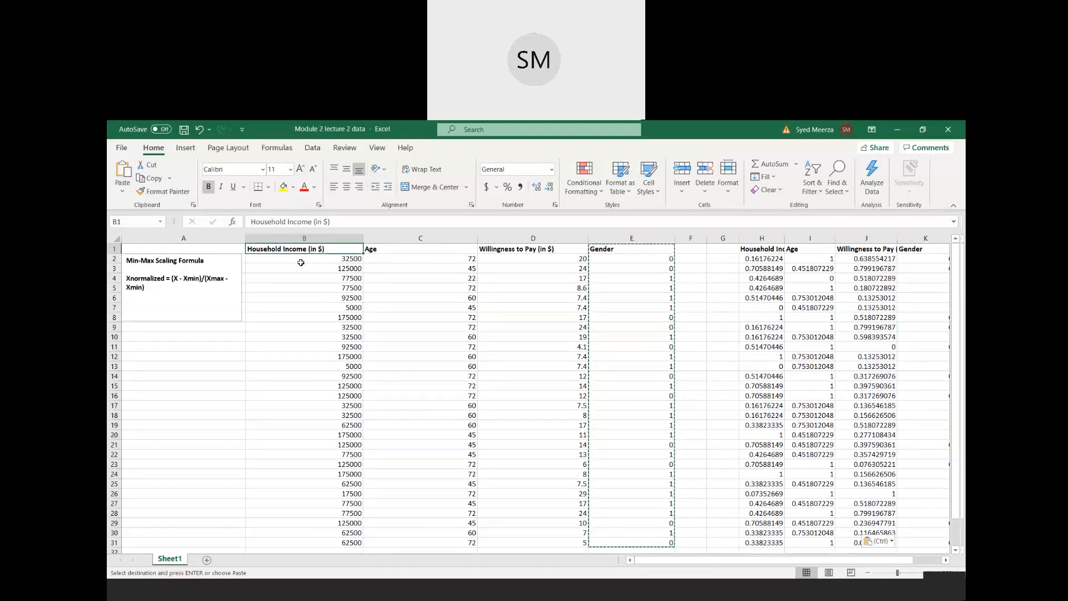
pyautogui.click(414, 250)
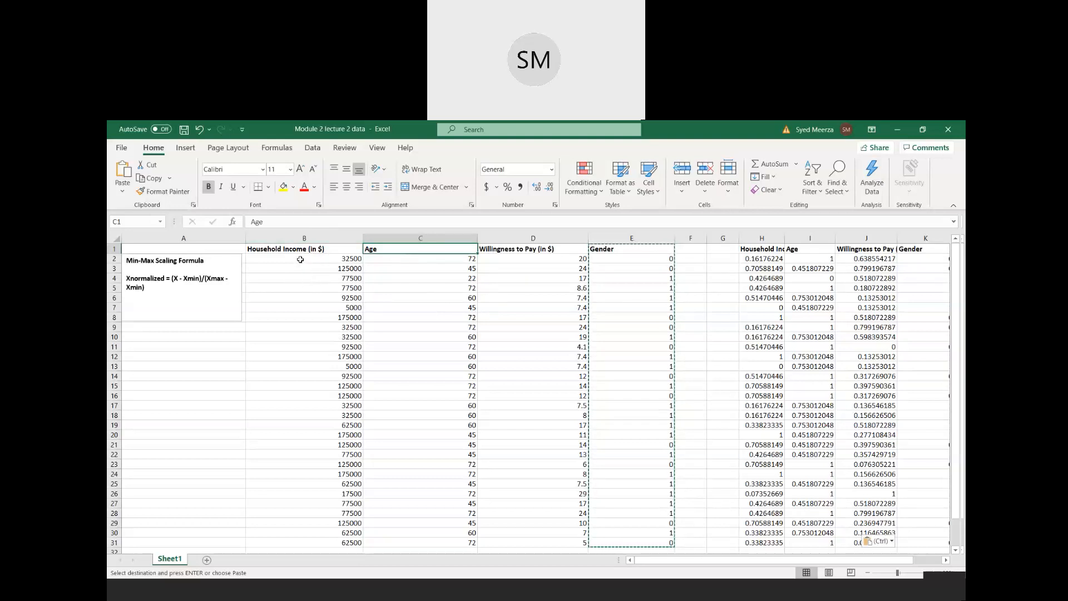
pyautogui.moveTo(297, 248); pyautogui.dragTo(306, 336)
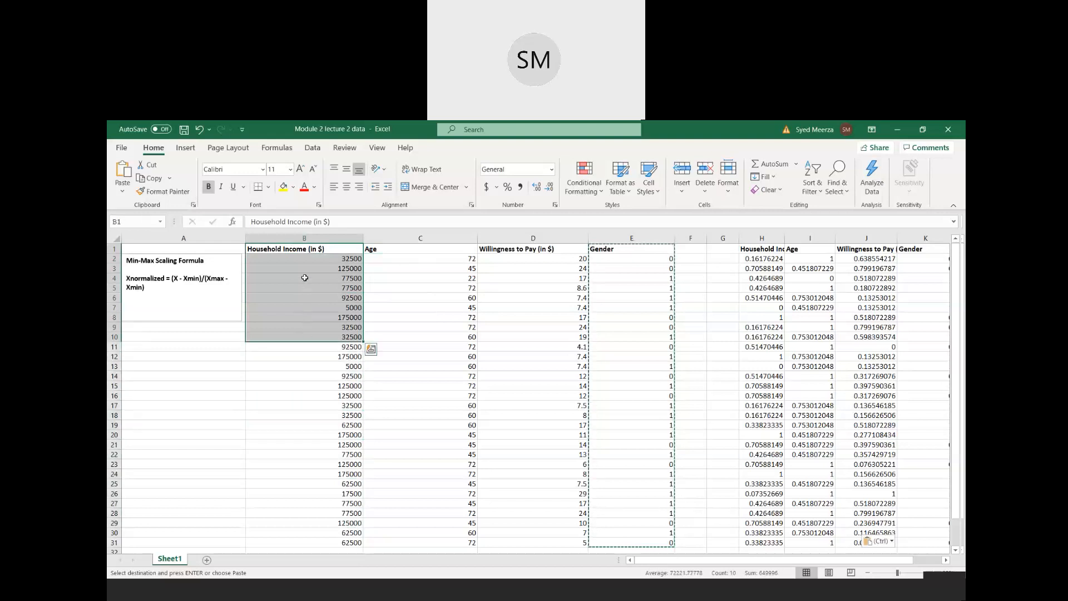
pyautogui.click(307, 258)
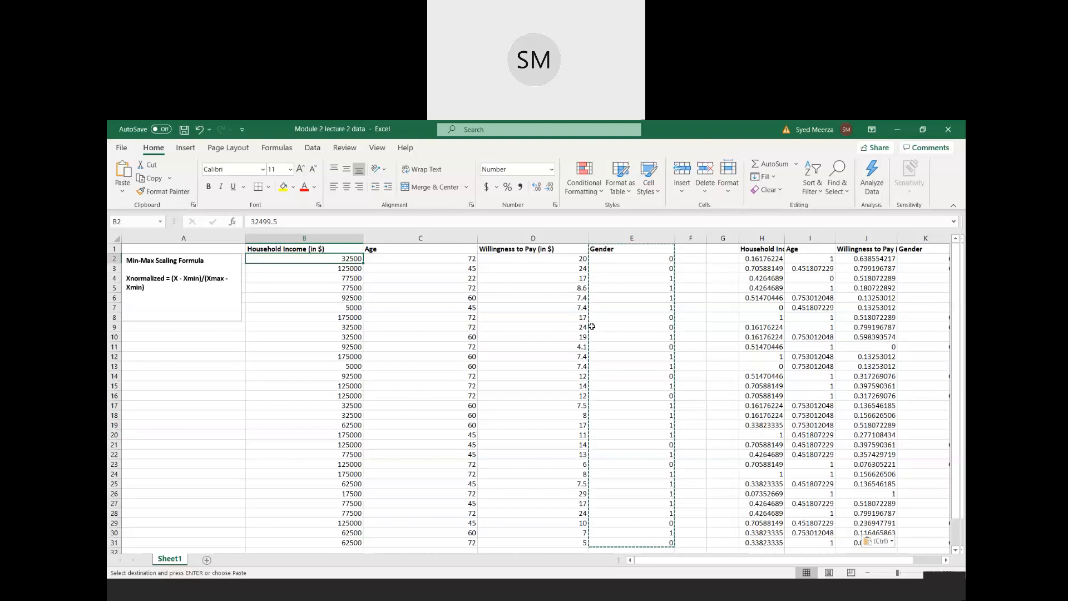
pyautogui.moveTo(843, 561); pyautogui.dragTo(866, 560)
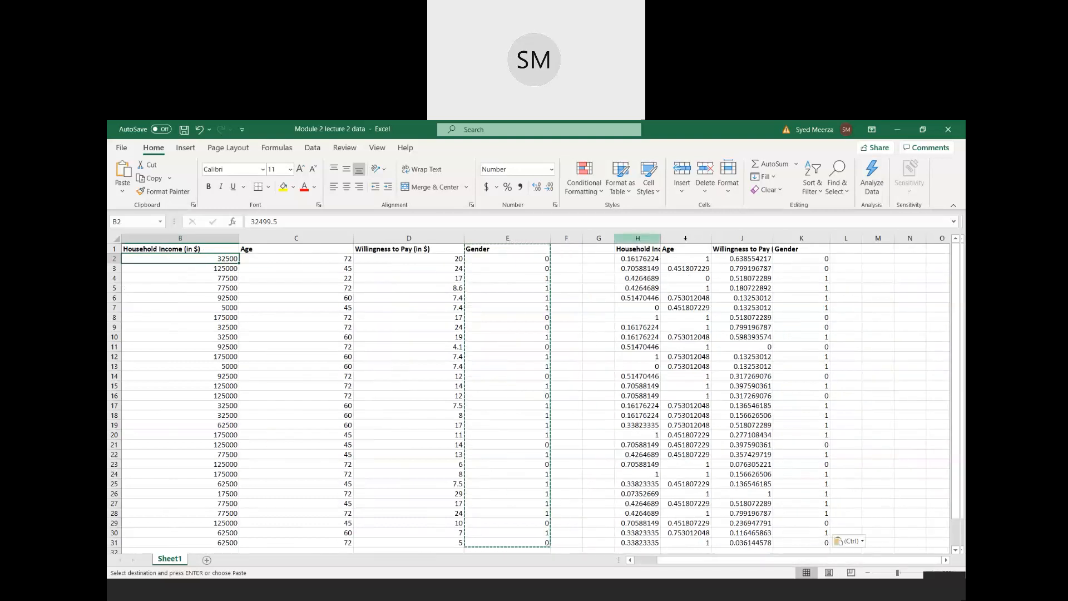
pyautogui.moveTo(637, 238); pyautogui.dragTo(791, 241)
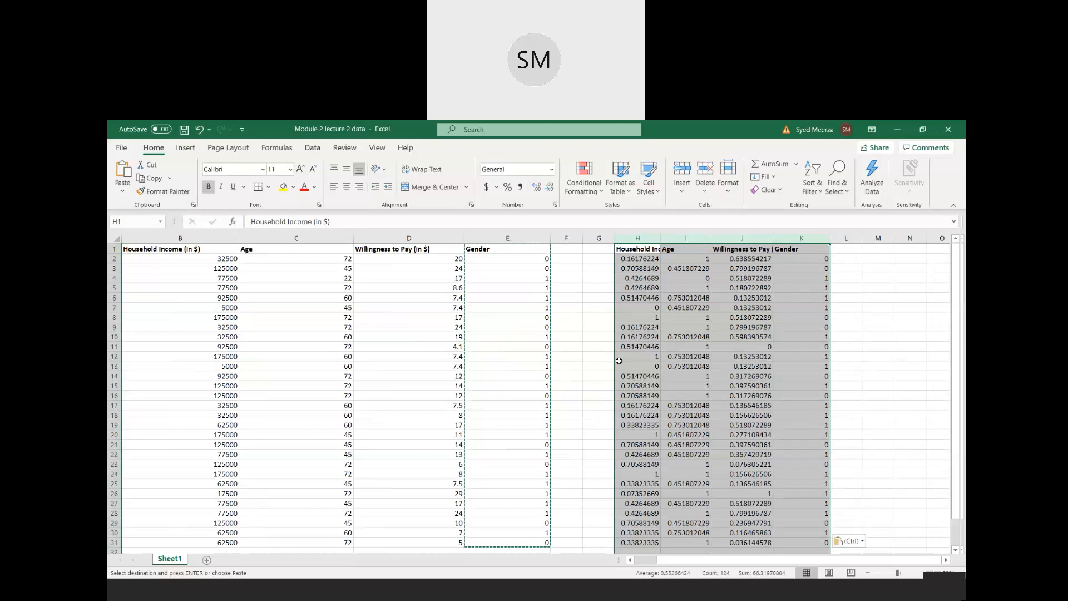
pyautogui.click(646, 336)
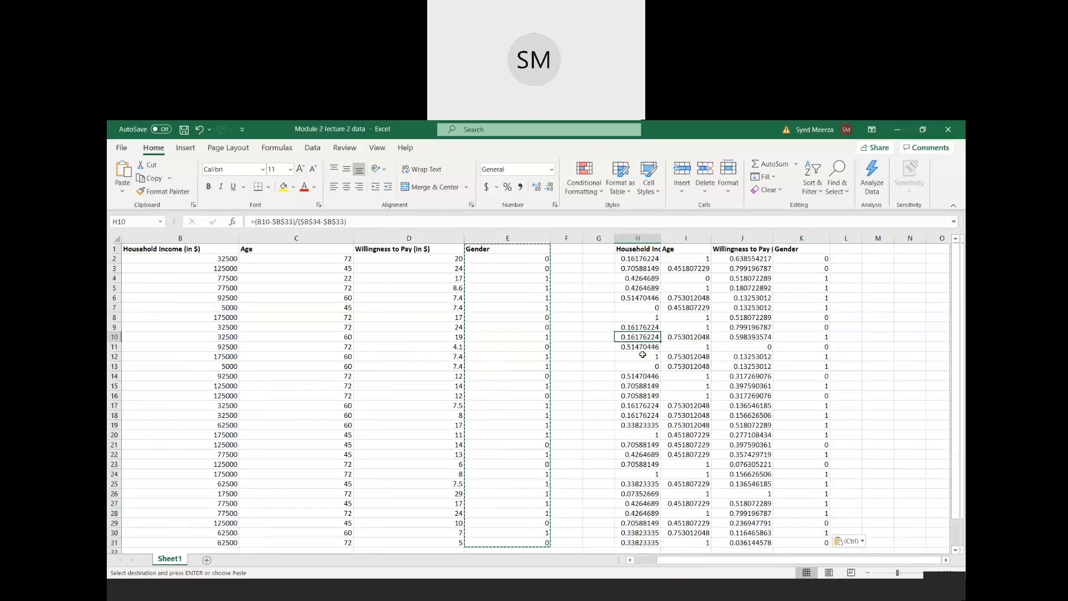